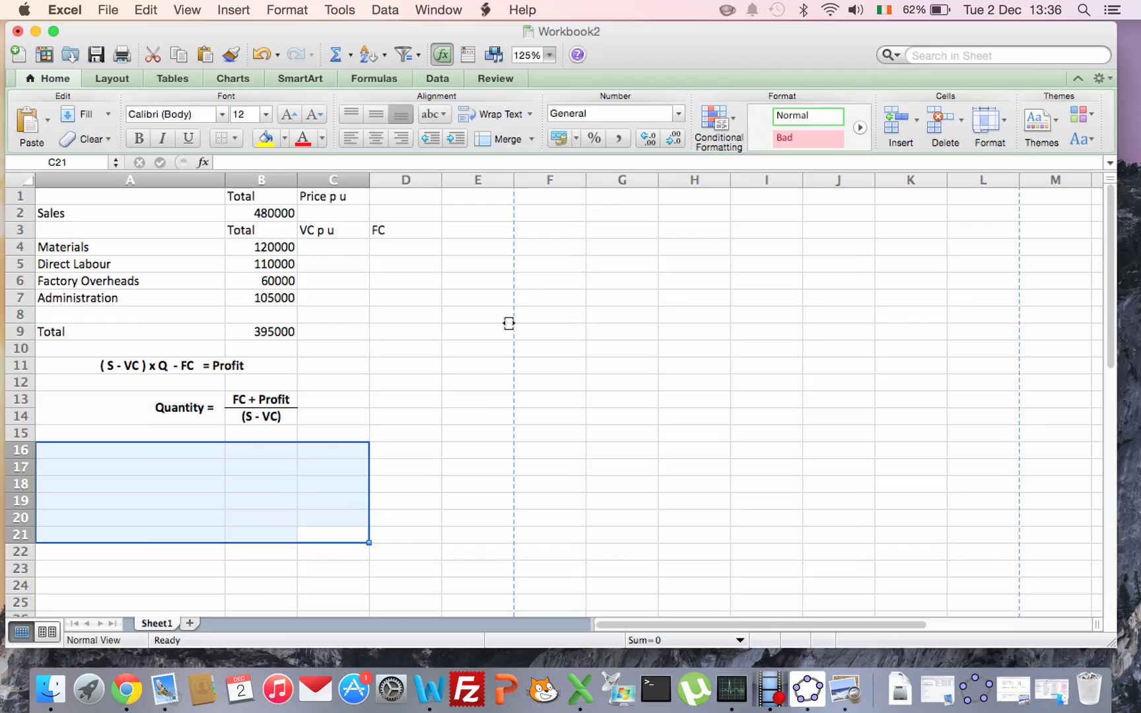
- Compute the Sales price per unit in C2 as =B2/16000, giving 30
{"action": "left_click", "coordinate": [171, 275]}
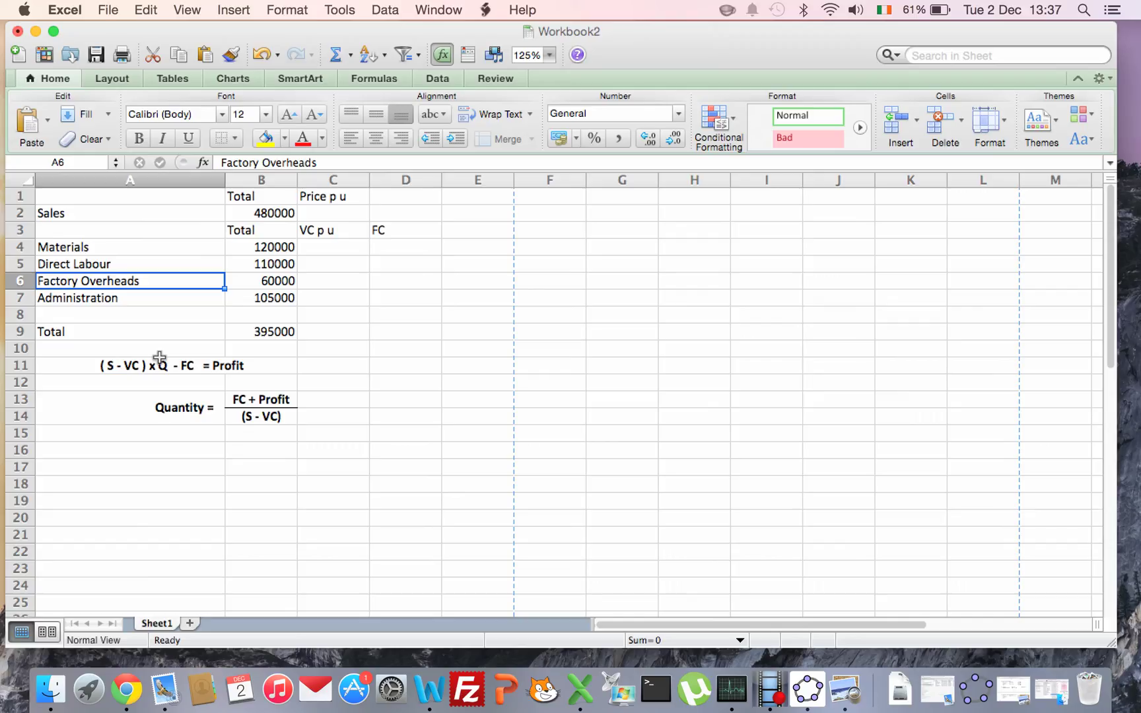
{"action": "left_click", "coordinate": [320, 206]}
{"action": "type", "text": "="}
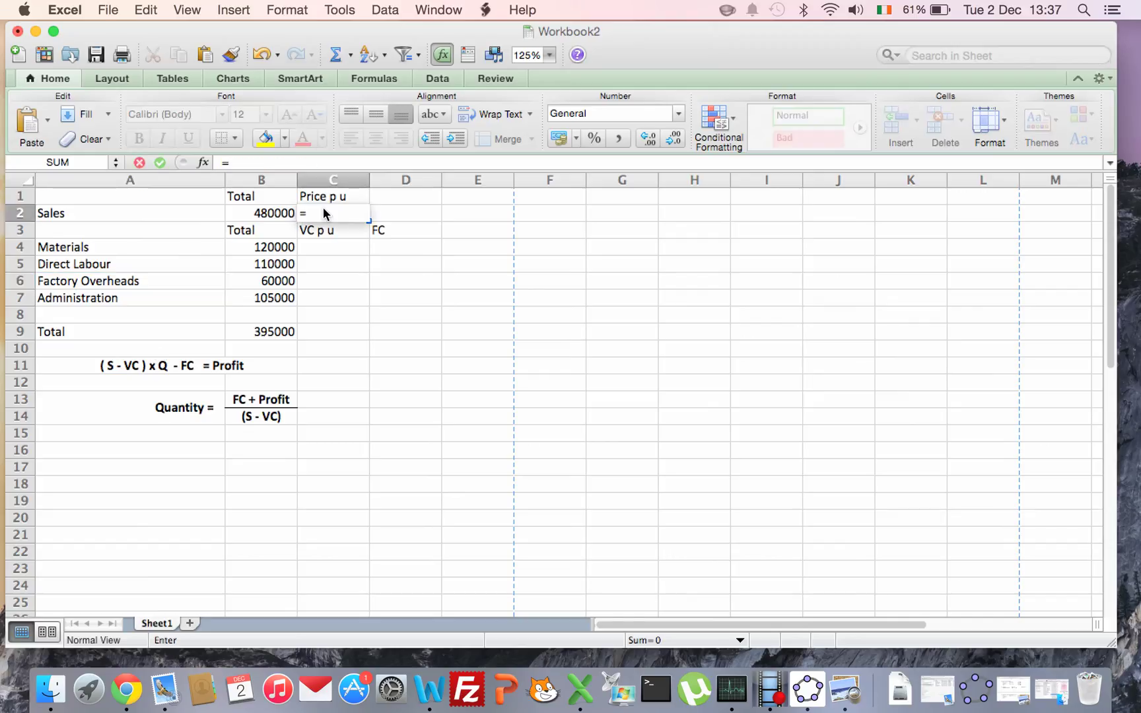
{"action": "key", "text": "Left"}
{"action": "type", "text": "/16000"}
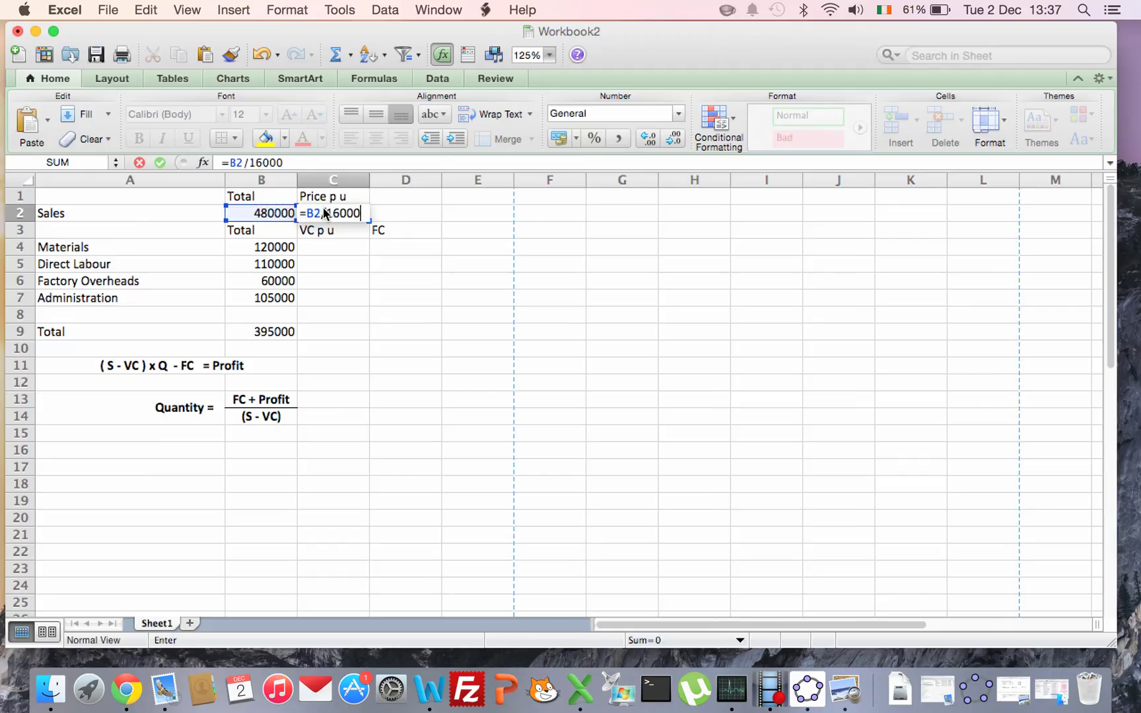
{"action": "key", "text": "Return"}
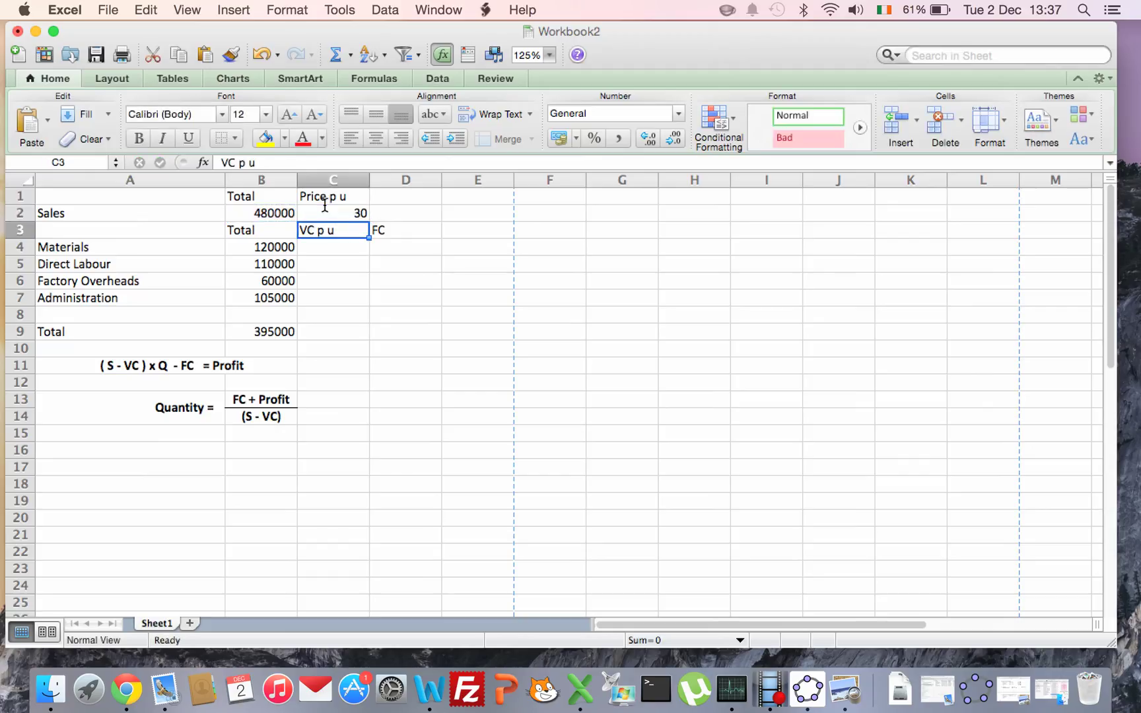
{"action": "key", "text": "Return"}
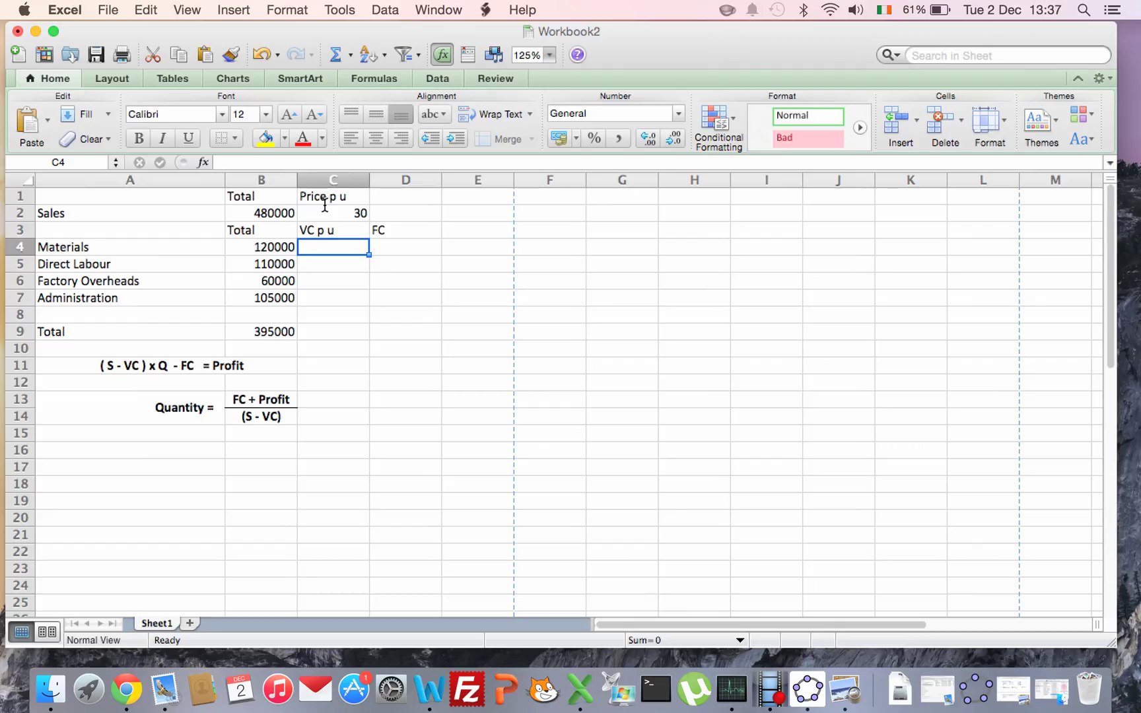
- Set Materials to 7.5 per unit with =B4/16000 and 0 fixed cost
{"action": "type", "text": "=B4"}
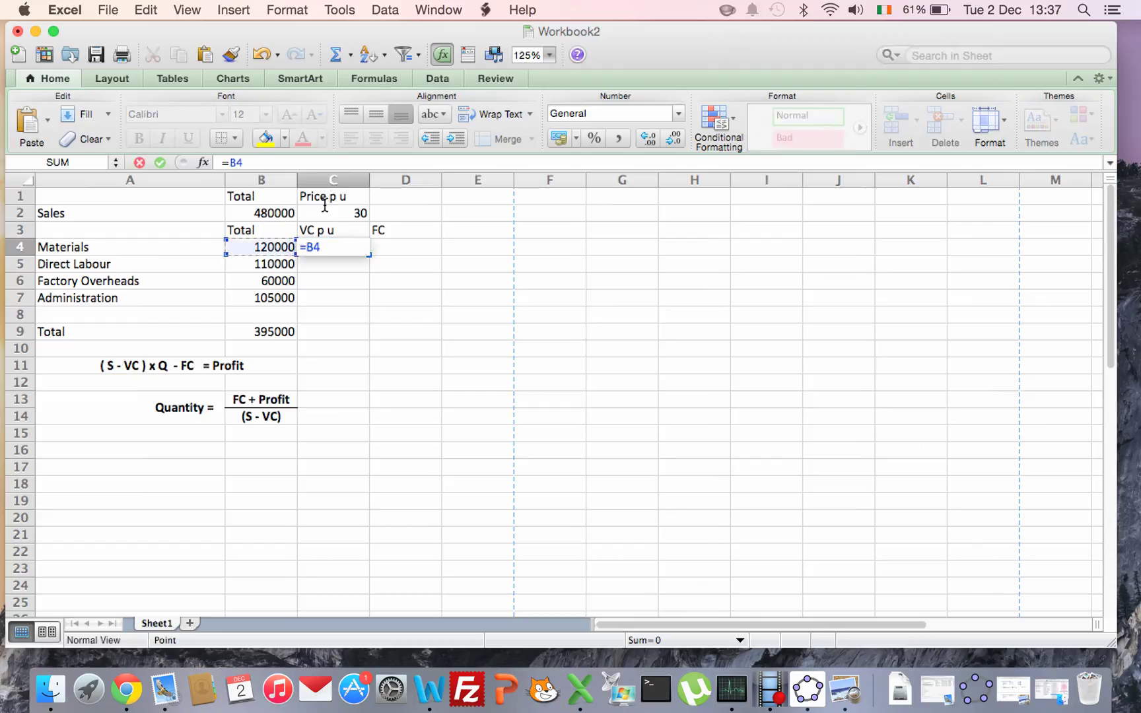
{"action": "type", "text": "/16000"}
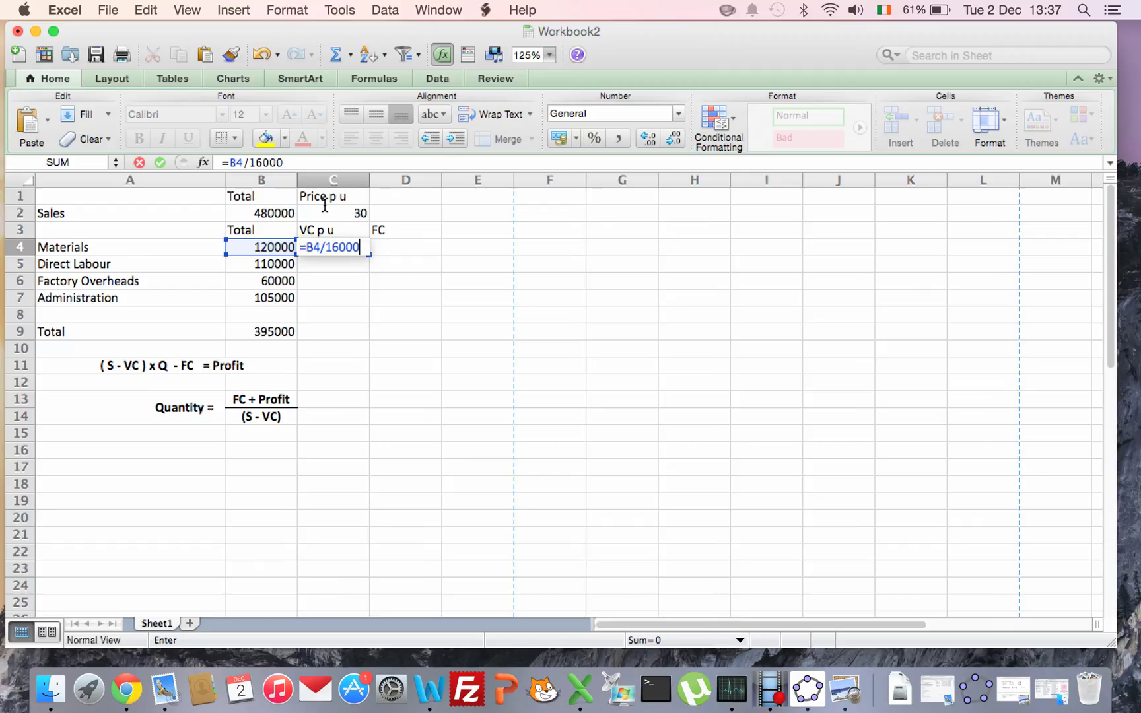
{"action": "key", "text": "Return"}
{"action": "key", "text": "Up"}
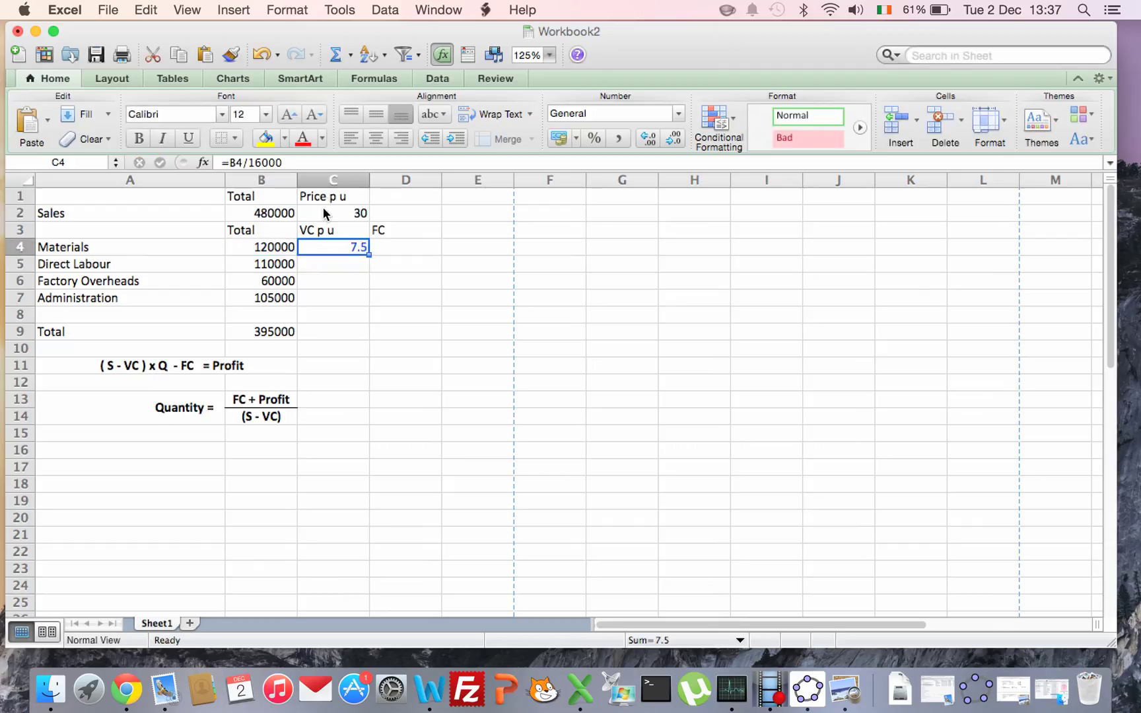
{"action": "key", "text": "Right"}
{"action": "type", "text": "0"}
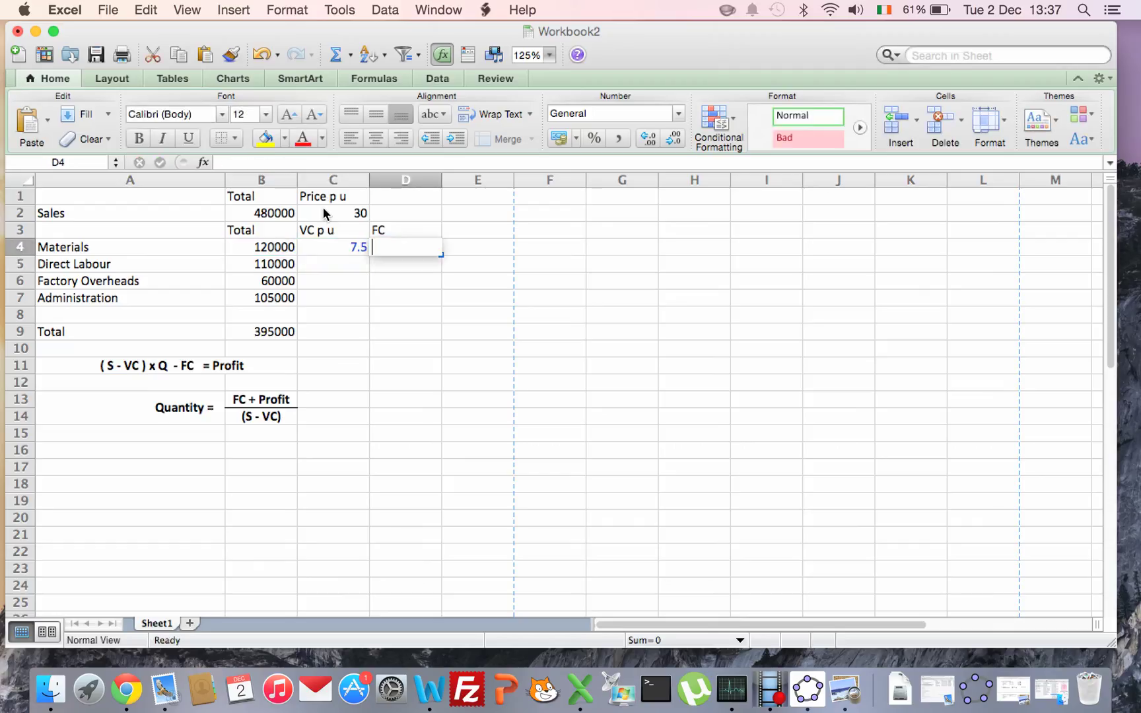
{"action": "key", "text": "Return"}
- Set Direct Labour to 6.875 per unit with =B5/16000 and 0 fixed cost
{"action": "key", "text": "Left"}
{"action": "key", "text": "Left"}
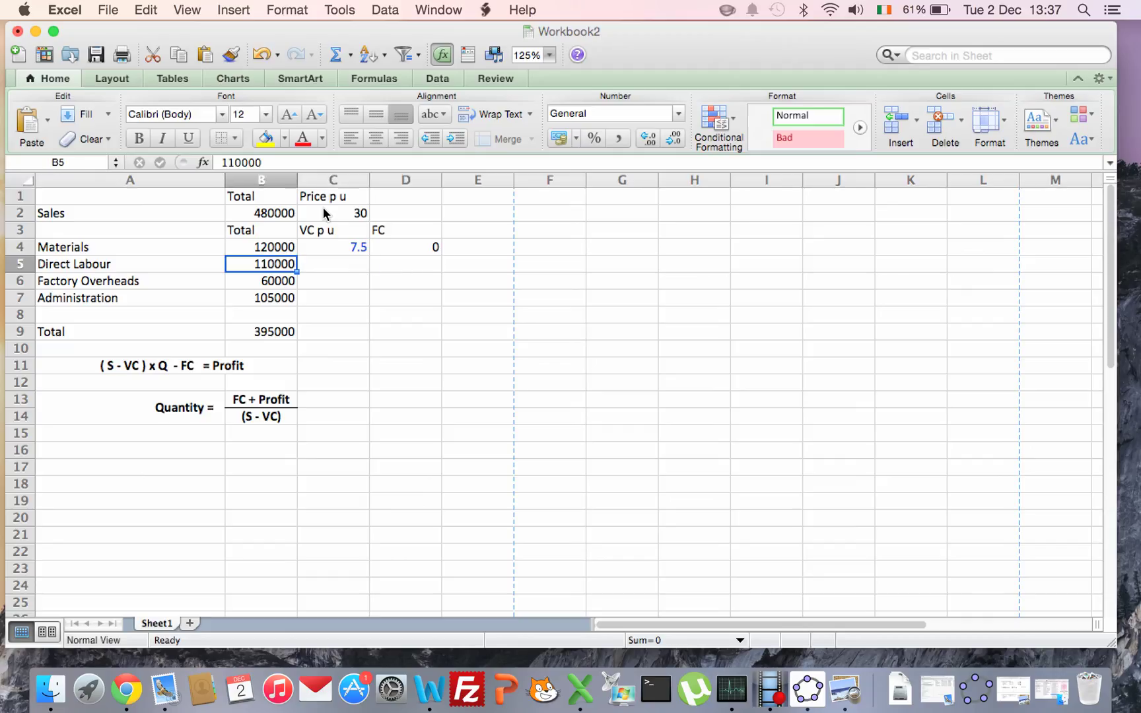
{"action": "key", "text": "Right"}
{"action": "type", "text": "="}
{"action": "key", "text": "Left"}
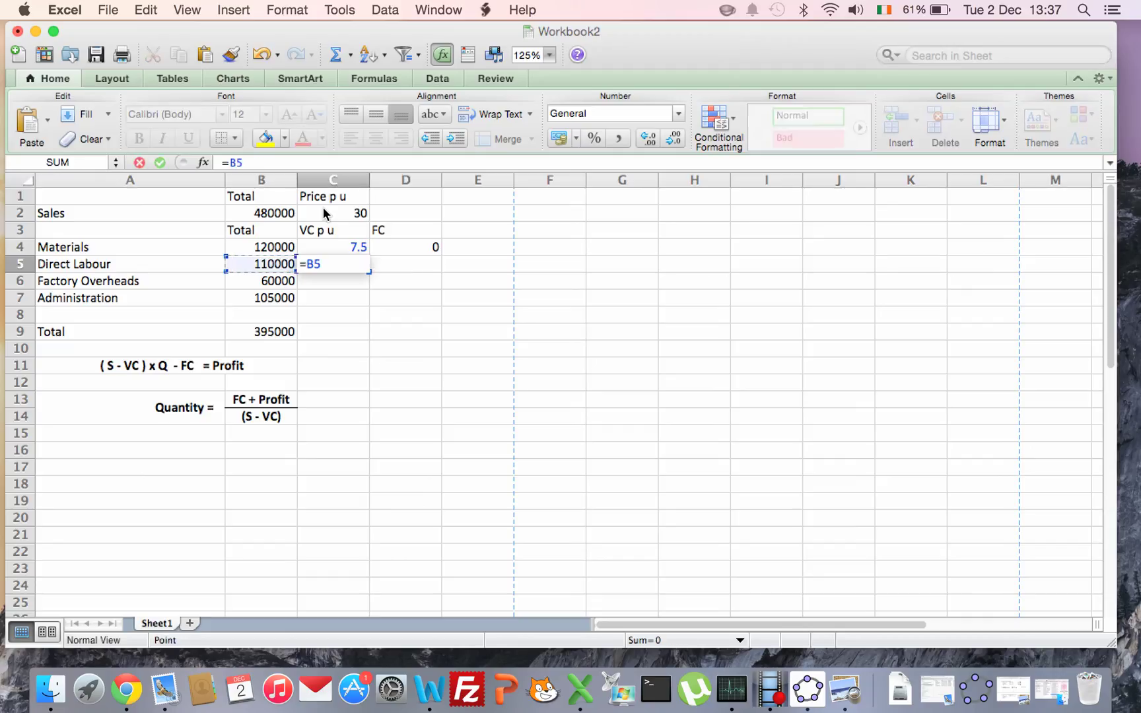
{"action": "type", "text": "/16000"}
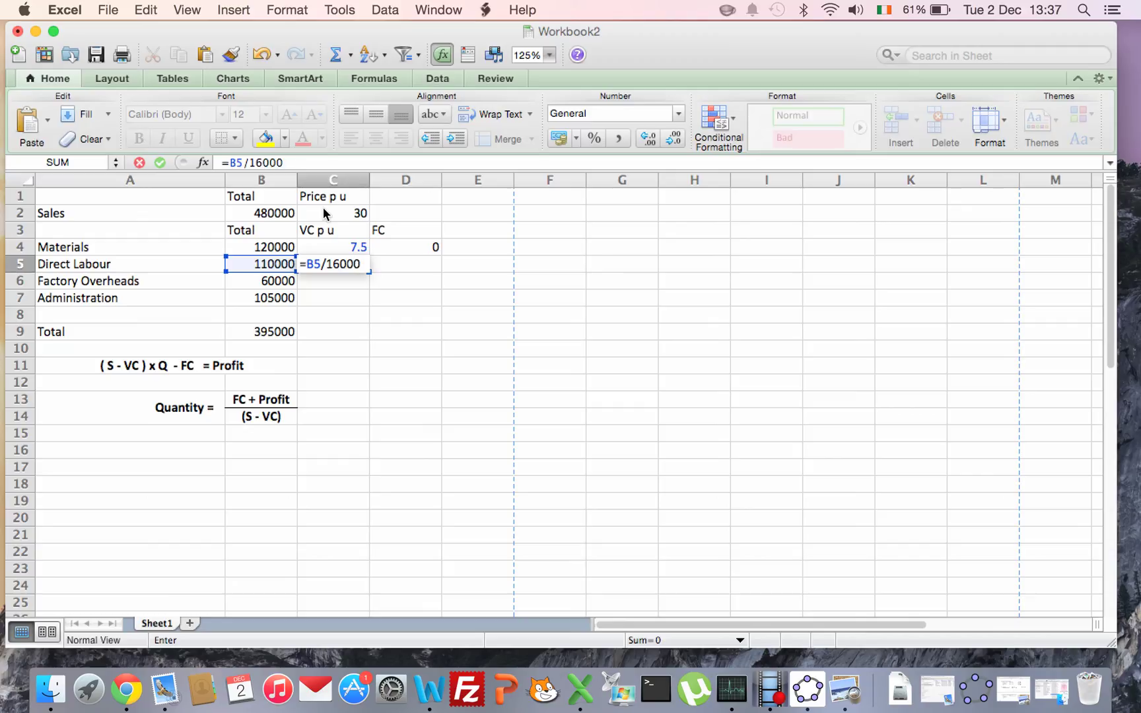
{"action": "key", "text": "Return"}
{"action": "key", "text": "Up"}
{"action": "key", "text": "Right"}
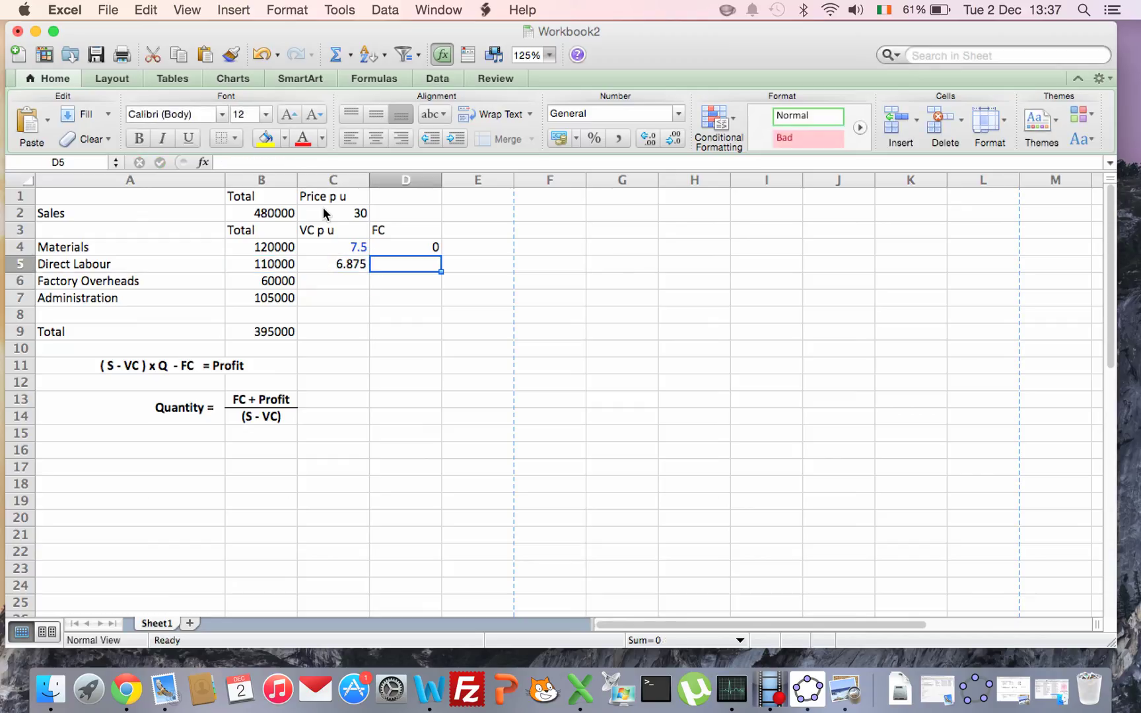
{"action": "type", "text": "0"}
{"action": "key", "text": "Return"}
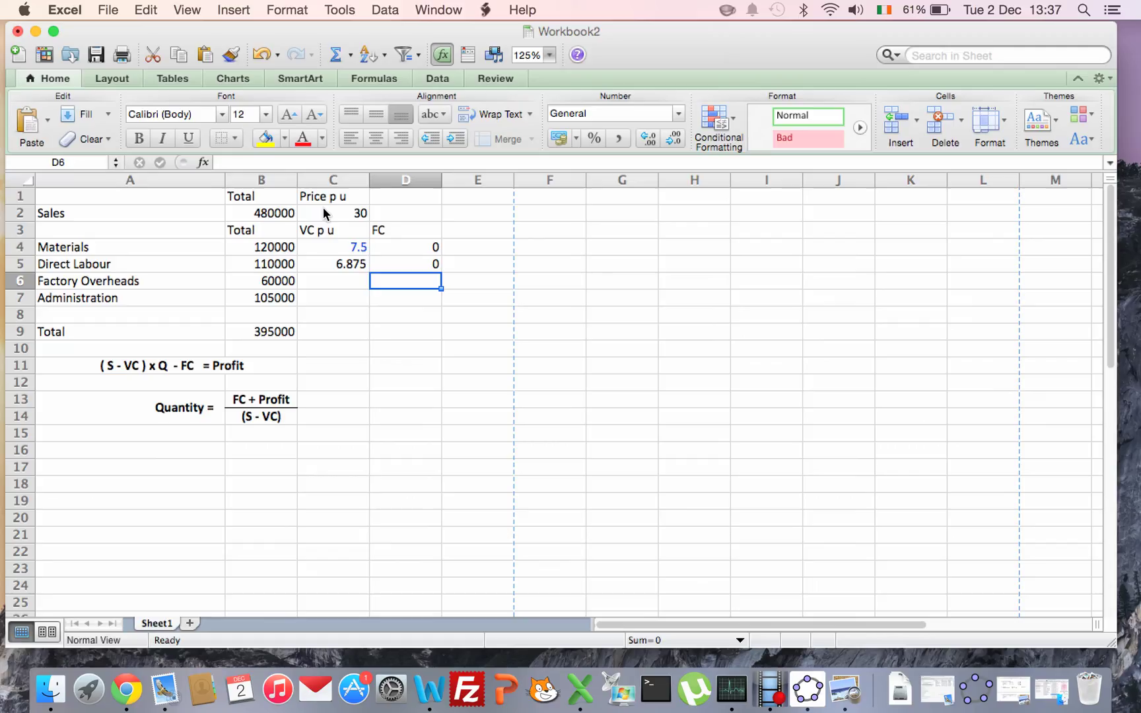
{"action": "key", "text": "Left"}
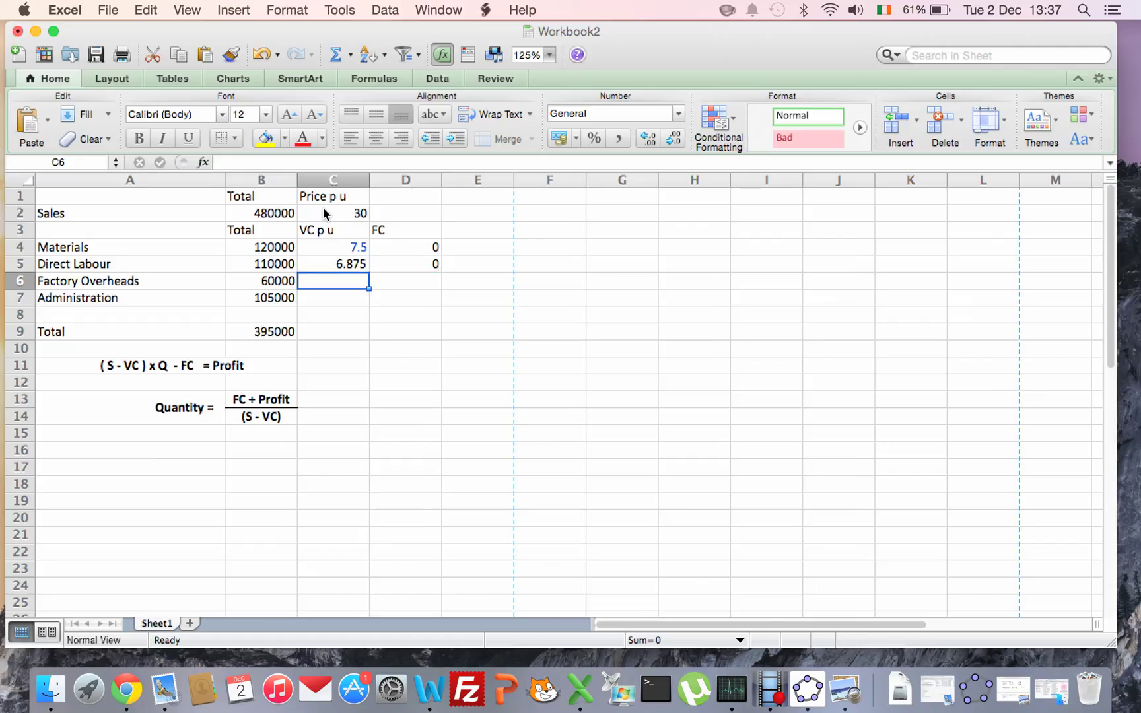
- Give Factory Overheads 1.25 per unit (=20000/16000) and 40000 fixed cost
{"action": "type", "text": "2"}
{"action": "key", "text": "BackSpace"}
{"action": "type", "text": "=2"}
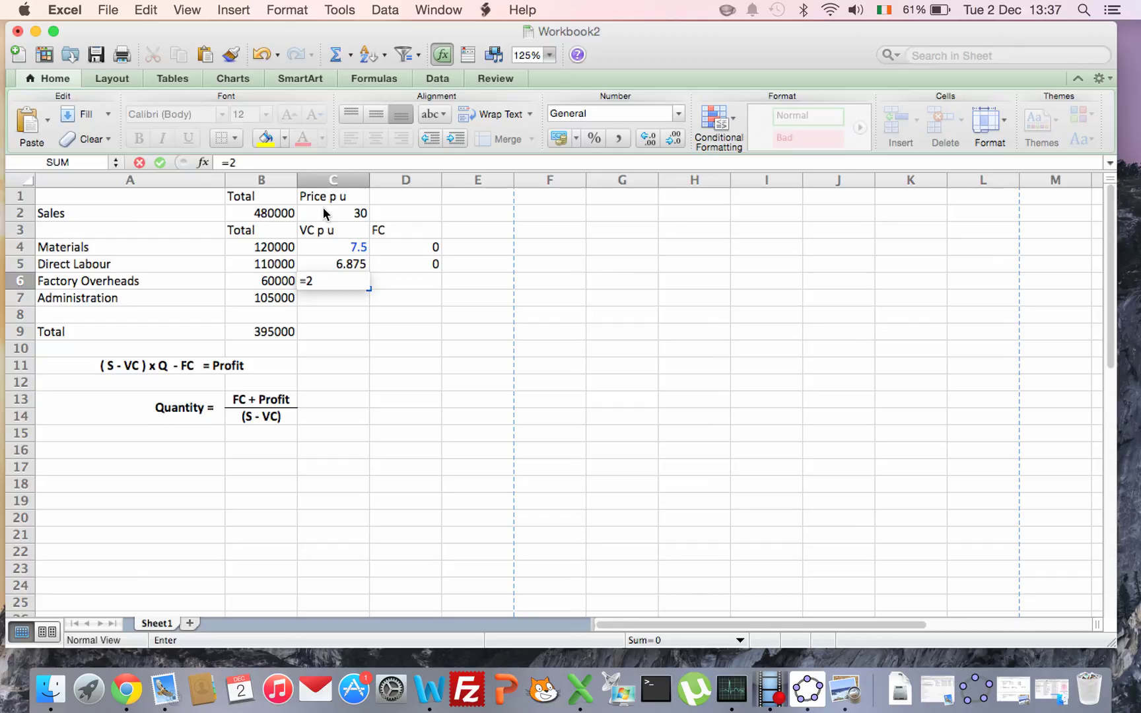
{"action": "type", "text": "0000/16000"}
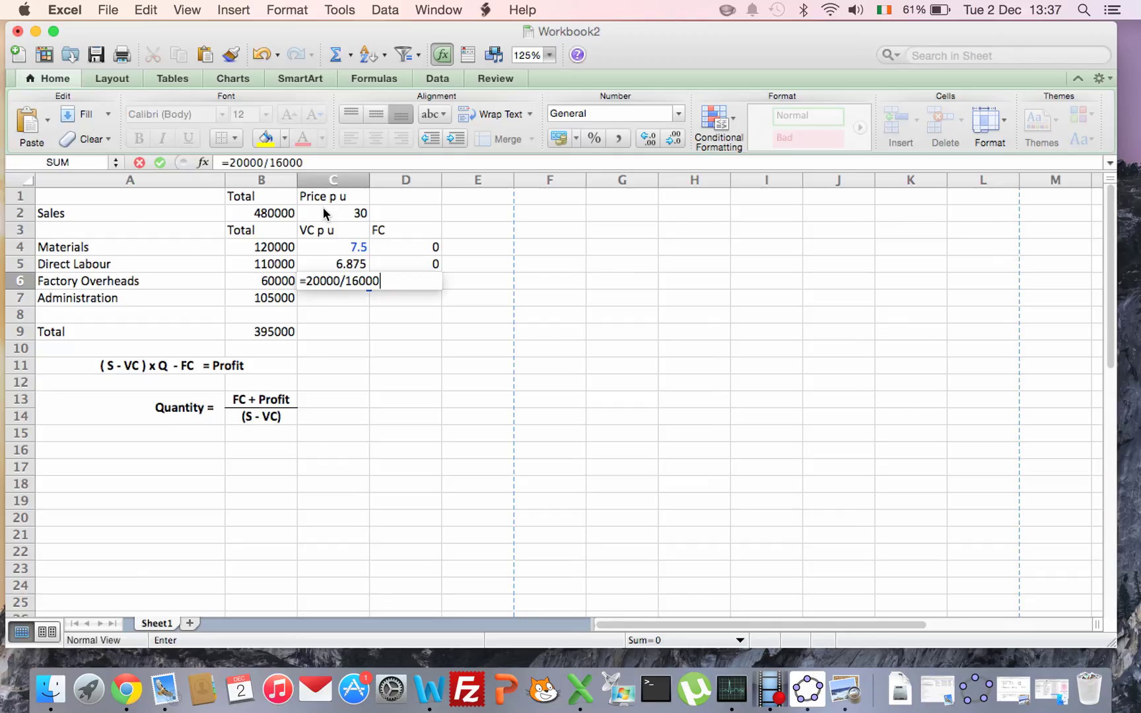
{"action": "key", "text": "Return"}
{"action": "key", "text": "Up"}
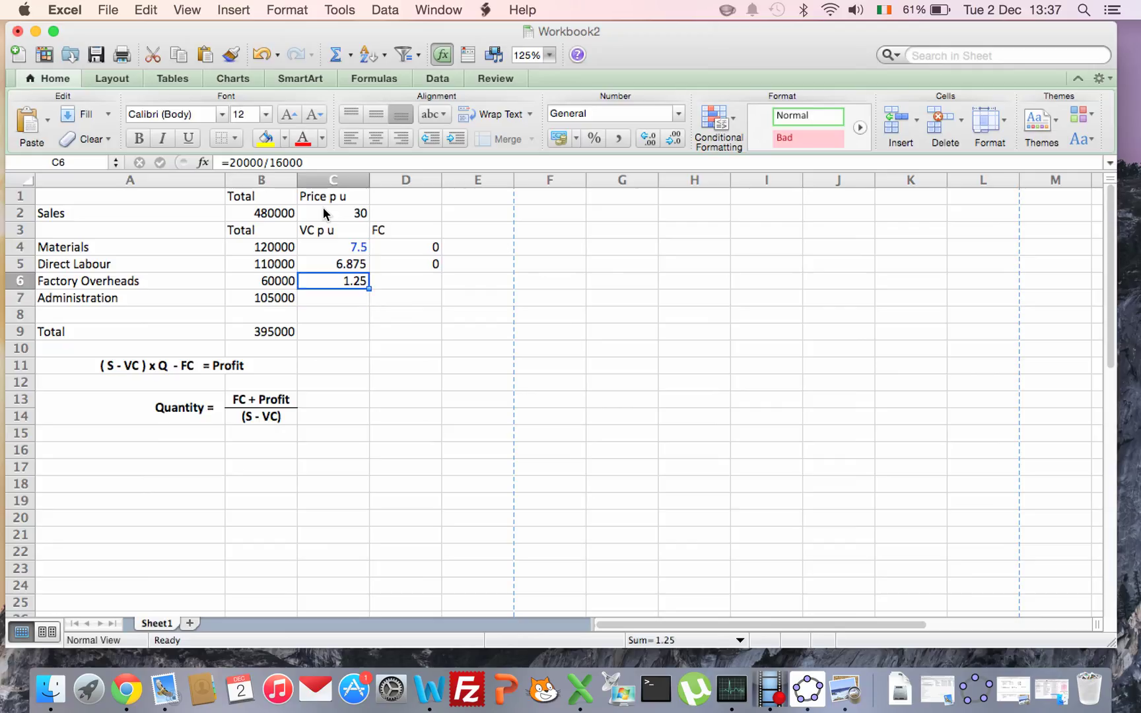
{"action": "key", "text": "Left"}
{"action": "key", "text": "Right"}
{"action": "key", "text": "Right"}
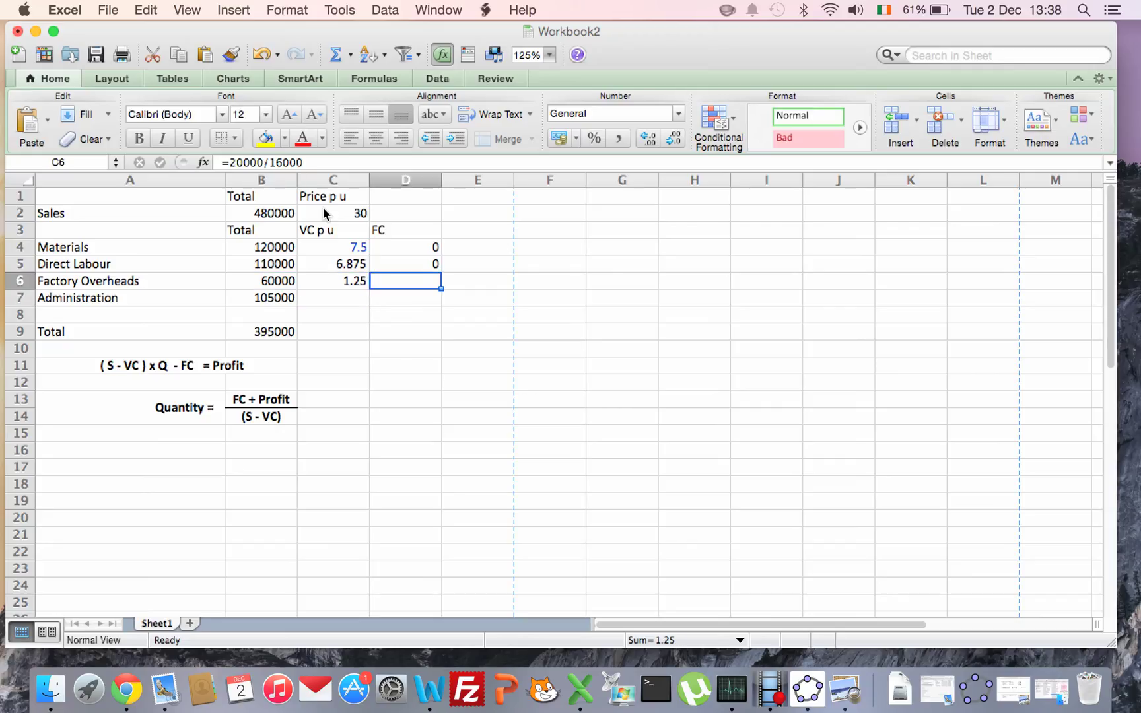
{"action": "type", "text": "40000"}
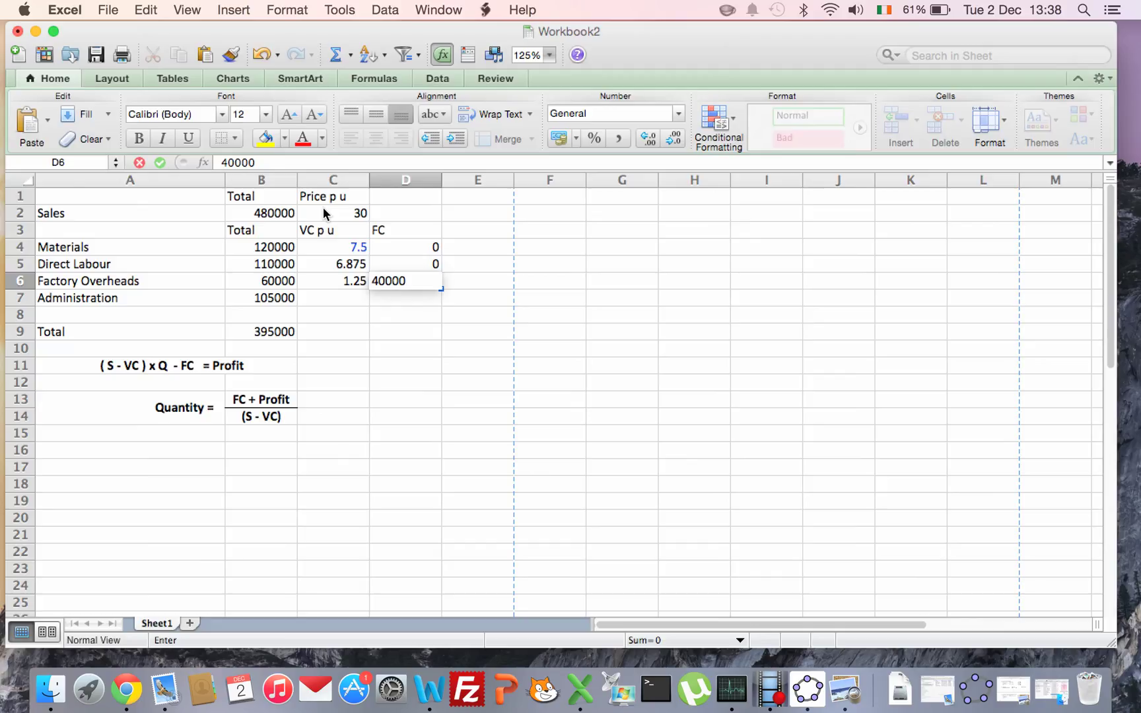
{"action": "key", "text": "Return"}
- Enter 65000 as Administration fixed cost and 105000 as total fixed cost
{"action": "key", "text": "Left"}
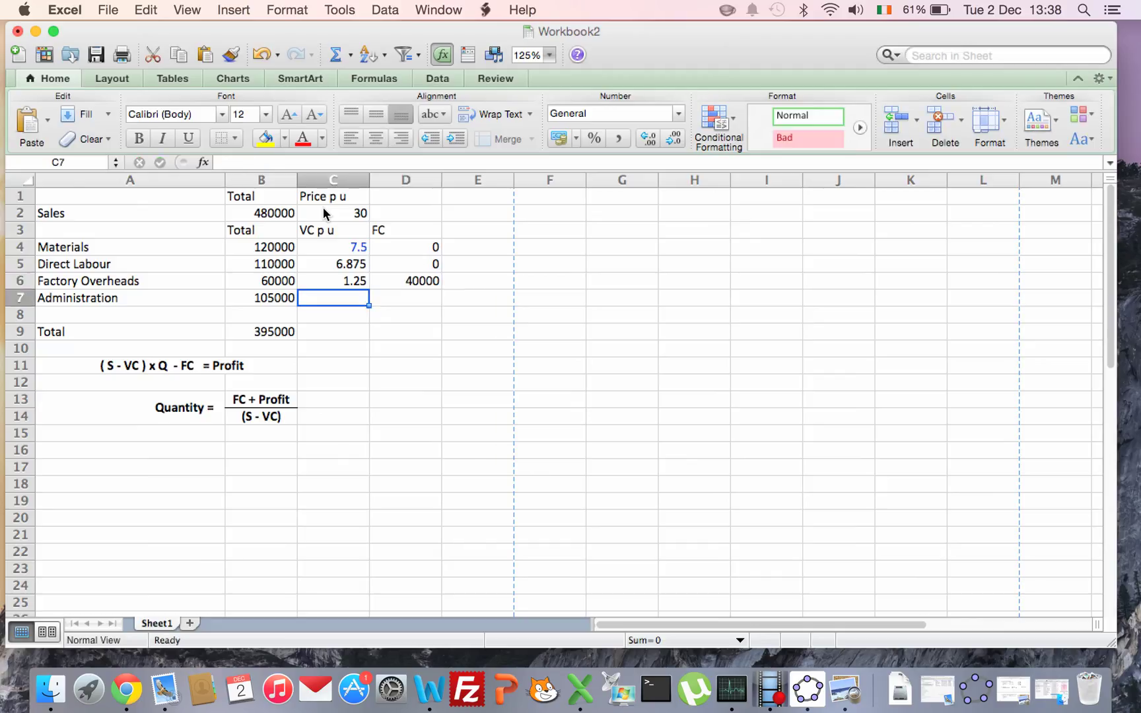
{"action": "key", "text": "Right"}
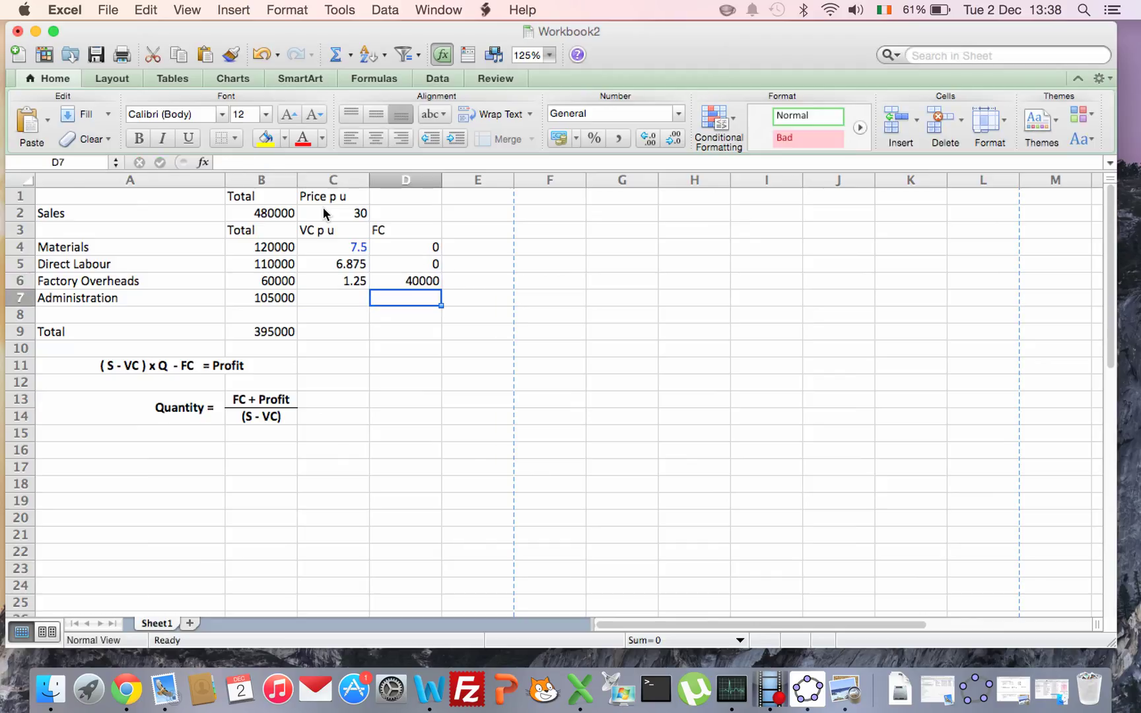
{"action": "type", "text": "65000"}
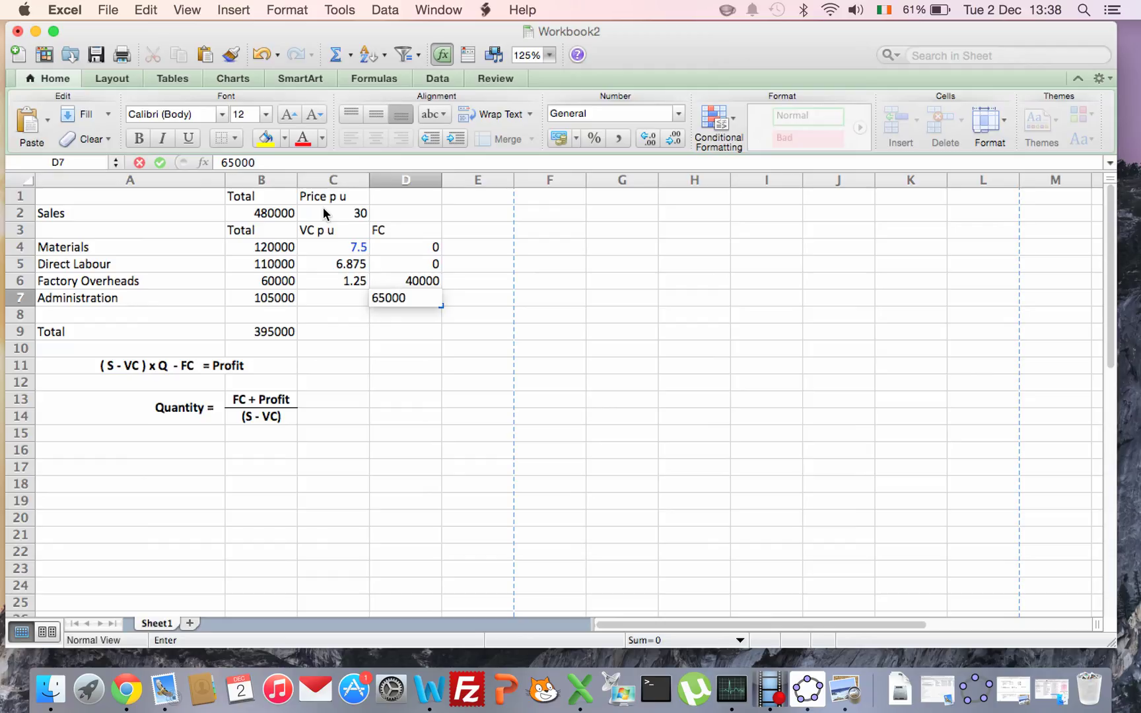
{"action": "key", "text": "Return"}
{"action": "key", "text": "Down"}
{"action": "type", "text": "1"}
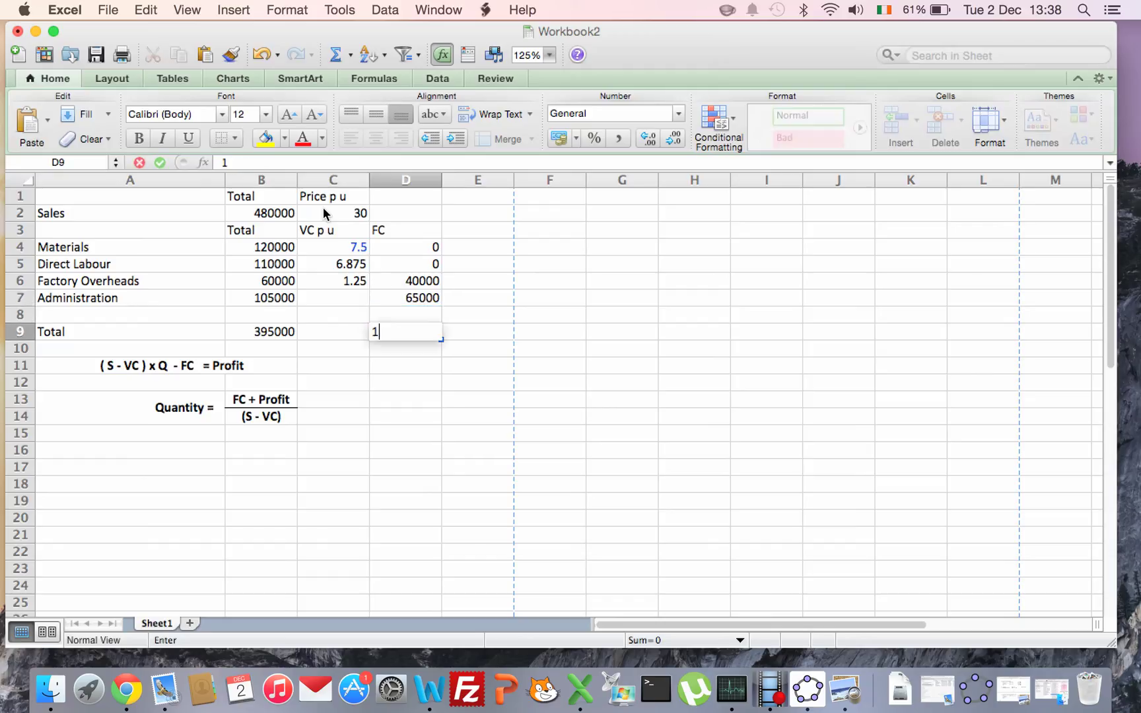
{"action": "type", "text": "05000"}
{"action": "key", "text": "Left"}
{"action": "key", "text": "Up"}
{"action": "key", "text": "Up"}
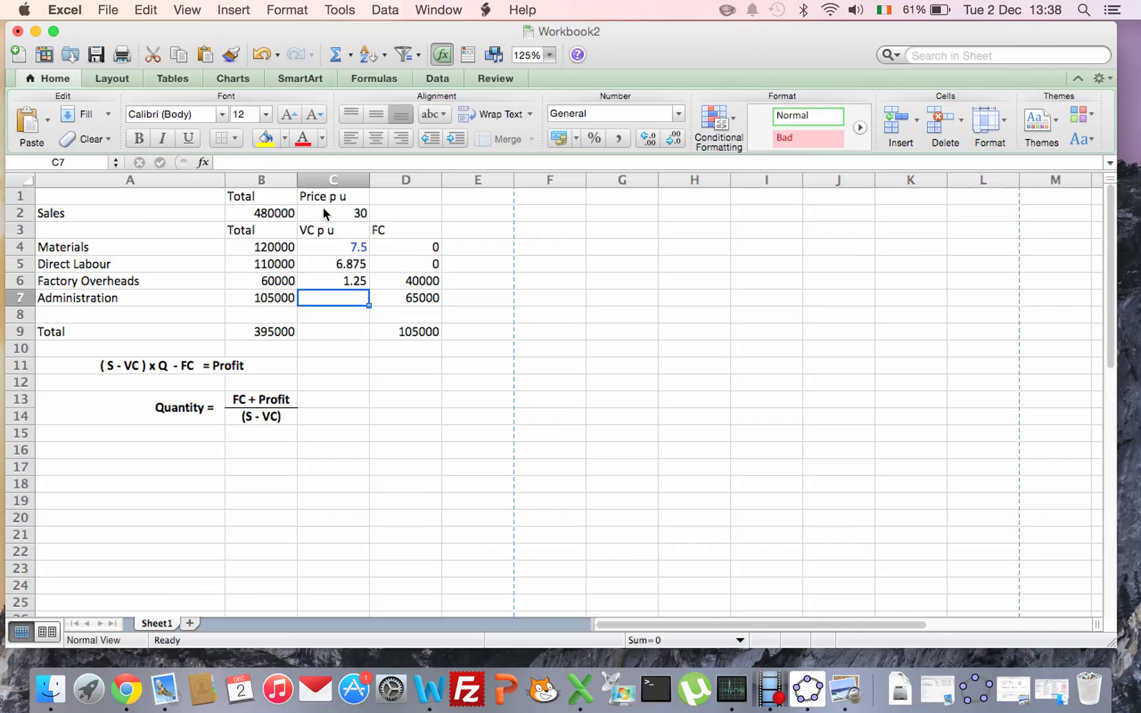
- Enter the Administration per-unit cost in C7 as =40000/16000, giving 2.5
{"action": "key", "text": "Right"}
{"action": "key", "text": "Left"}
{"action": "key", "text": "Left"}
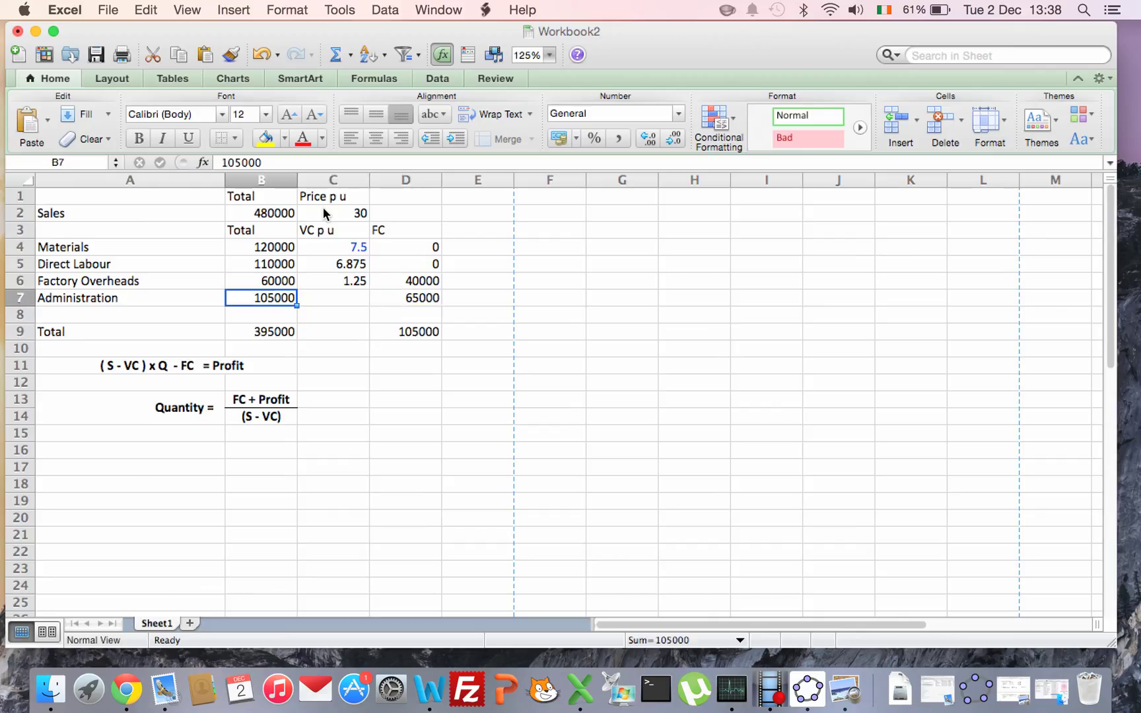
{"action": "key", "text": "Right"}
{"action": "type", "text": "=40"}
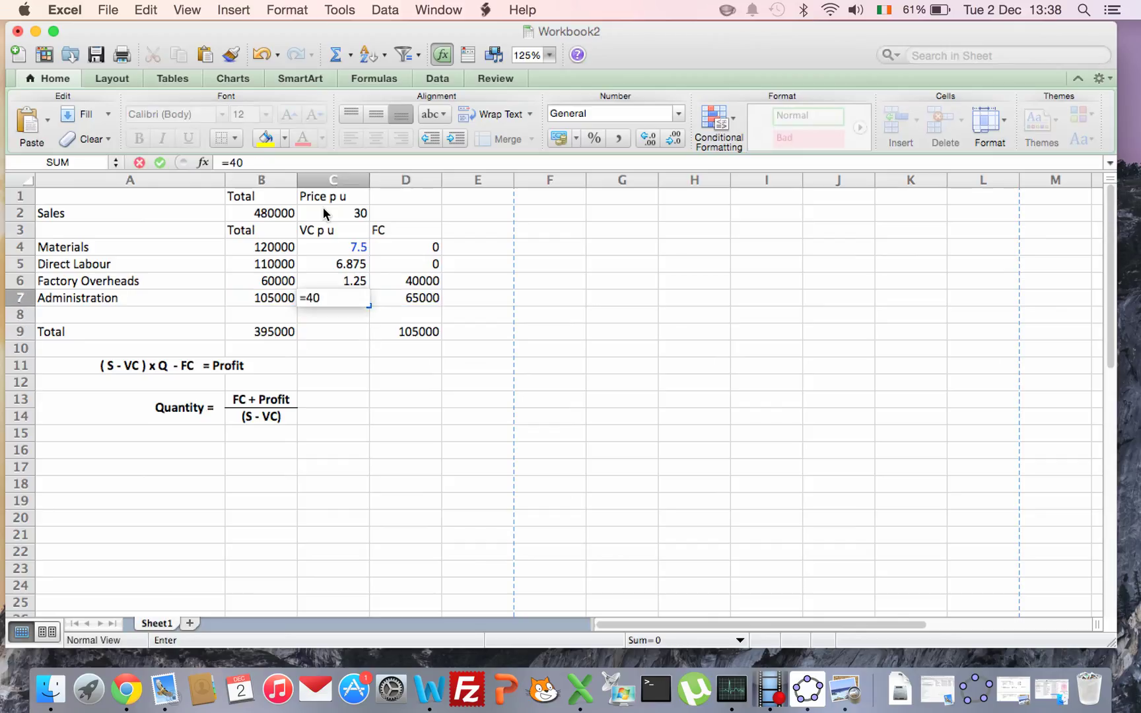
{"action": "type", "text": "000/16000"}
{"action": "key", "text": "Return"}
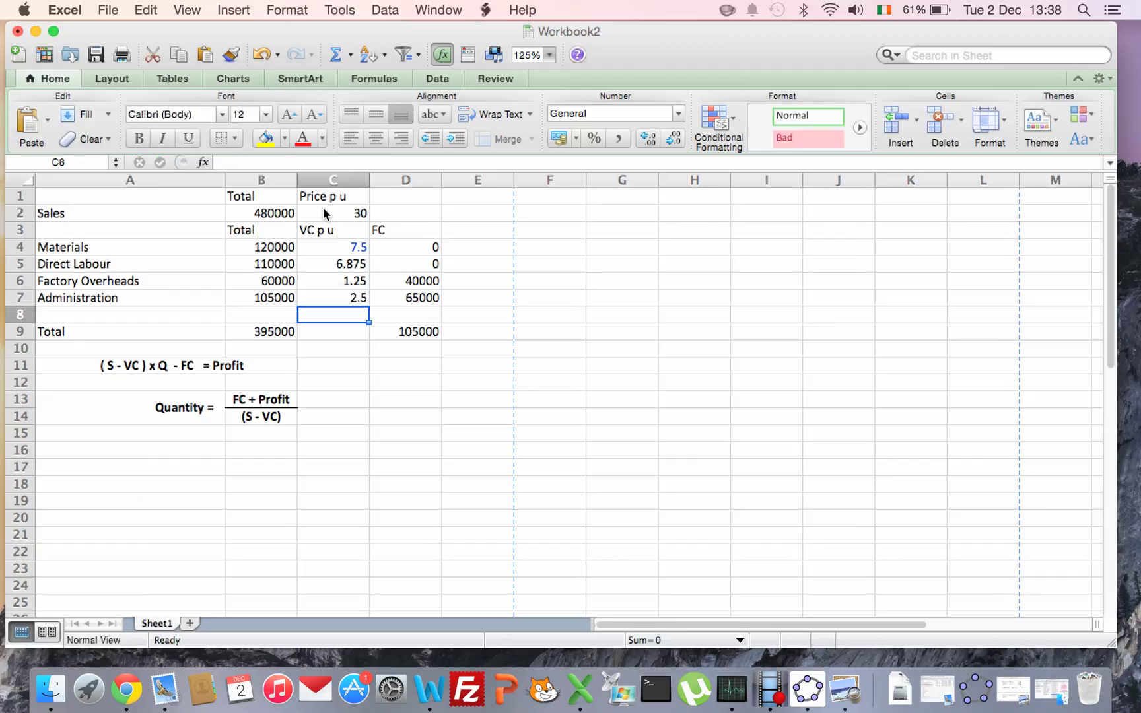
{"action": "key", "text": "Up"}
- Total the per-unit variable costs in C9 with =SUM(C4:C7), giving 18.125
{"action": "key", "text": "Down"}
{"action": "key", "text": "Down"}
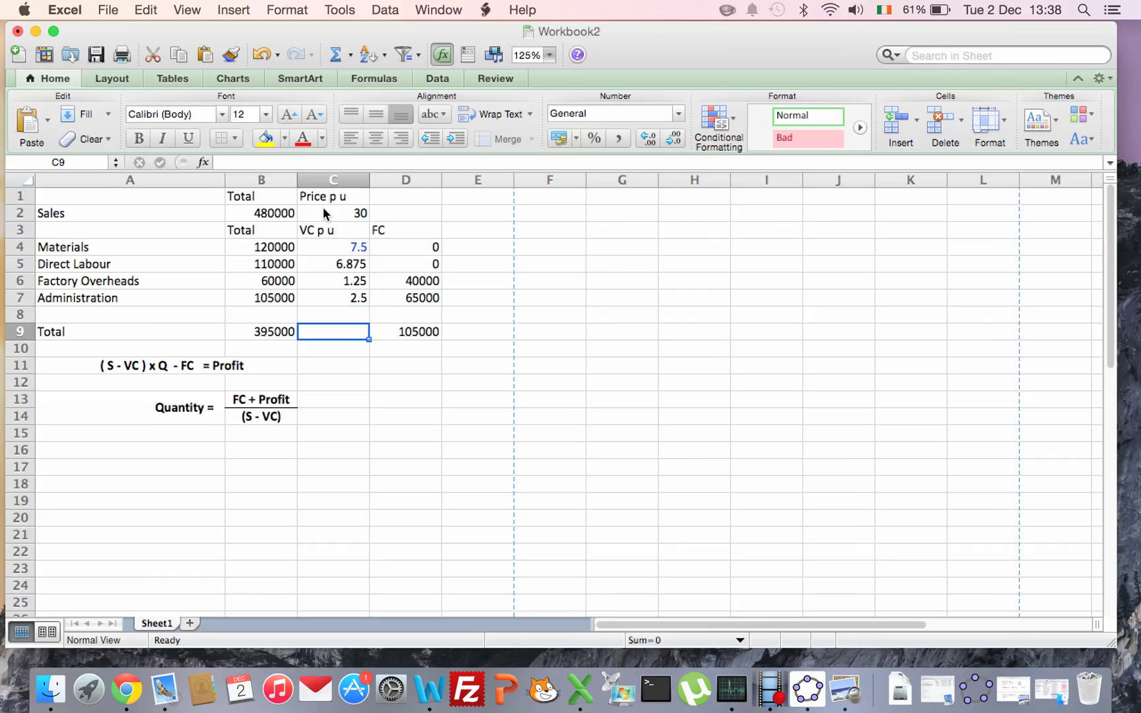
{"action": "type", "text": "=sum("}
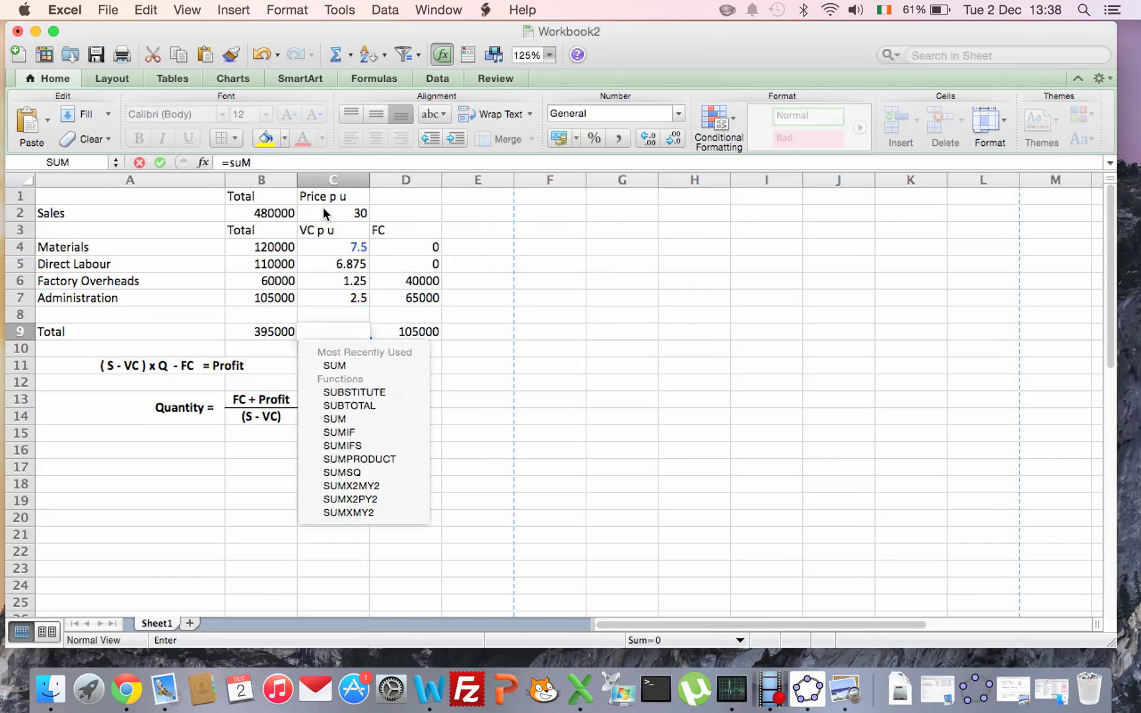
{"action": "key", "text": "Up"}
{"action": "key", "text": "Up"}
{"action": "key", "text": "Up"}
{"action": "key", "text": "Up"}
{"action": "key", "text": "Up"}
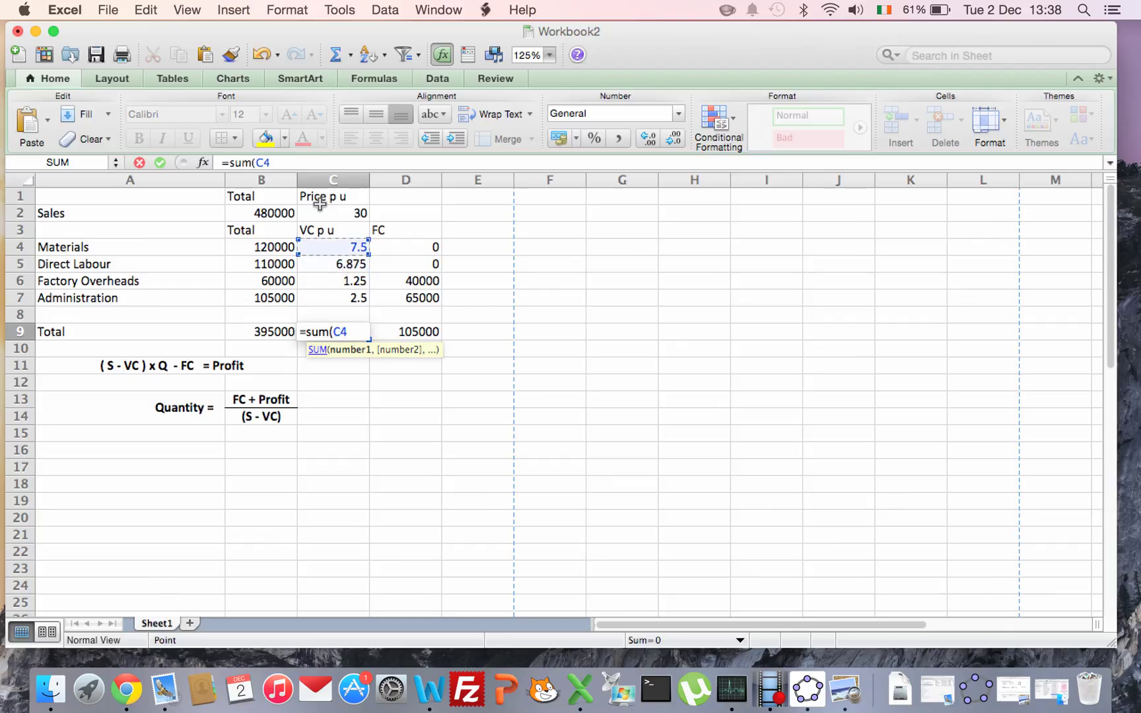
{"action": "key", "text": "shift+Down"}
{"action": "key", "text": "shift+Down"}
{"action": "key", "text": "shift+Down"}
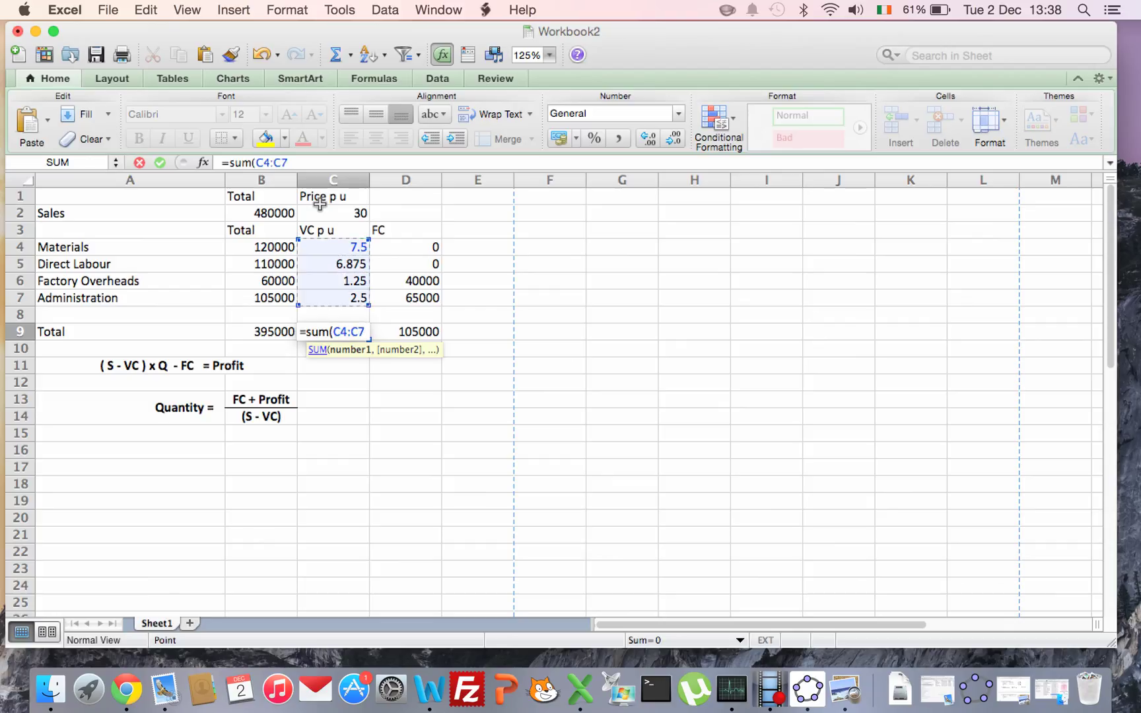
{"action": "key", "text": "Return"}
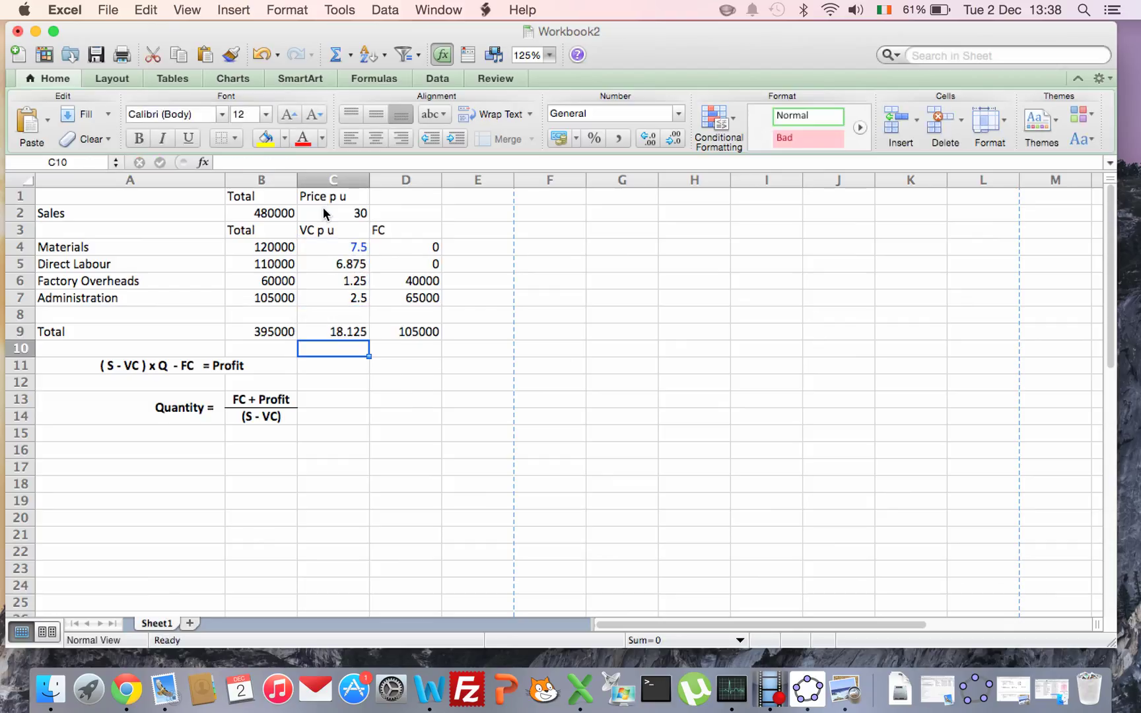
{"action": "key", "text": "Right"}
{"action": "key", "text": "Up"}
{"action": "key", "text": "Down"}
{"action": "key", "text": "Down"}
{"action": "key", "text": "Down"}
{"action": "key", "text": "Down"}
{"action": "key", "text": "Down"}
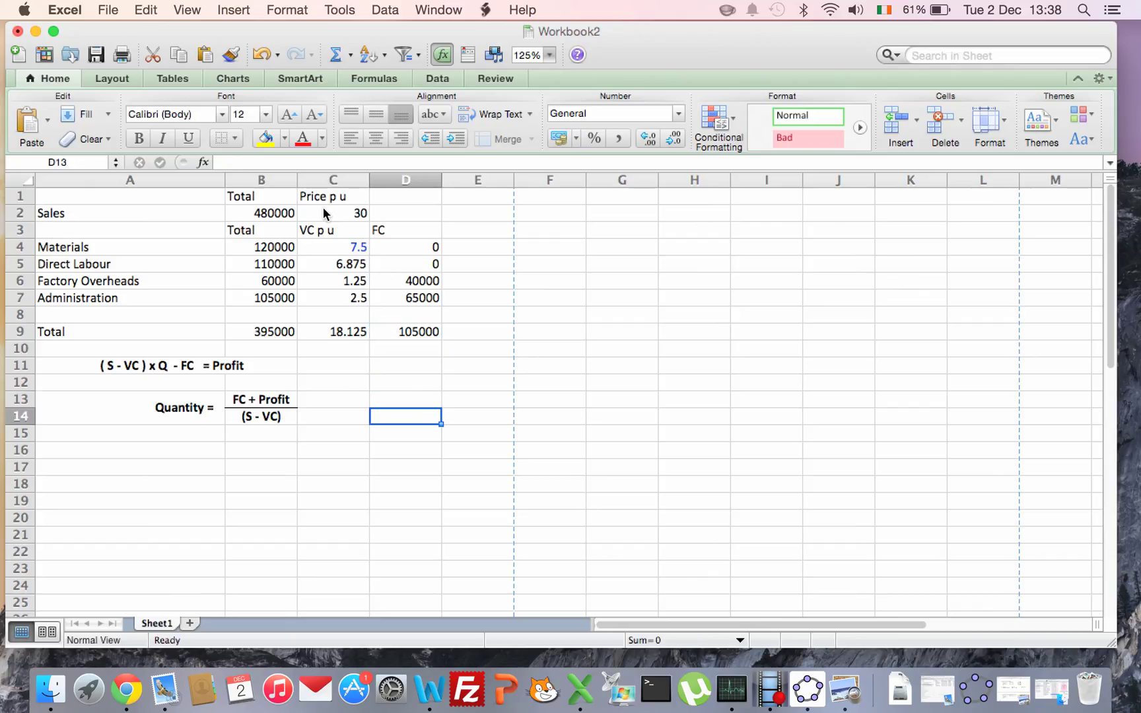
{"action": "key", "text": "Down"}
{"action": "key", "text": "Left"}
{"action": "key", "text": "Left"}
{"action": "key", "text": "Left"}
{"action": "key", "text": "Down"}
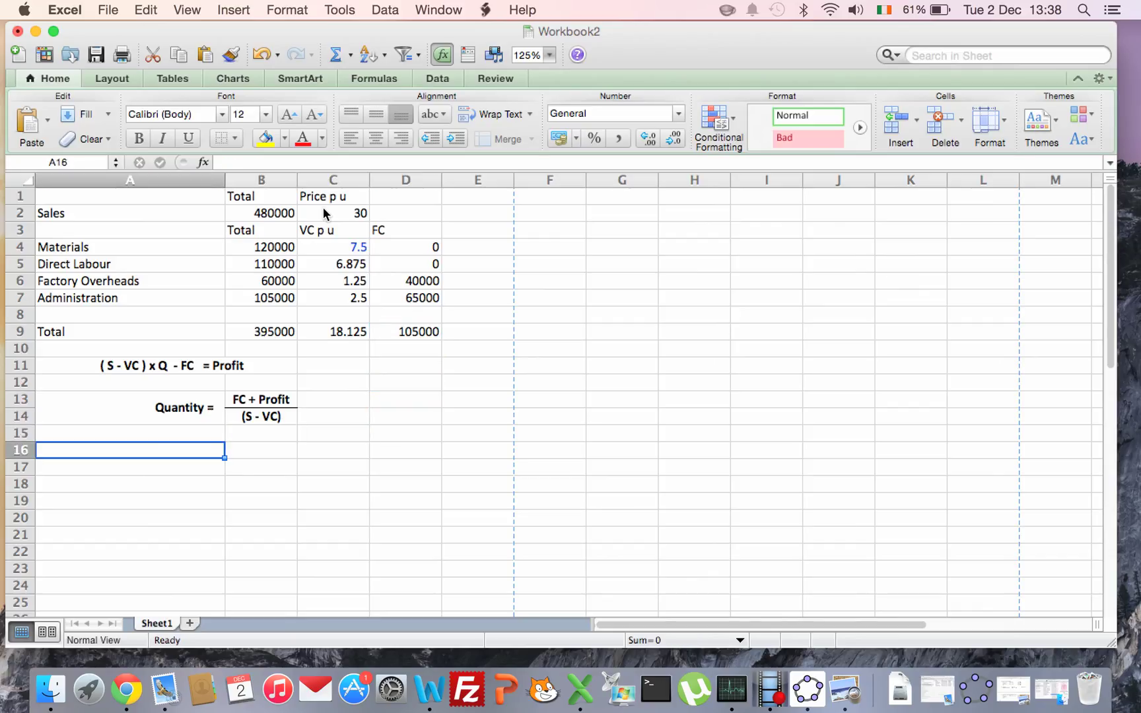
- Label A16 '(i) BEP' and write '(30 -18.125) x Q - 105000 = 0' in A17
{"action": "type", "text": "(i)"}
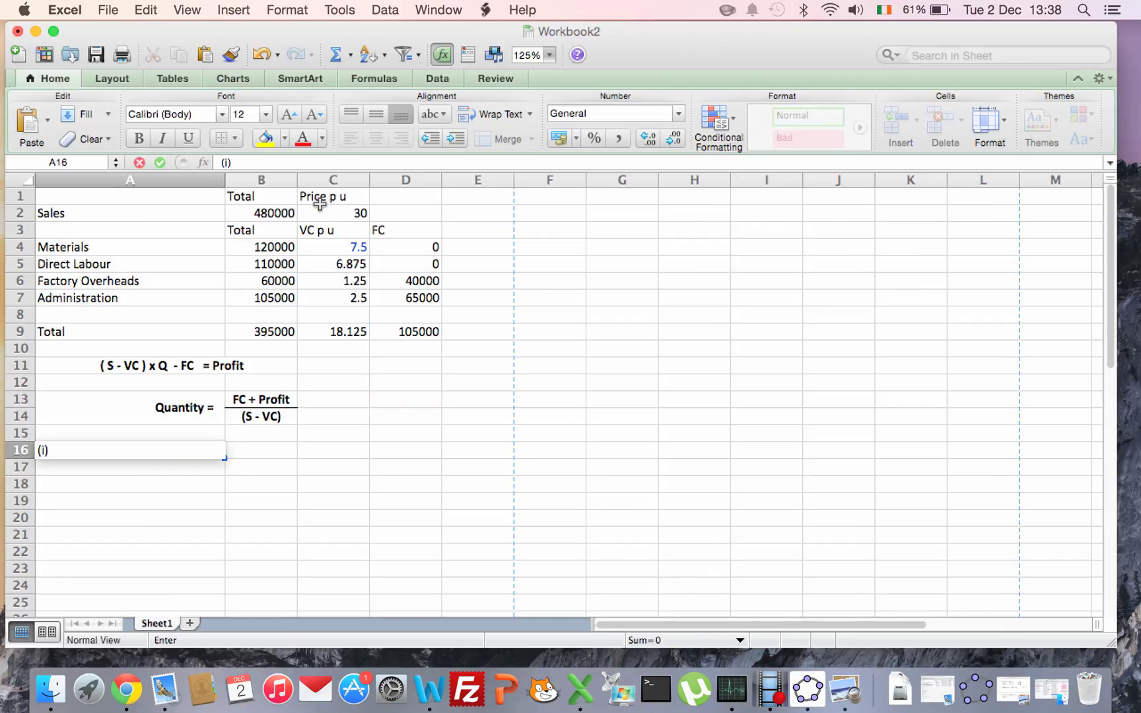
{"action": "type", "text": " BEP"}
{"action": "key", "text": "Return"}
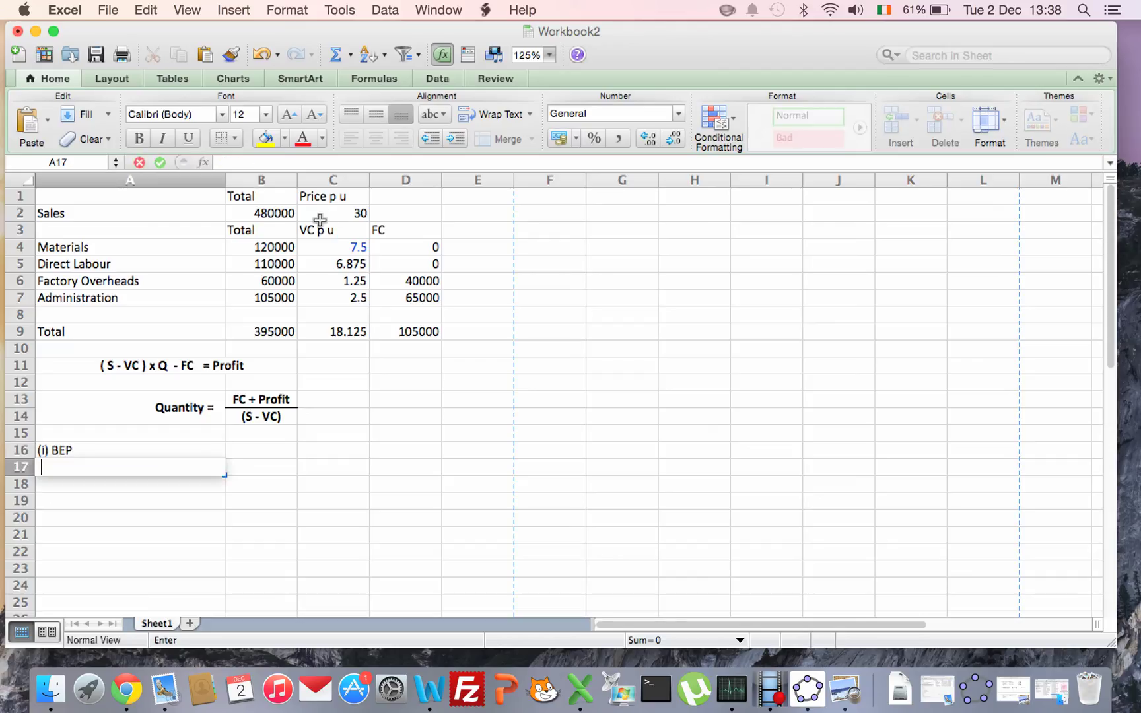
{"action": "type", "text": "(30 -18.125)"}
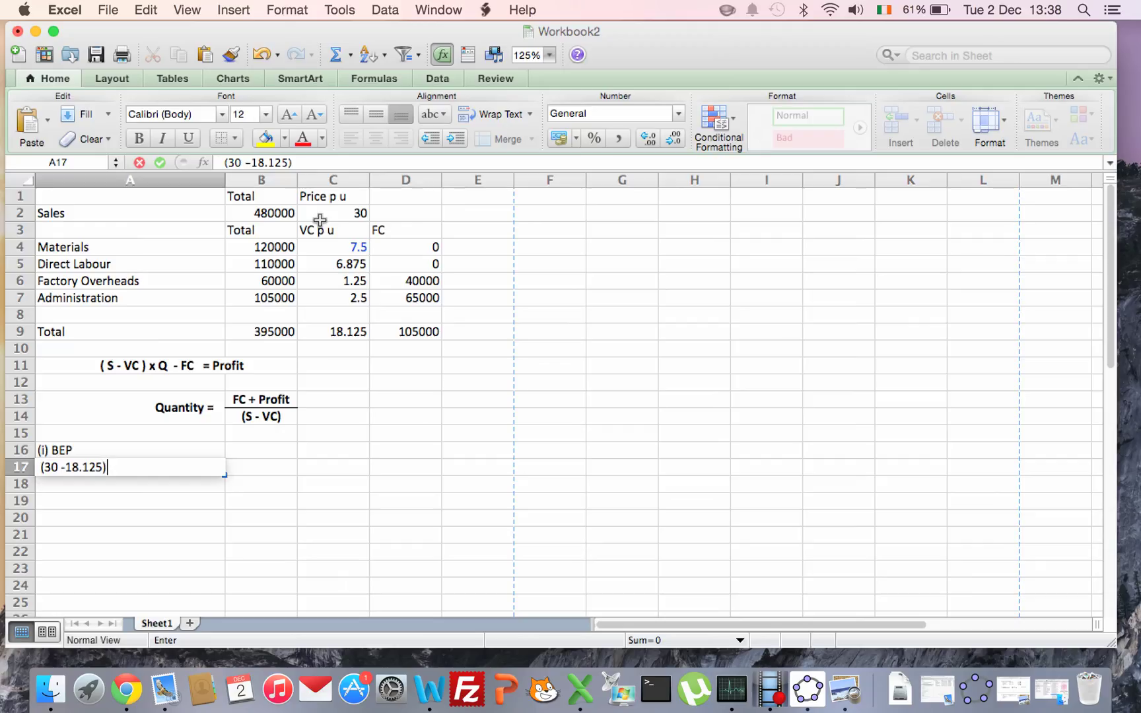
{"action": "type", "text": " x Q - 105000"}
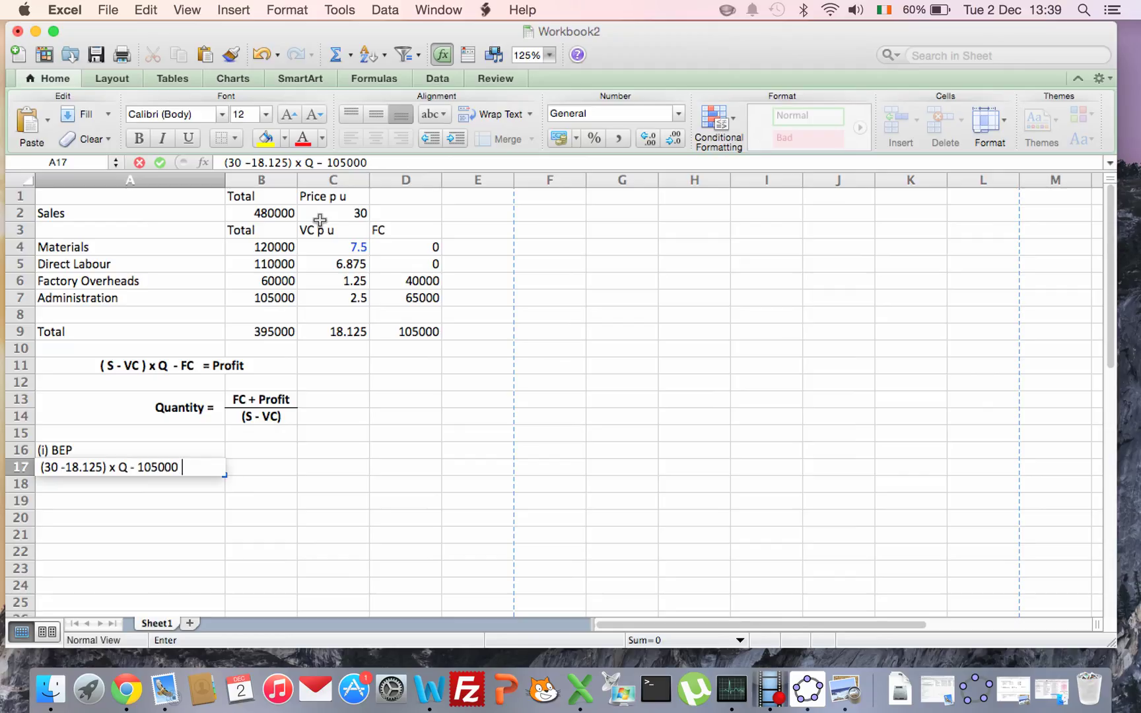
{"action": "type", "text": " = 0"}
- Label A18 'Q =' and compute =105000/(30-C9) in B18, giving 8842.1053
{"action": "key", "text": "Up"}
{"action": "key", "text": "Up"}
{"action": "key", "text": "Up"}
{"action": "key", "text": "Down"}
{"action": "key", "text": "Down"}
{"action": "key", "text": "Down"}
{"action": "key", "text": "Down"}
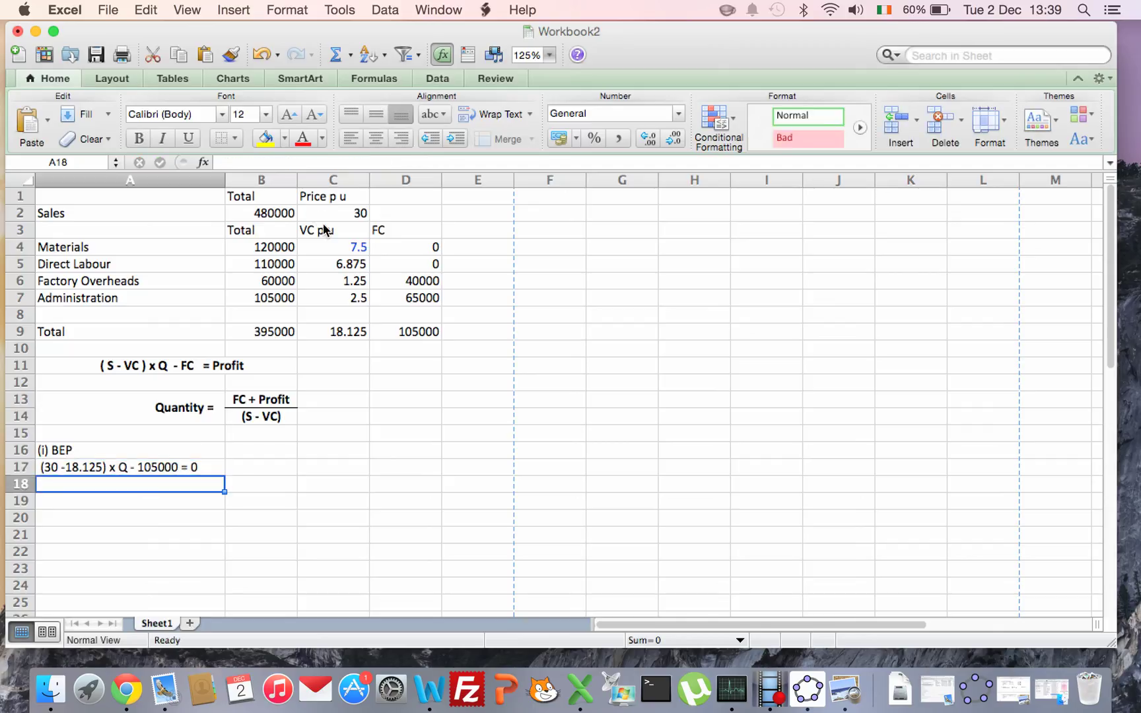
{"action": "type", "text": "Q"}
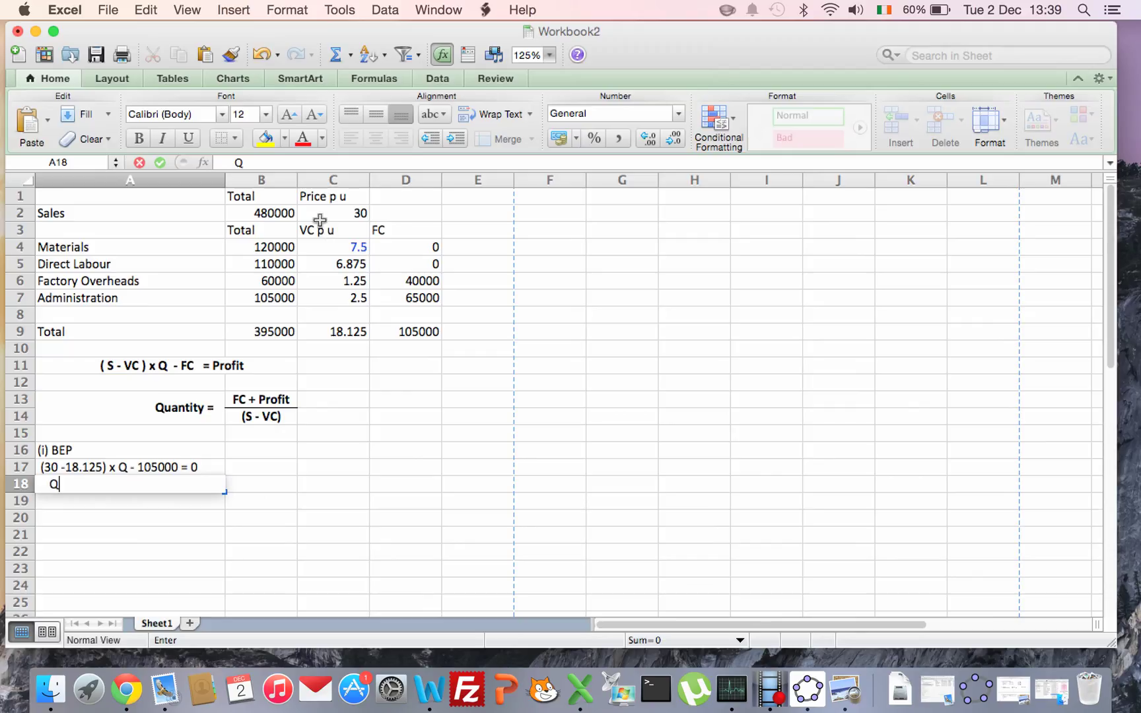
{"action": "type", "text": " ="}
{"action": "key", "text": "Tab"}
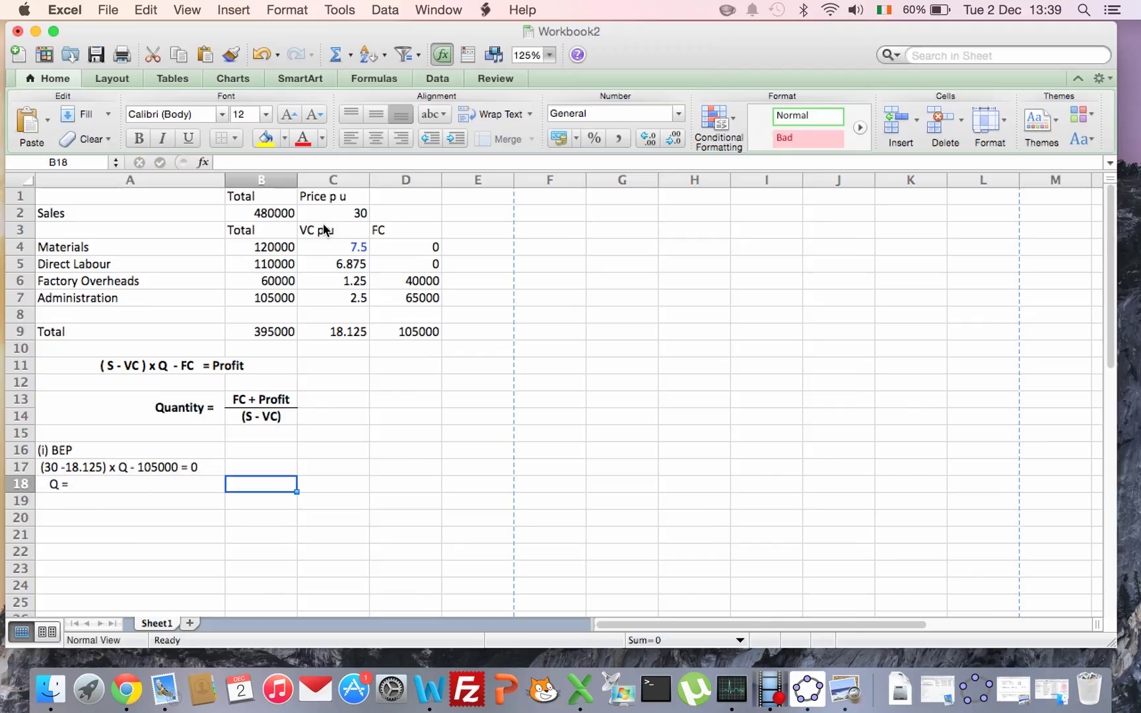
{"action": "type", "text": "/10"}
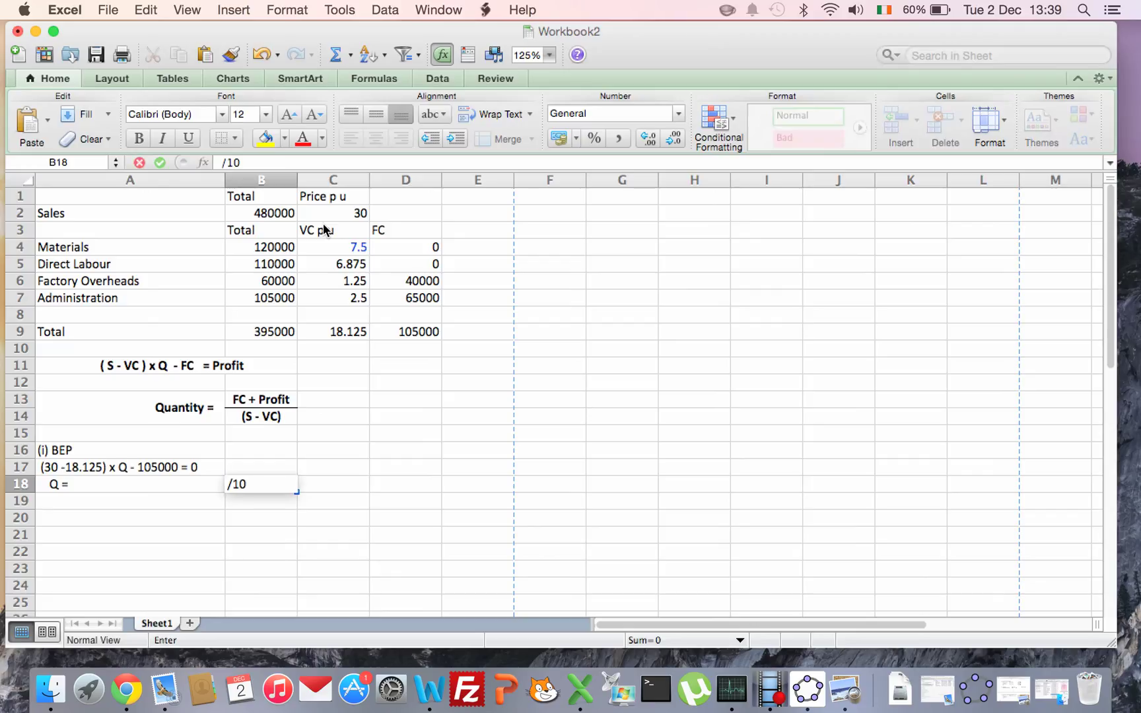
{"action": "type", "text": "5000"}
{"action": "key", "text": "BackSpace"}
{"action": "key", "text": "BackSpace"}
{"action": "key", "text": "BackSpace"}
{"action": "key", "text": "BackSpace"}
{"action": "key", "text": "BackSpace"}
{"action": "key", "text": "BackSpace"}
{"action": "key", "text": "BackSpace"}
{"action": "type", "text": "=1"}
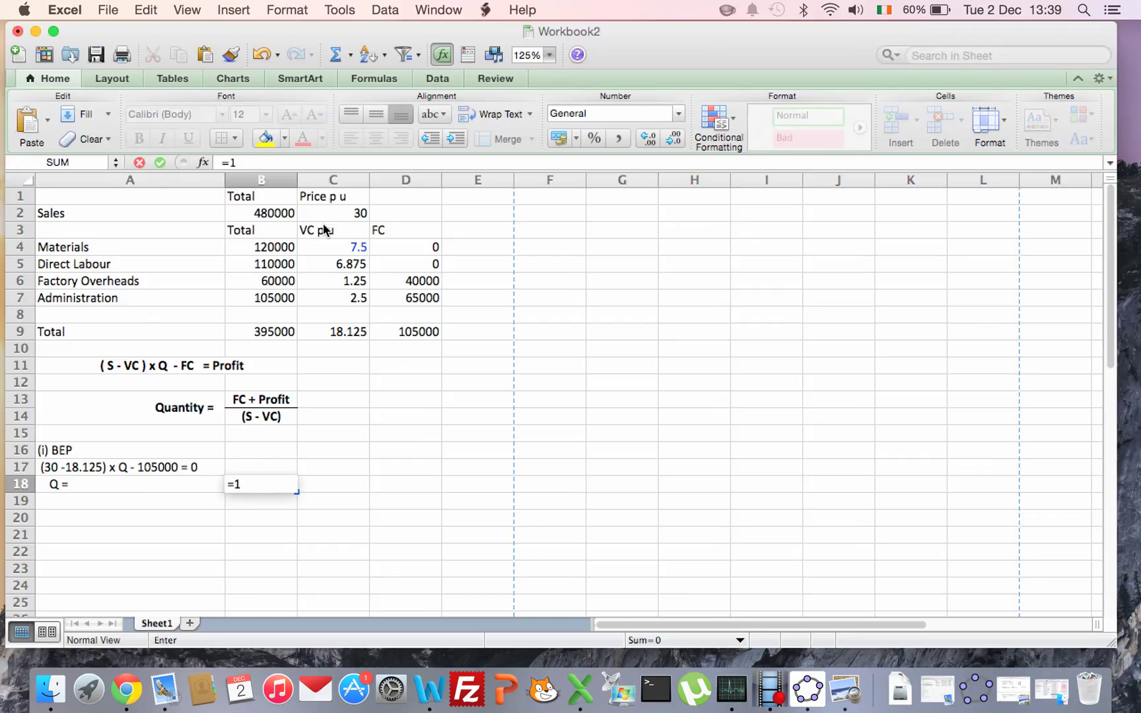
{"action": "type", "text": "05000/"}
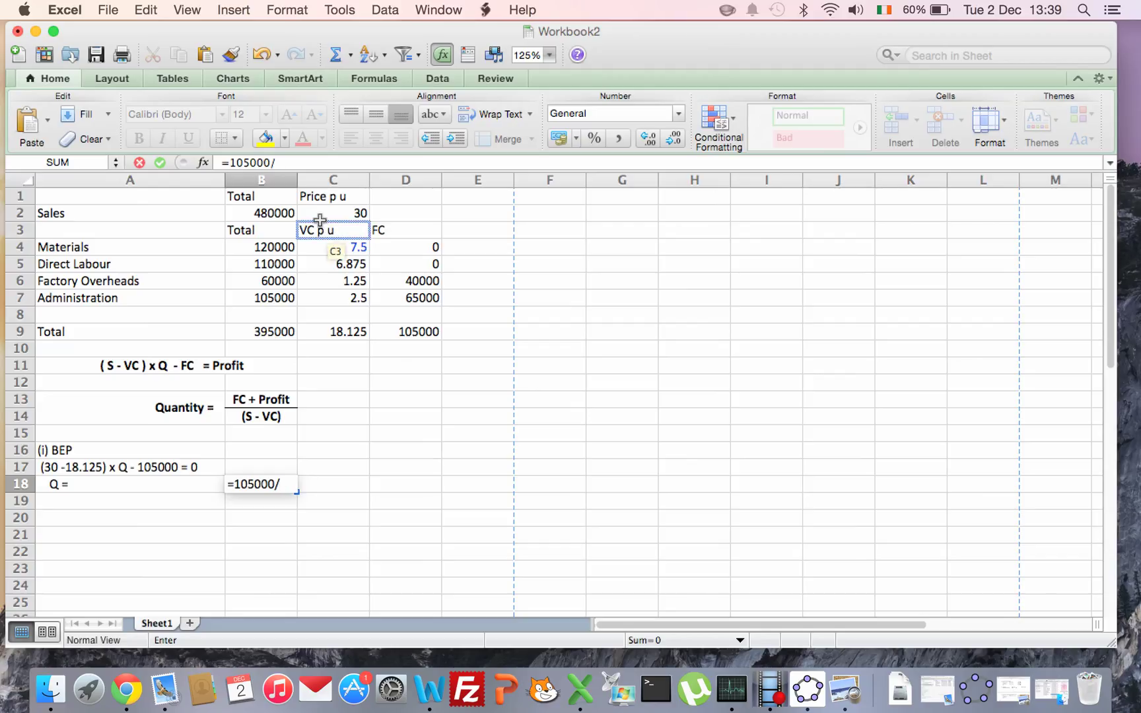
{"action": "type", "text": "(30"}
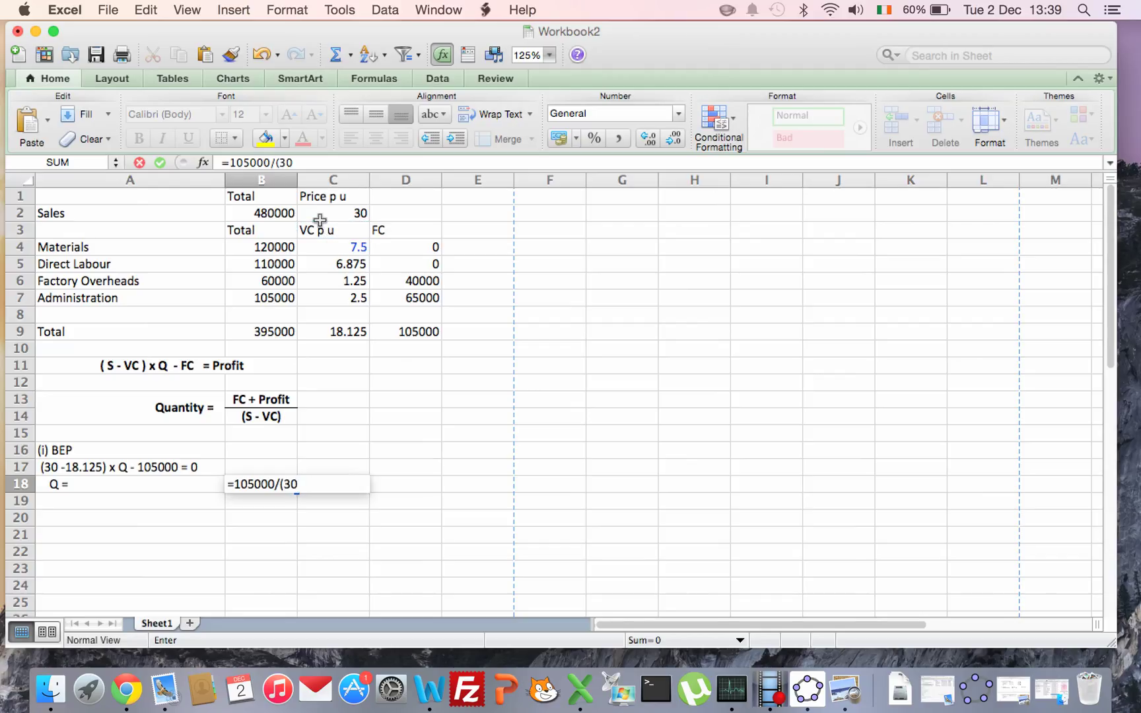
{"action": "type", "text": "-"}
{"action": "key", "text": "Up"}
{"action": "key", "text": "Up"}
{"action": "key", "text": "Up"}
{"action": "key", "text": "Up"}
{"action": "key", "text": "Up"}
{"action": "key", "text": "Up"}
{"action": "key", "text": "Up"}
{"action": "key", "text": "Up"}
{"action": "key", "text": "Up"}
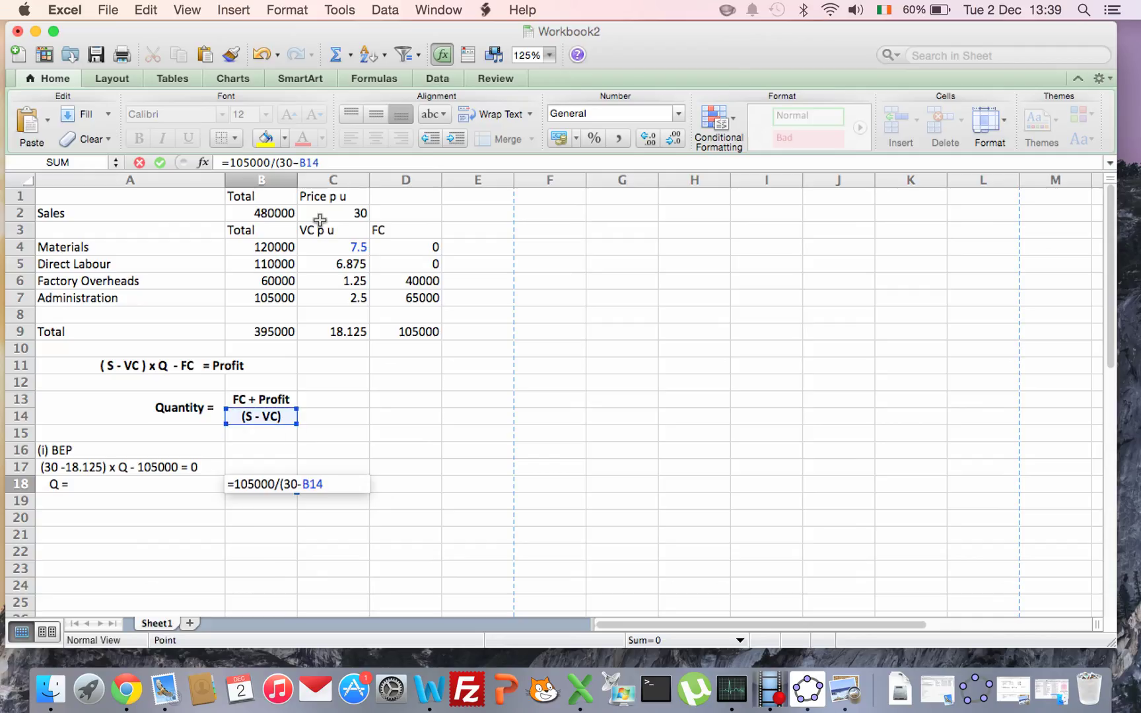
{"action": "key", "text": "Right"}
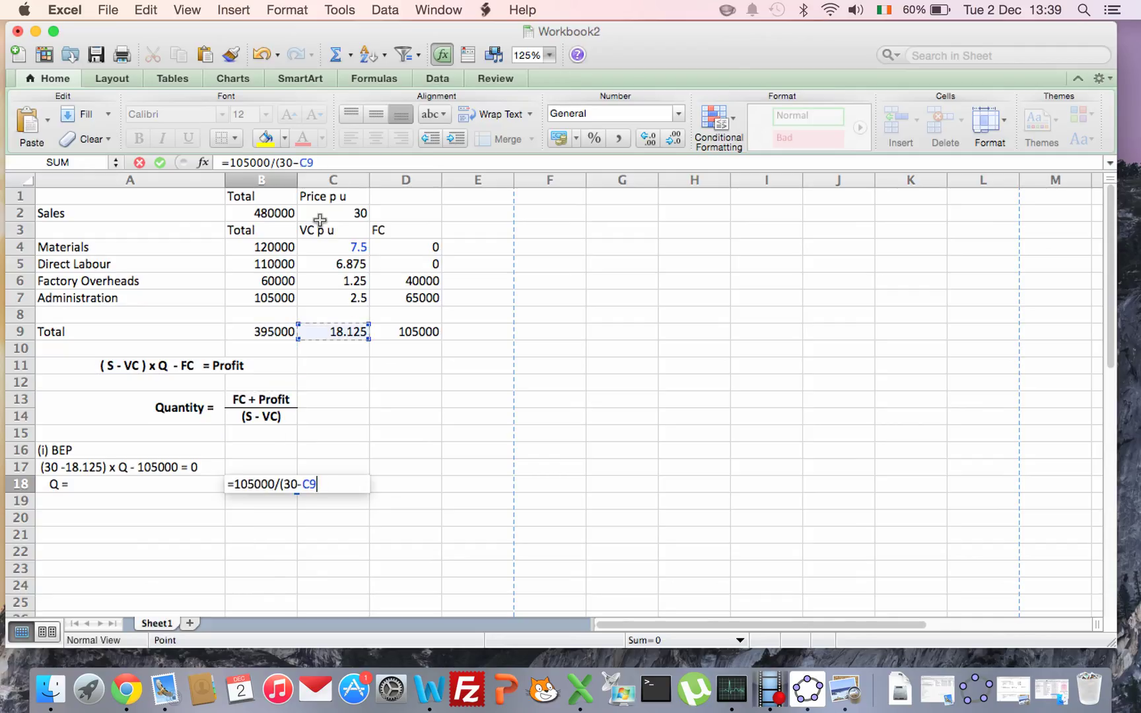
{"action": "type", "text": ")"}
{"action": "key", "text": "Return"}
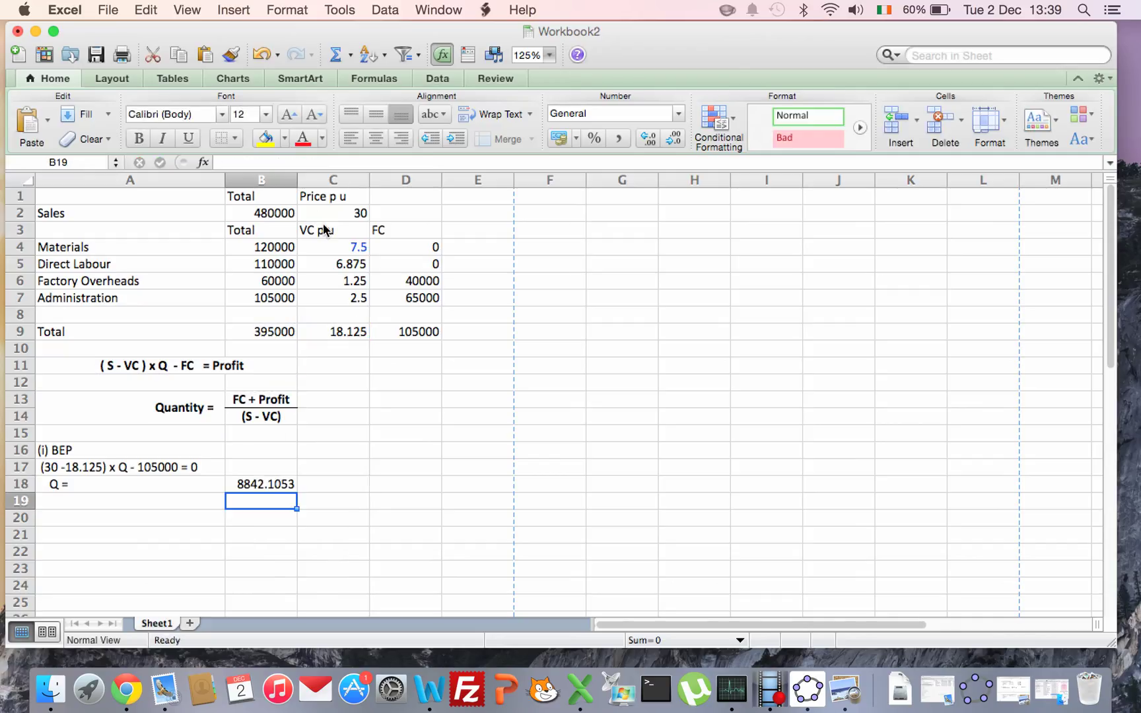
- Label the break-even quantity 'units' in C18
{"action": "key", "text": "Up"}
{"action": "key", "text": "Right"}
{"action": "type", "text": "un"}
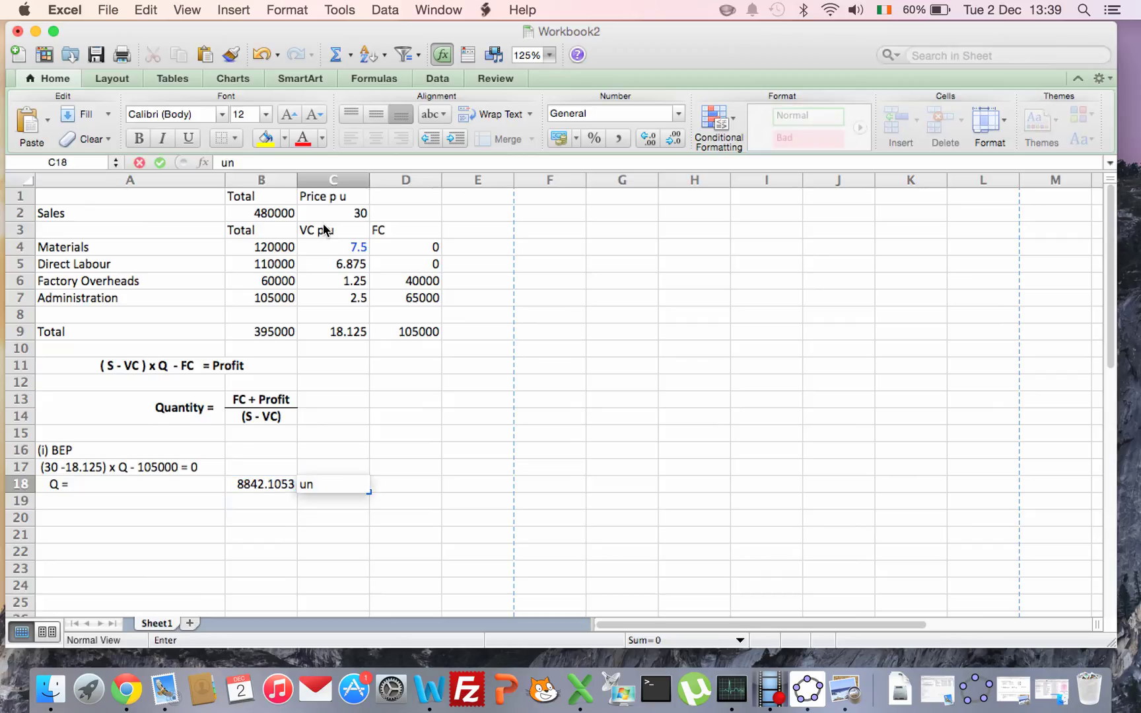
{"action": "type", "text": "its"}
{"action": "key", "text": "Return"}
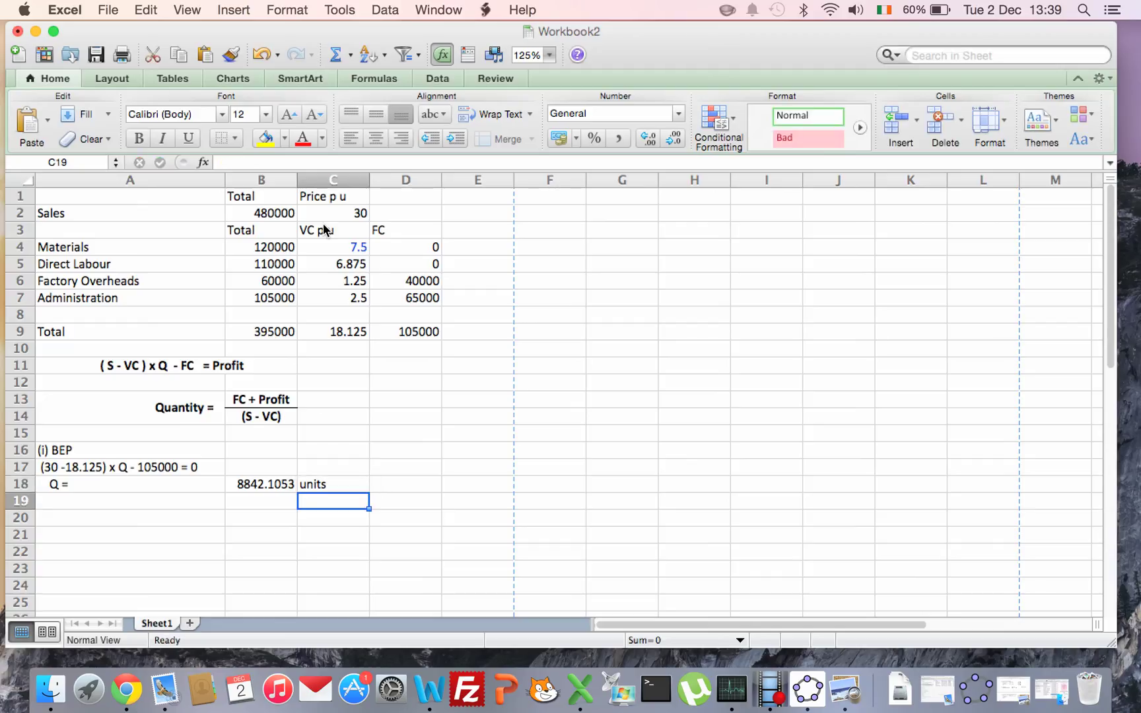
- Add a Sales Revenue row computing =30*B18, giving 265263.16 Euros
{"action": "type", "text": "Euros"}
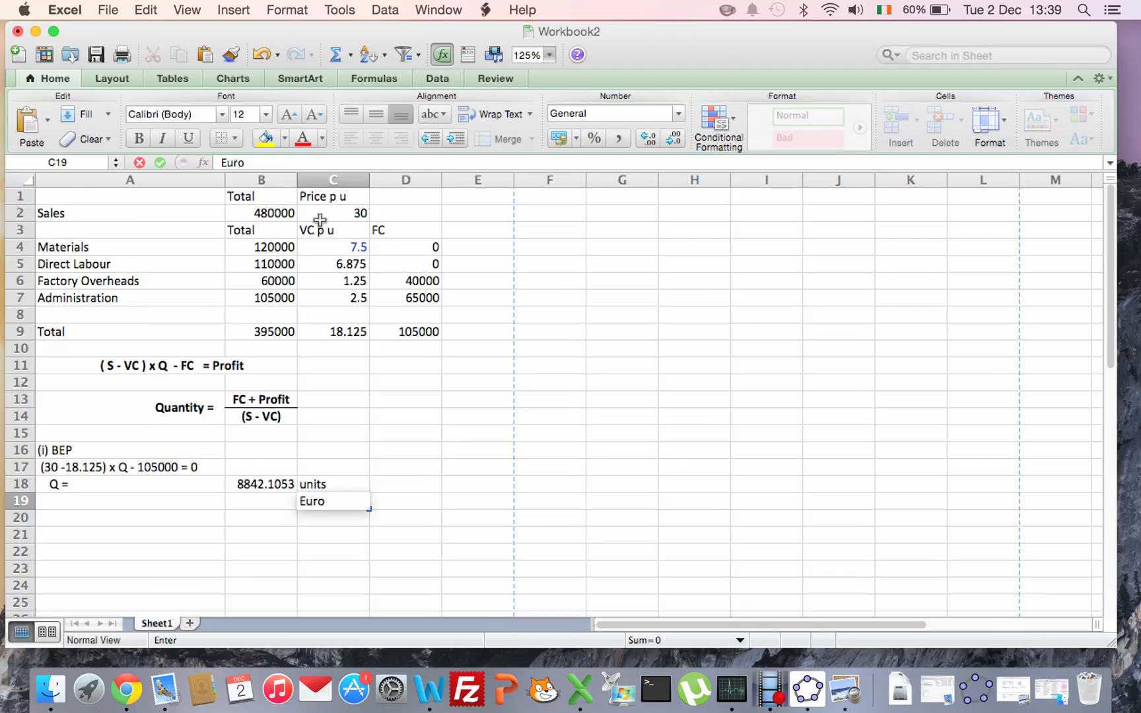
{"action": "key", "text": "Left"}
{"action": "key", "text": "Left"}
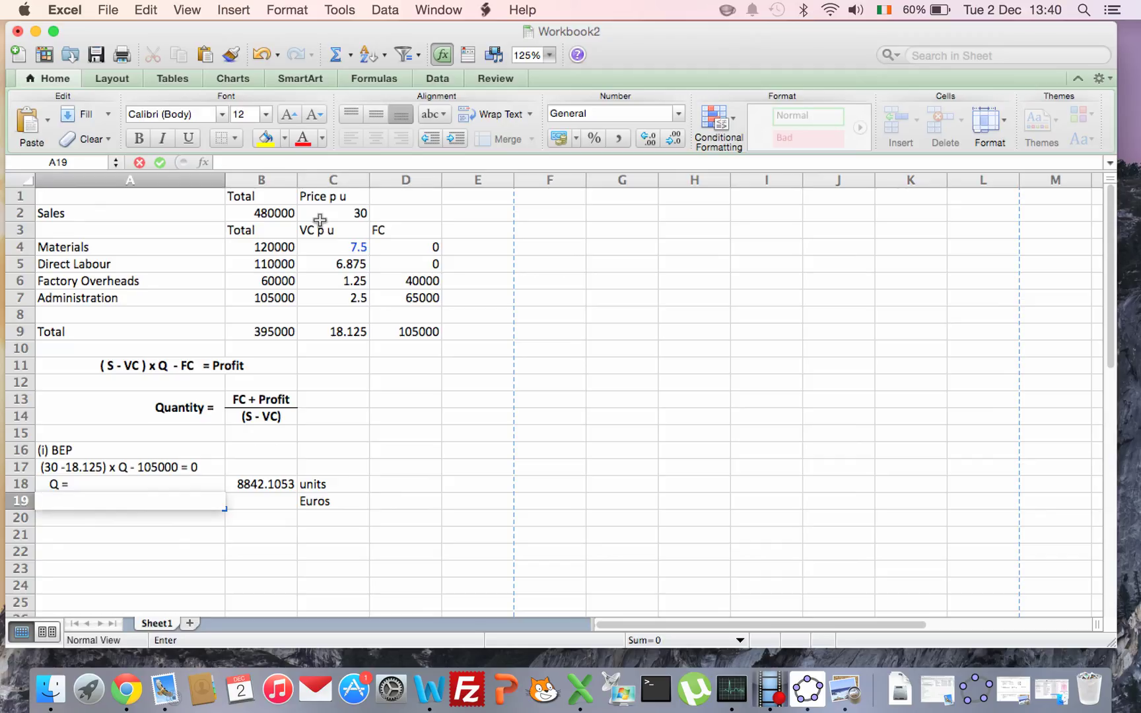
{"action": "type", "text": "Sales Revenu"}
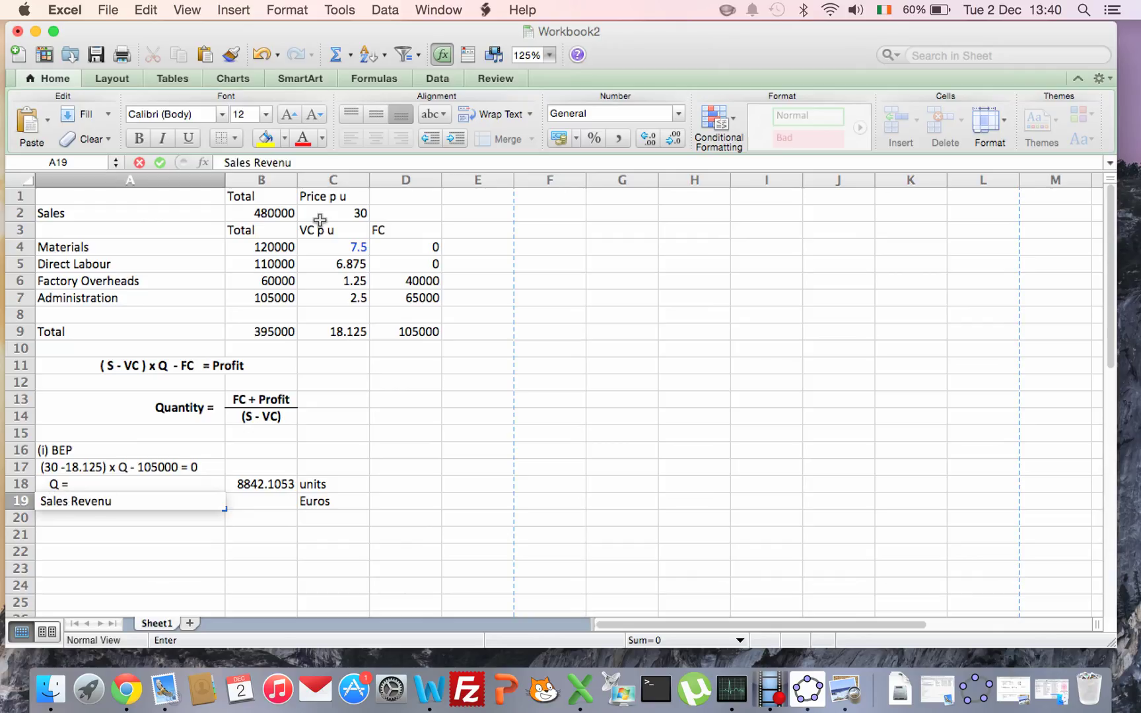
{"action": "type", "text": "e"}
{"action": "key", "text": "Tab"}
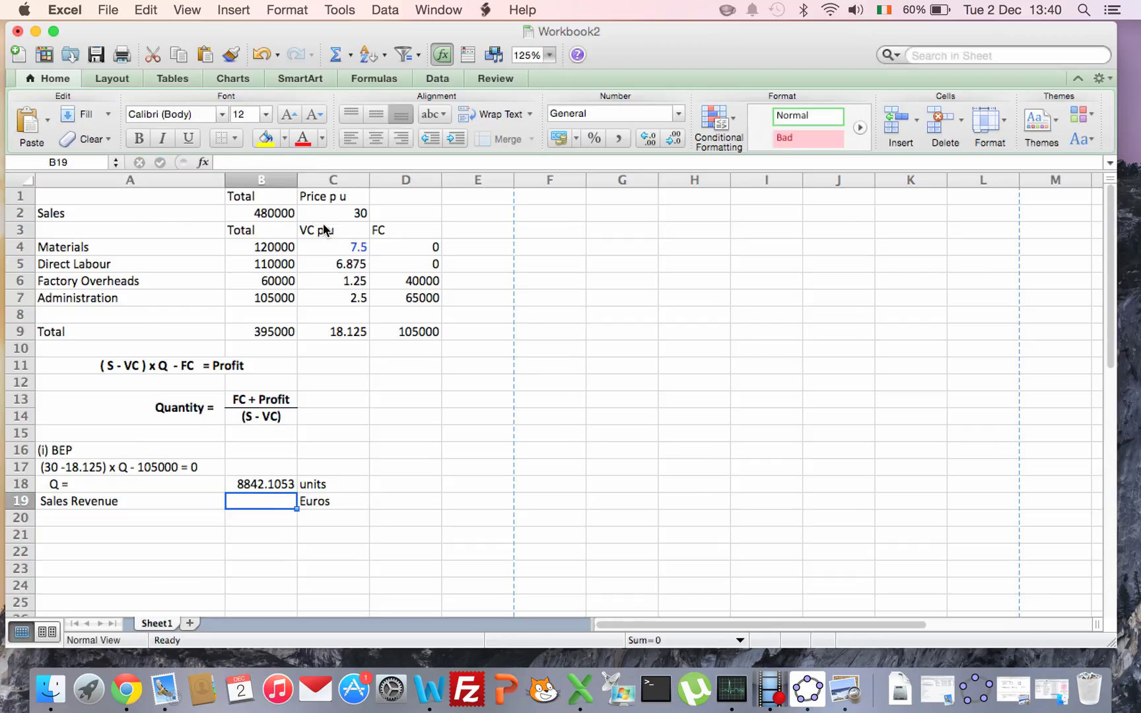
{"action": "type", "text": "=30"}
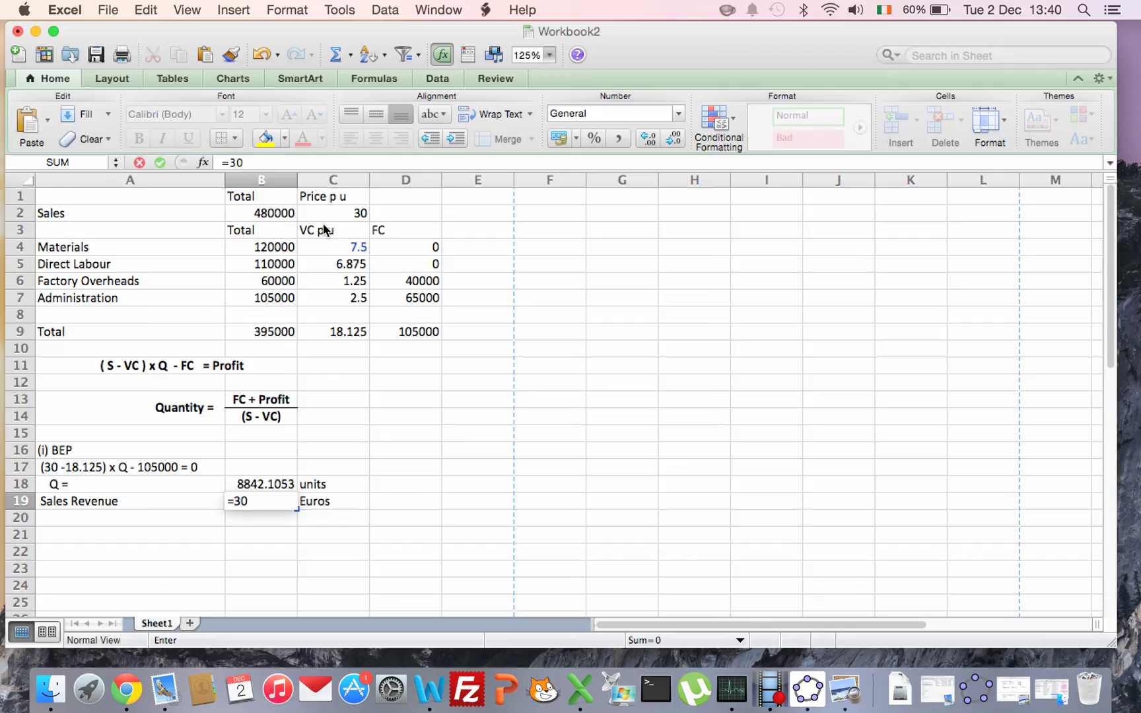
{"action": "type", "text": "*"}
{"action": "key", "text": "Up"}
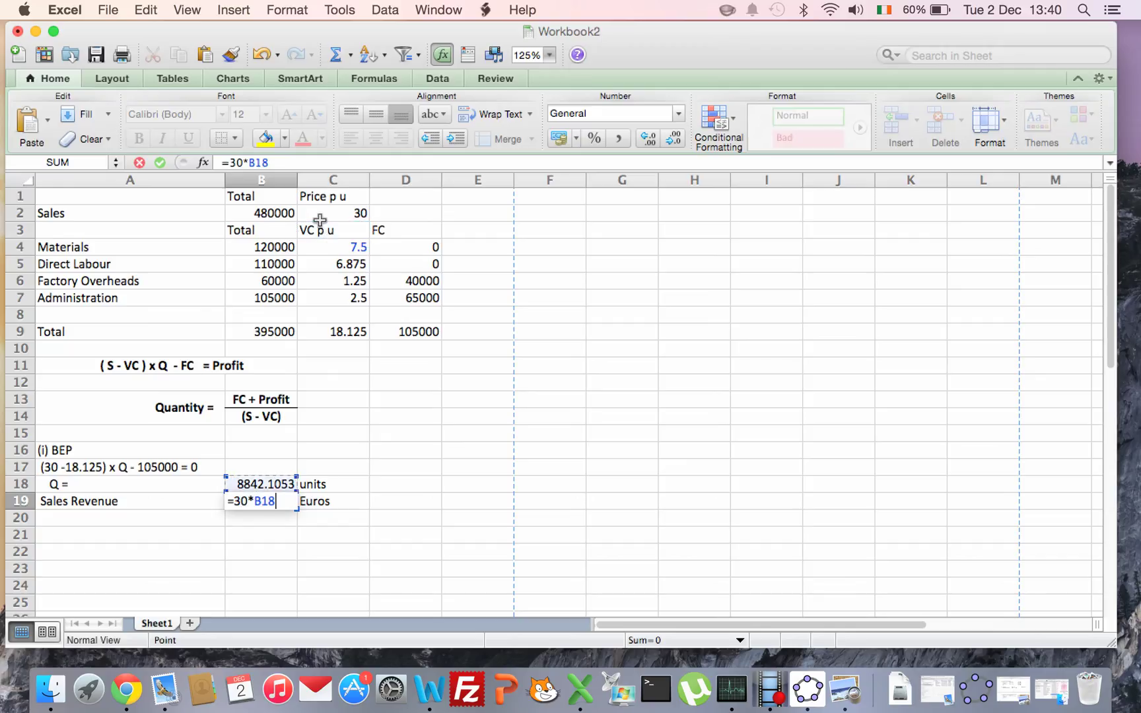
{"action": "key", "text": "Return"}
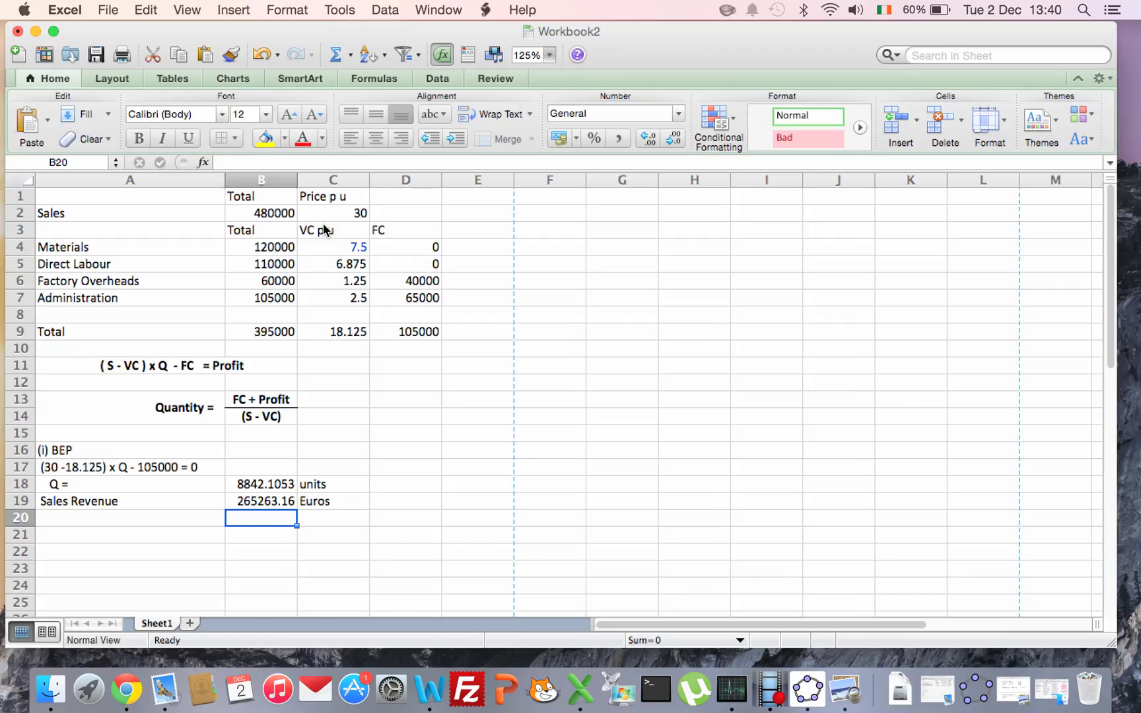
{"action": "key", "text": "Down"}
{"action": "key", "text": "Left"}
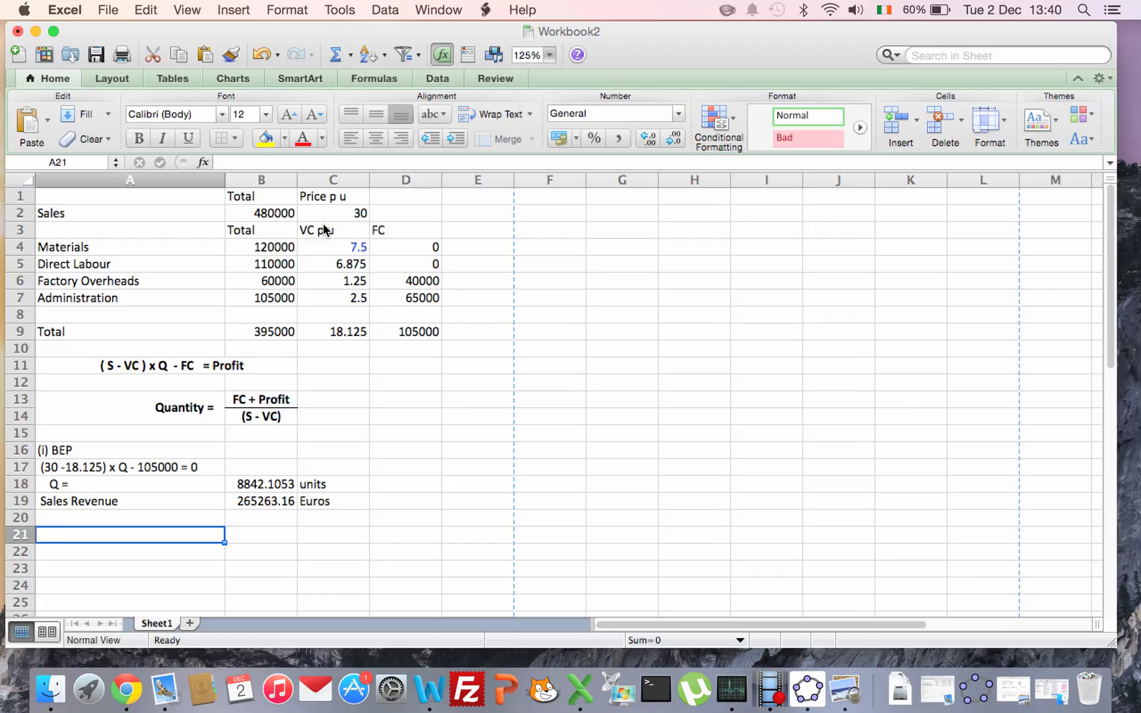
- Add a Margin of Safety row computing =16000-B18, giving 7157.8947 units
{"action": "type", "text": "Mar"}
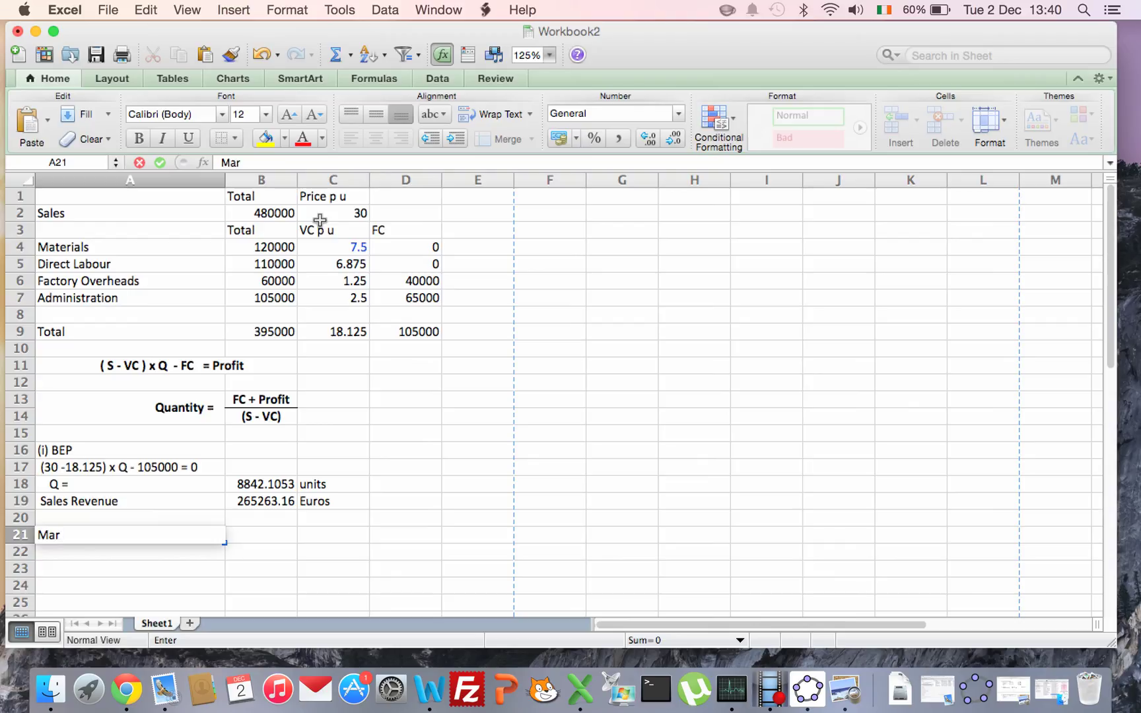
{"action": "type", "text": "gin of Safety"}
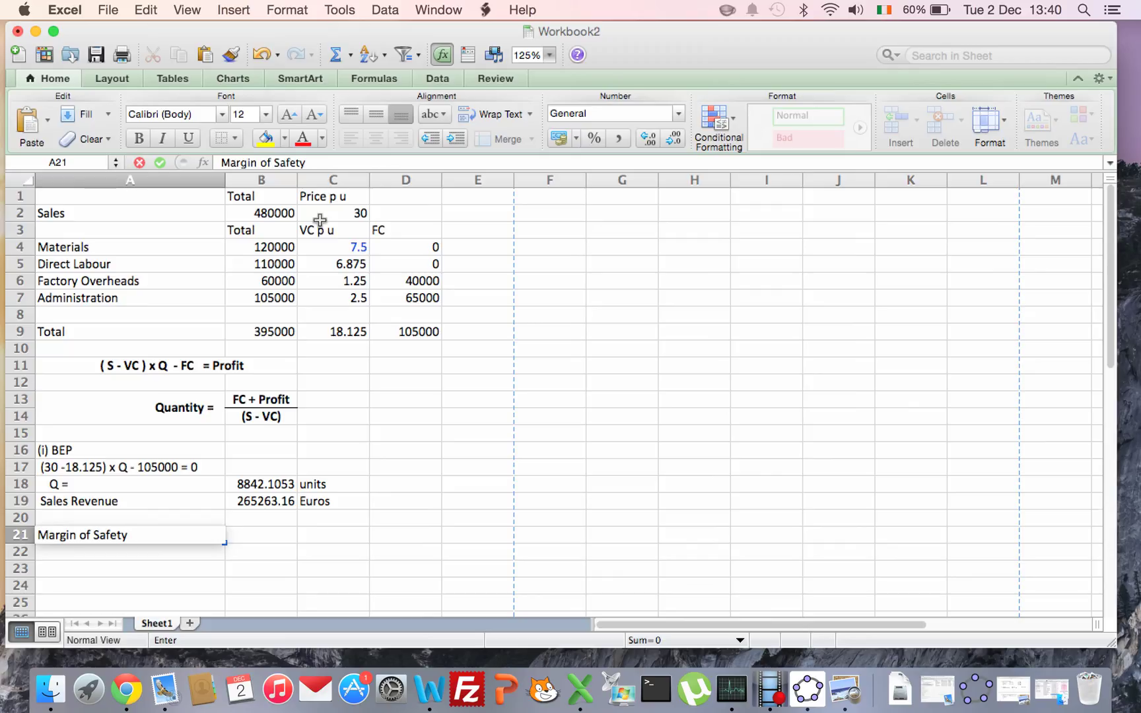
{"action": "key", "text": "Tab"}
{"action": "type", "text": "=16000"}
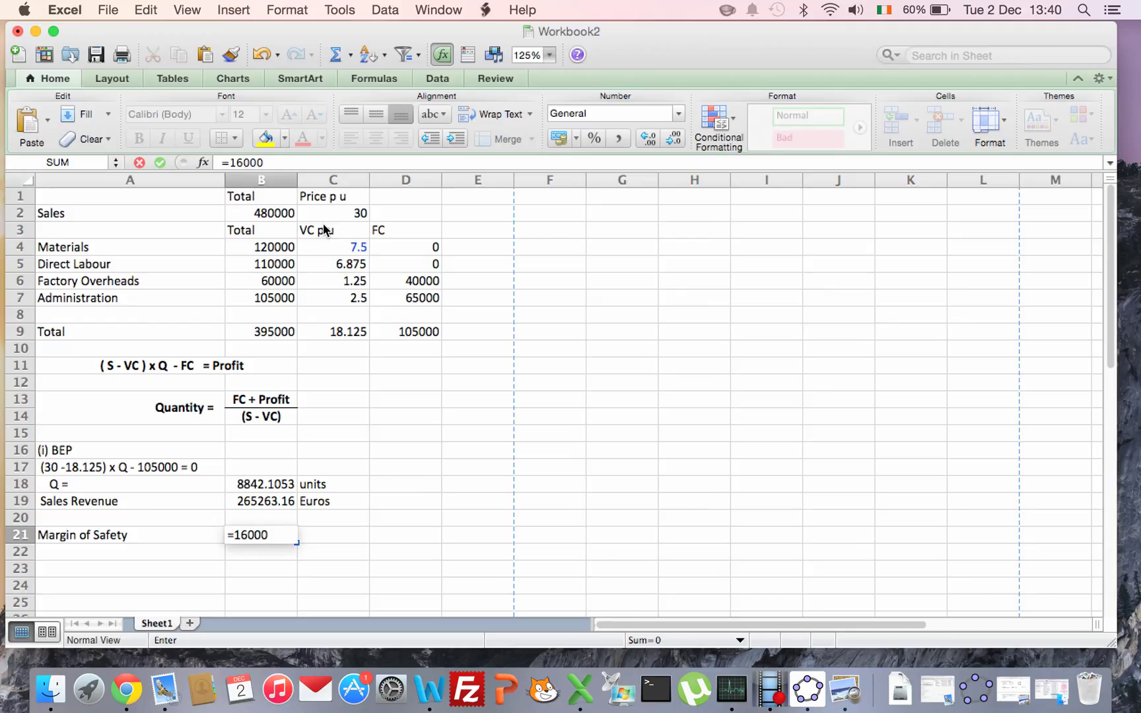
{"action": "type", "text": "-"}
{"action": "key", "text": "Up"}
{"action": "key", "text": "Up"}
{"action": "key", "text": "Up"}
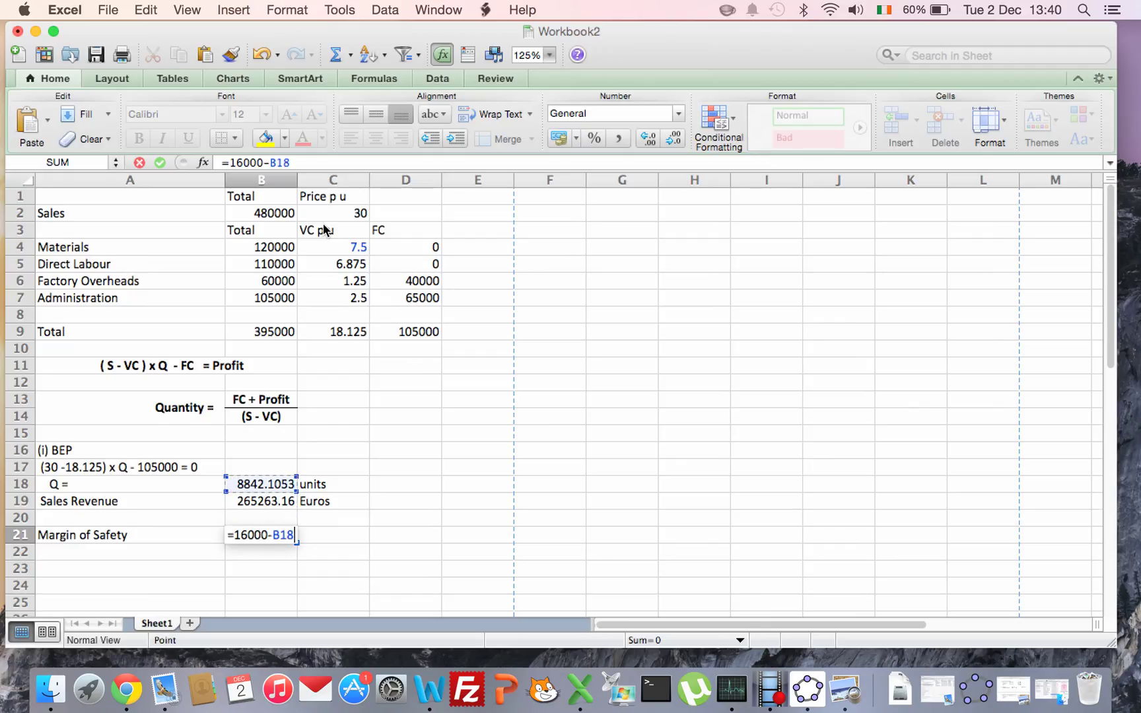
{"action": "key", "text": "Return"}
{"action": "key", "text": "Up"}
{"action": "key", "text": "Right"}
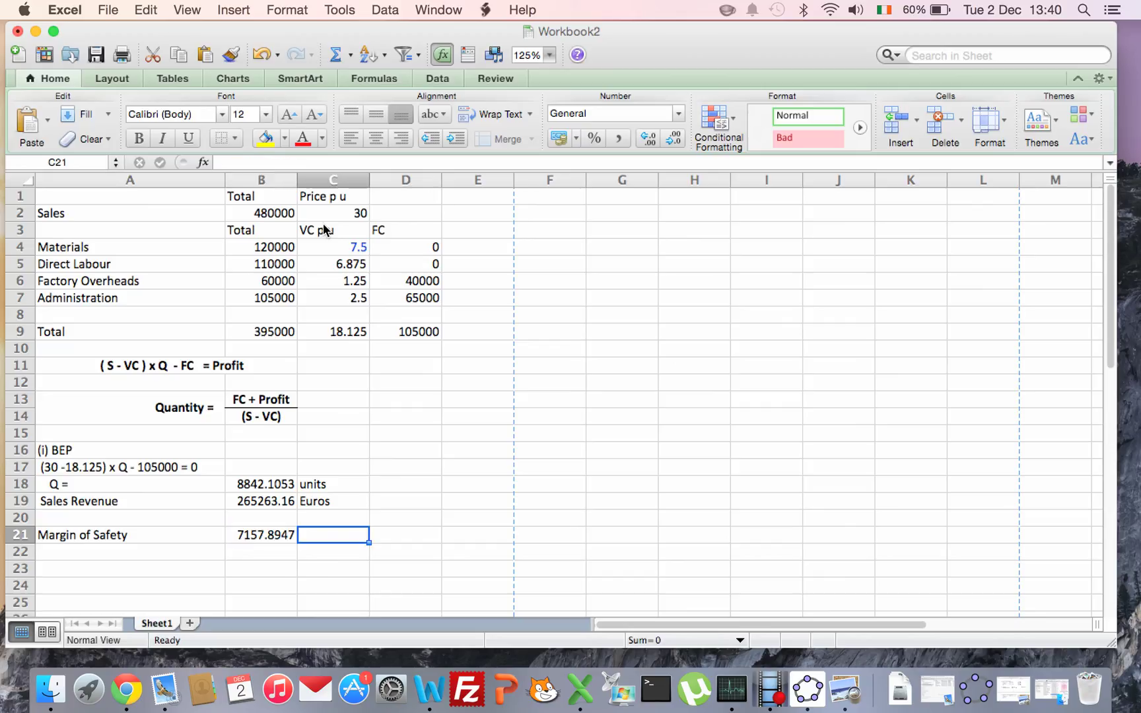
{"action": "type", "text": "units"}
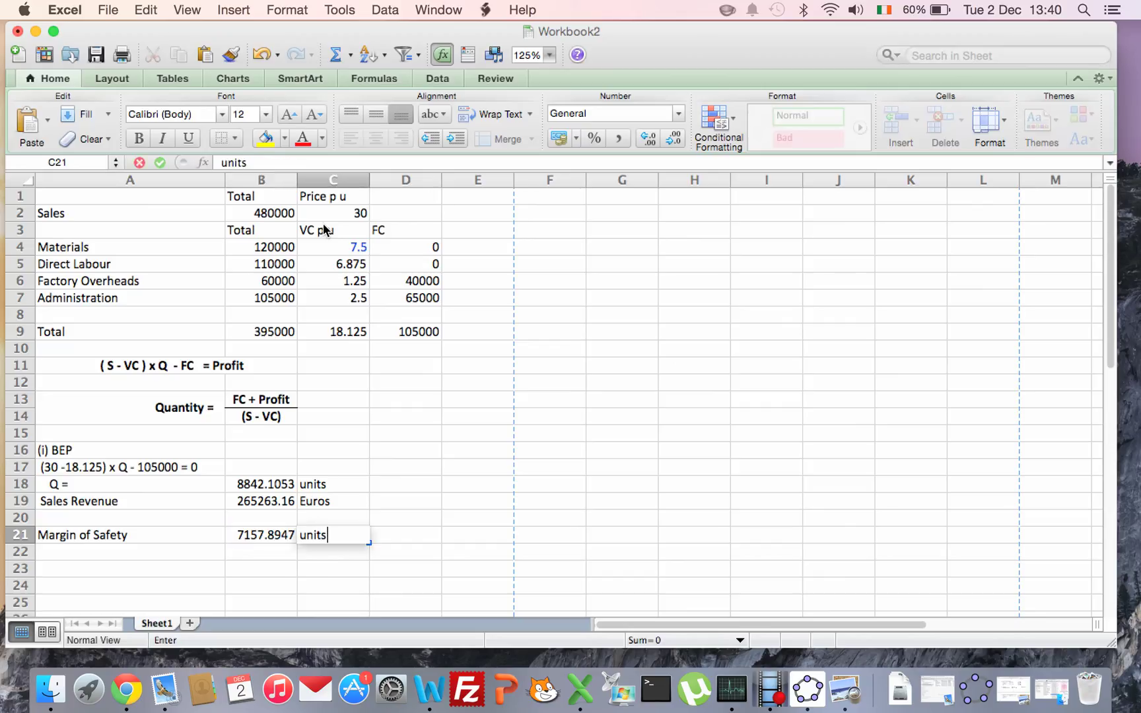
{"action": "key", "text": "Return"}
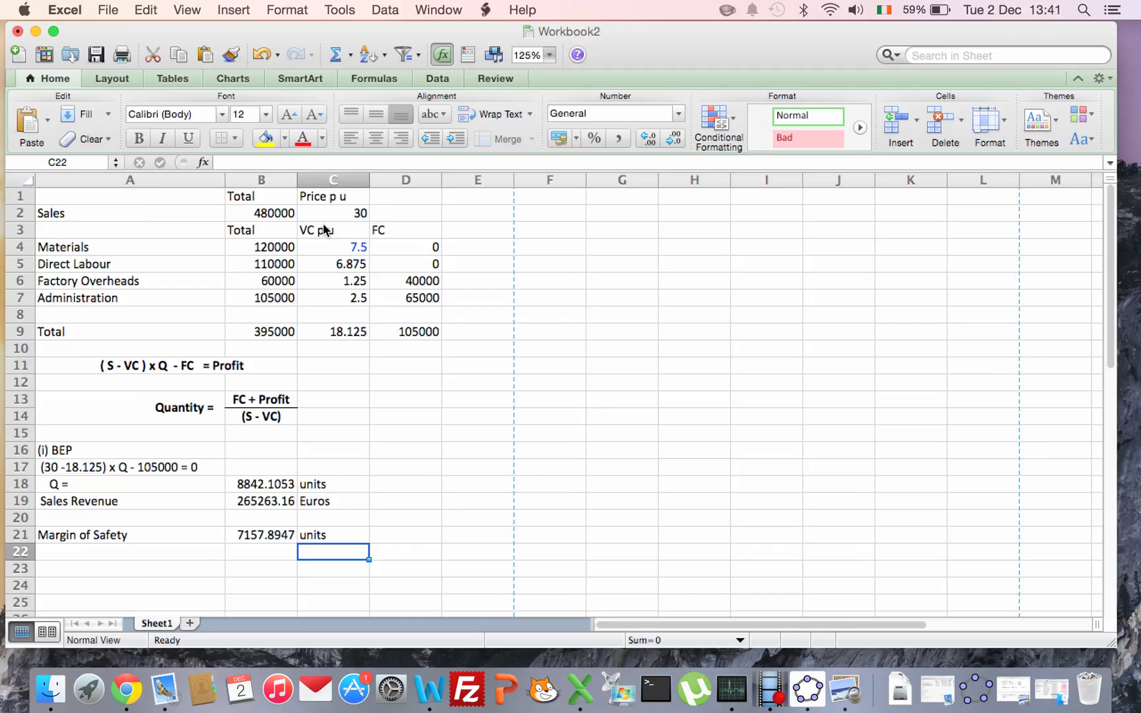
{"action": "key", "text": "Down"}
{"action": "key", "text": "Left"}
{"action": "key", "text": "Left"}
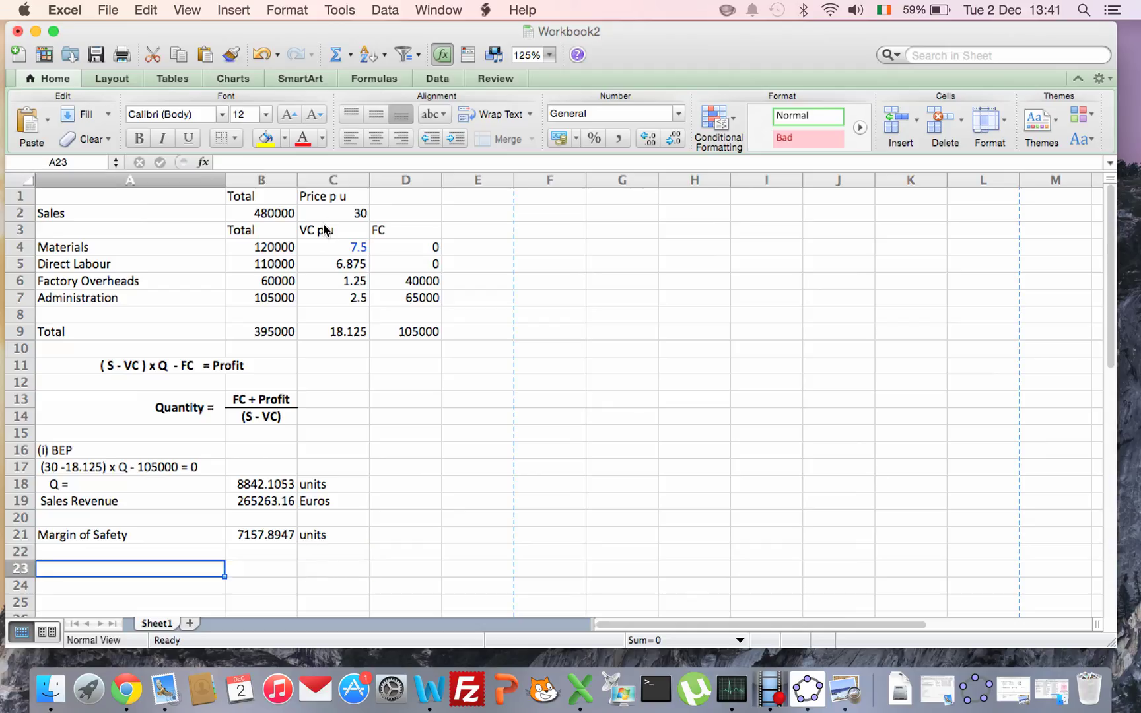
- Head the next part '(iii)' in A23
{"action": "type", "text": "(ii)"}
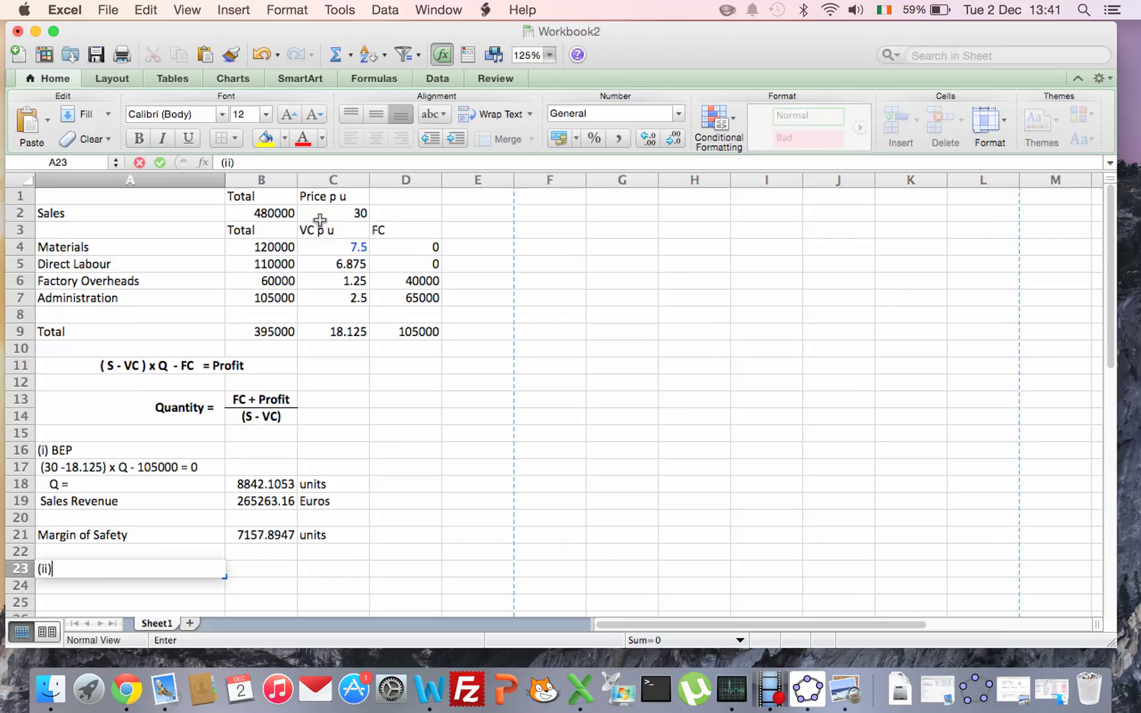
{"action": "key", "text": "BackSpace"}
{"action": "type", "text": "i)"}
{"action": "key", "text": "Return"}
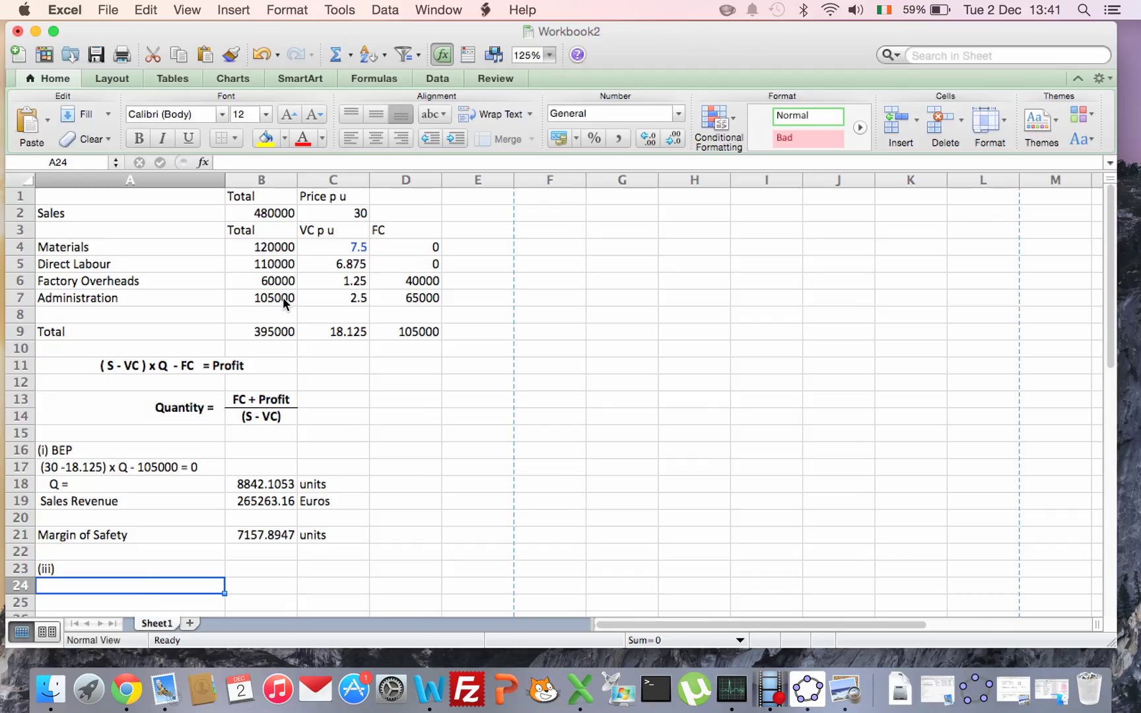
- Write '(28.5 - 18.125) x 19000 - 110000 = Profit' in A24
{"action": "type", "text": "("}
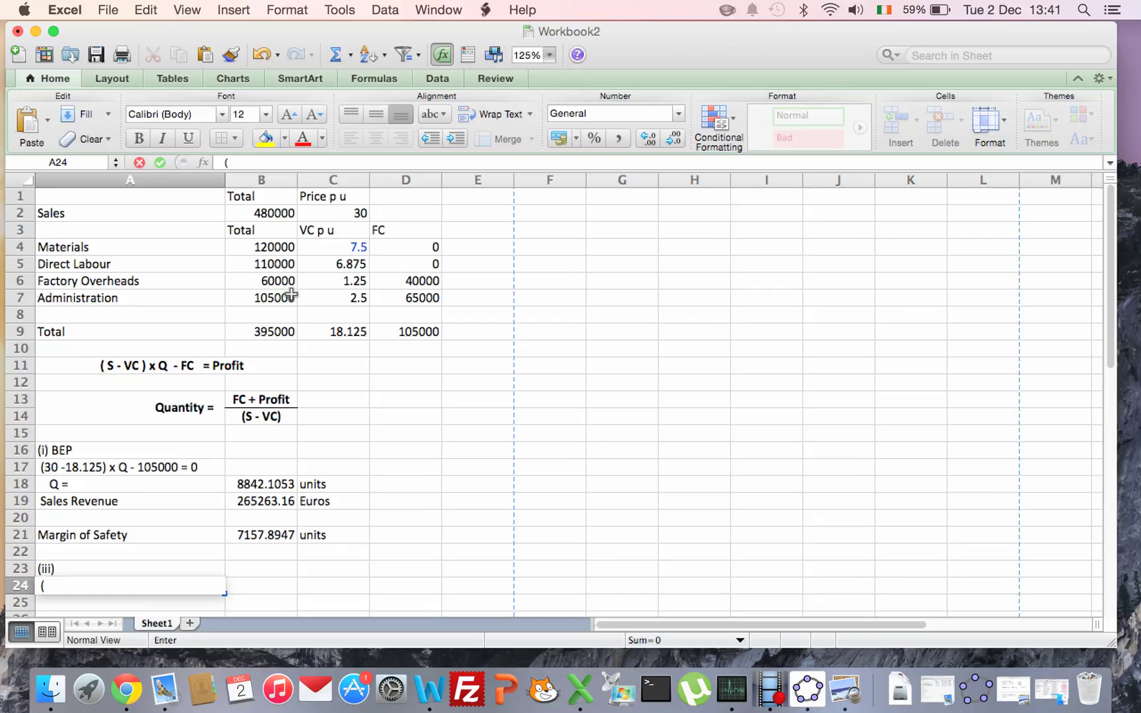
{"action": "type", "text": "28.5"}
{"action": "type", "text": "- 18.125)"}
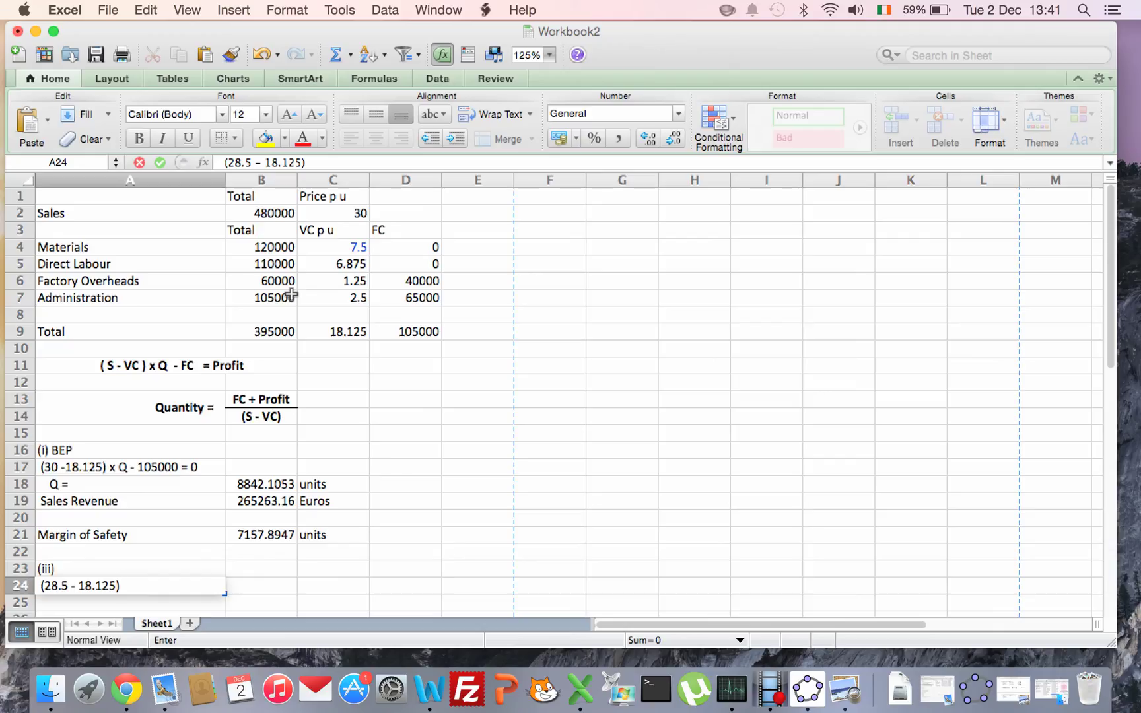
{"action": "type", "text": " x 19000 -"}
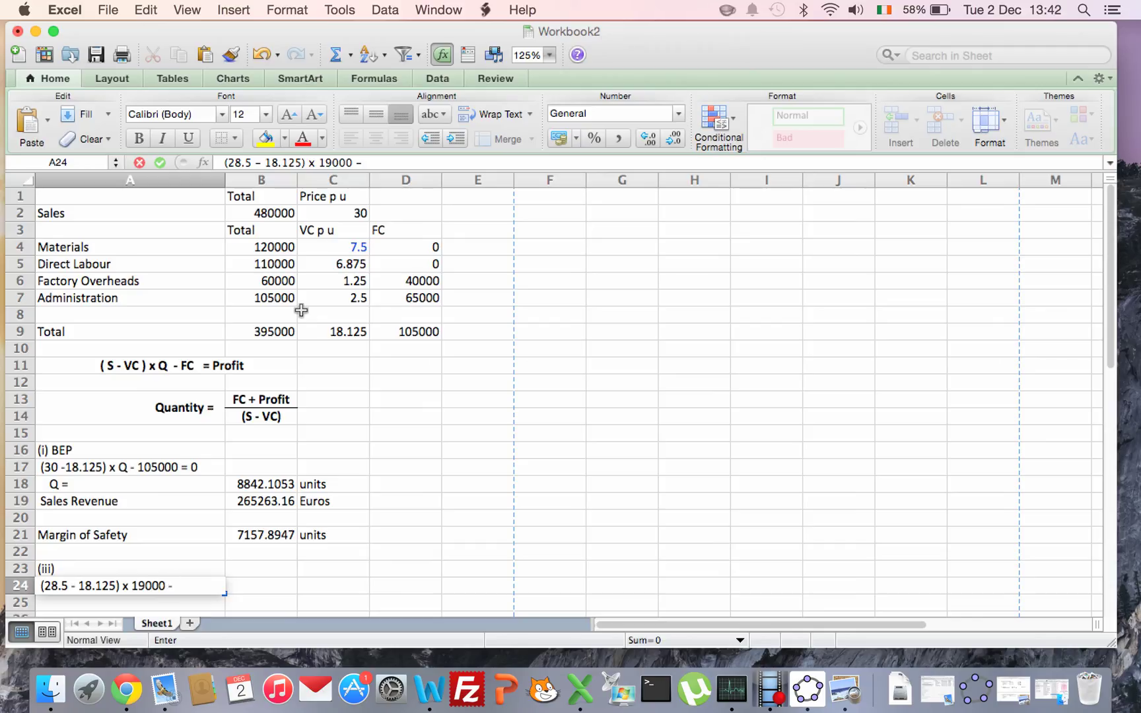
{"action": "type", "text": "110000 = "}
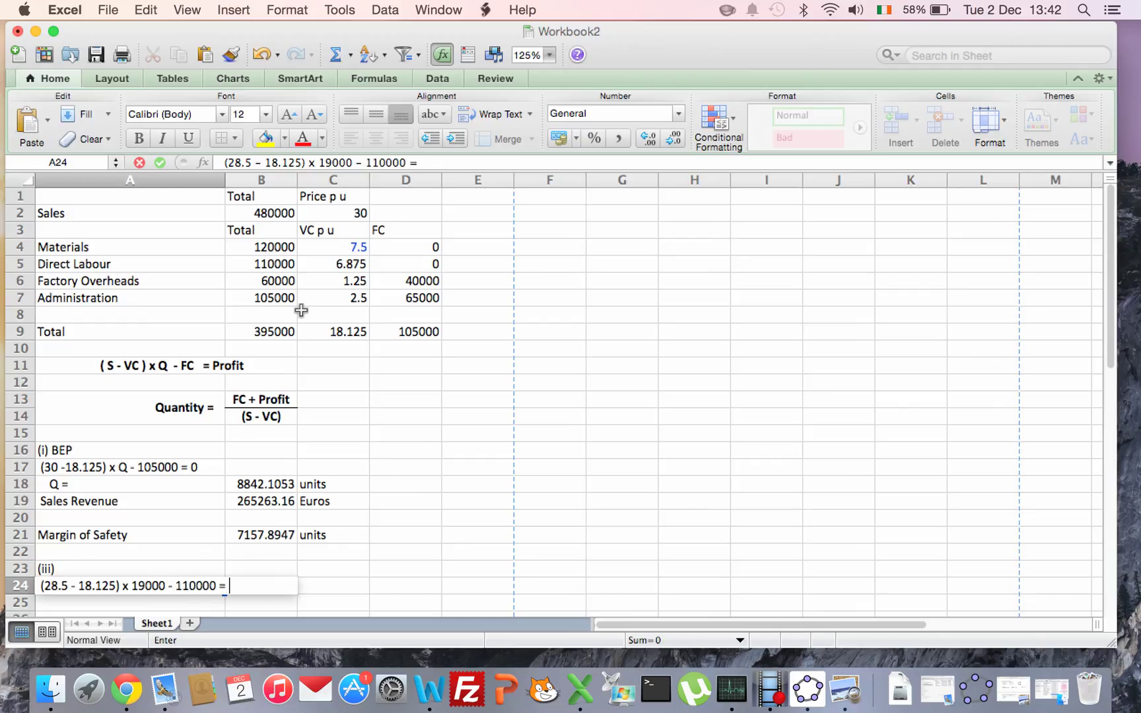
{"action": "type", "text": "Profit"}
{"action": "key", "text": "Return"}
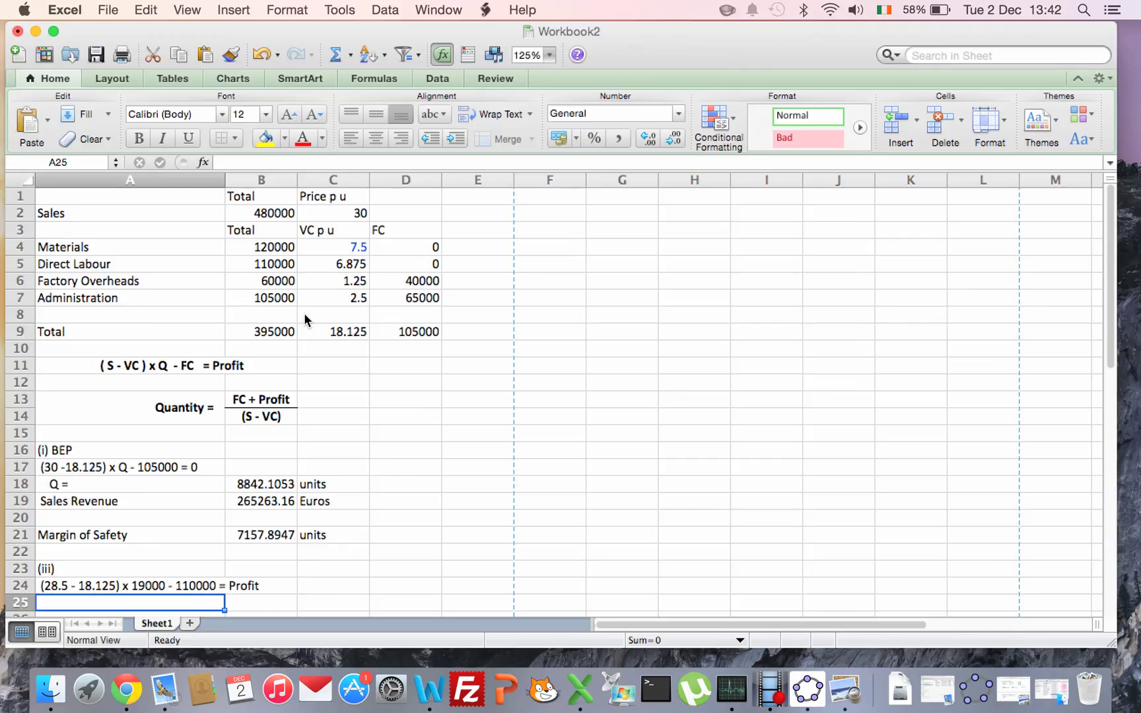
{"action": "type", "text": "="}
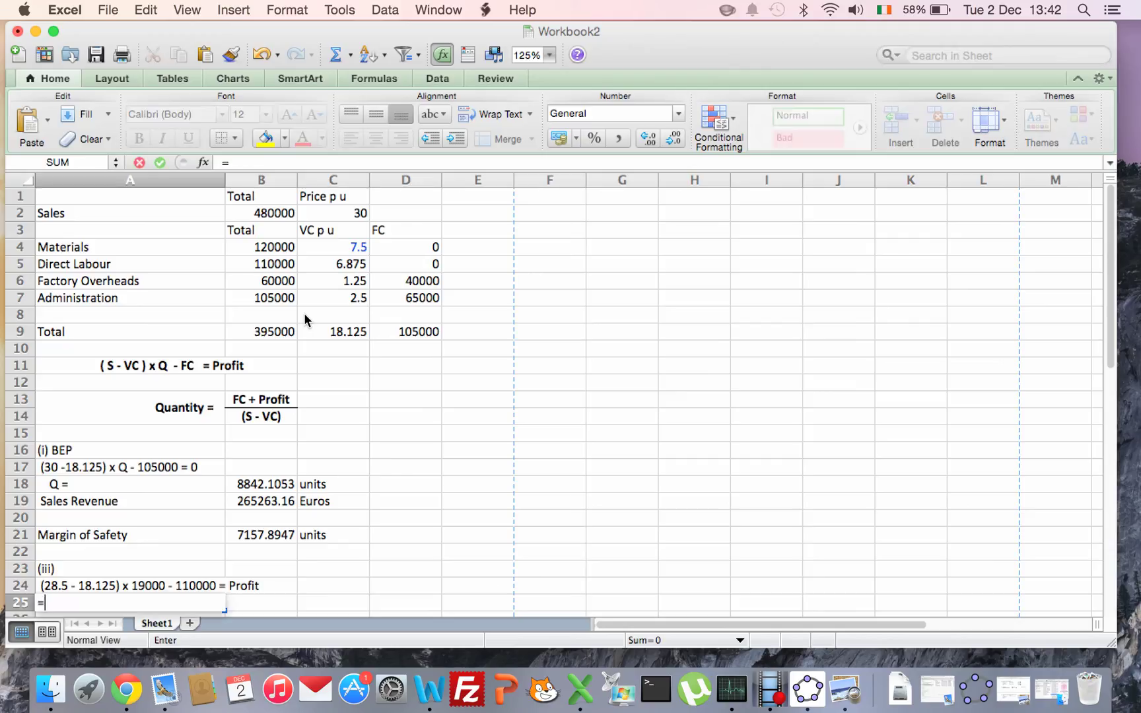
{"action": "type", "text": "2"}
- Compute the contribution in A25 as =(28.5-C9)*19000, giving 197125
{"action": "key", "text": "BackSpace"}
{"action": "left_click", "coordinate": [304, 313]}
{"action": "type", "text": "(28.5-"}
{"action": "key", "text": "Up"}
{"action": "key", "text": "Up"}
{"action": "key", "text": "Up"}
{"action": "key", "text": "Up"}
{"action": "key", "text": "Up"}
{"action": "key", "text": "Up"}
{"action": "key", "text": "Up"}
{"action": "key", "text": "Up"}
{"action": "key", "text": "Up"}
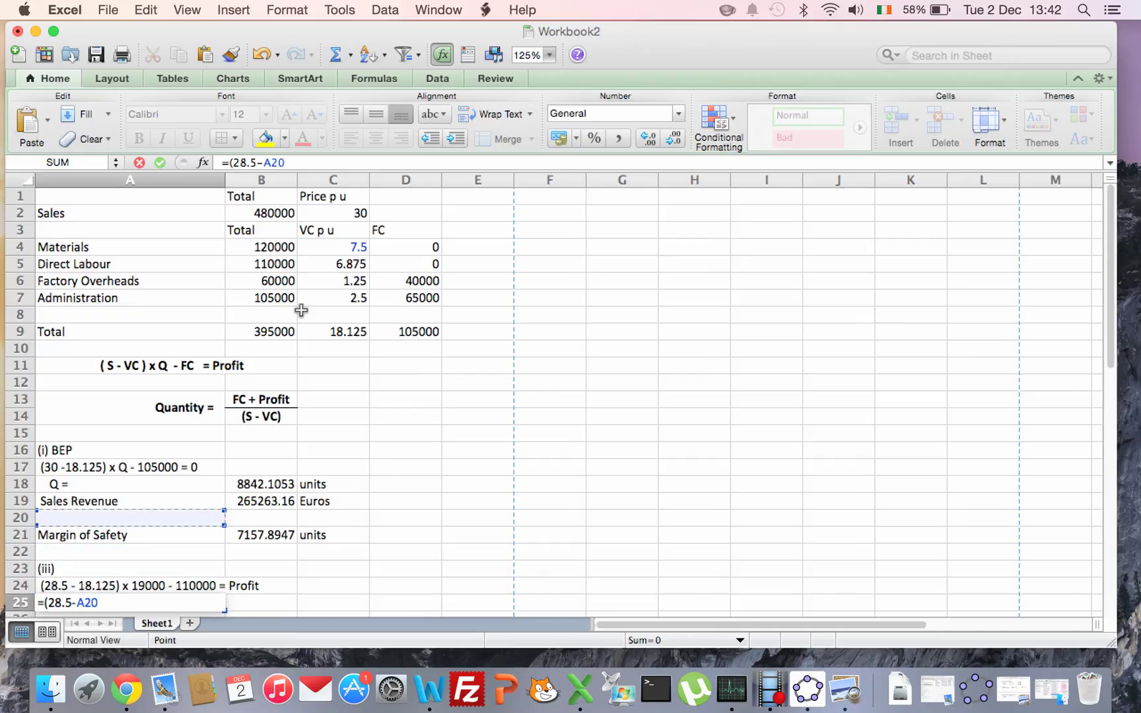
{"action": "key", "text": "Up"}
{"action": "key", "text": "Up"}
{"action": "key", "text": "Up"}
{"action": "key", "text": "Up"}
{"action": "key", "text": "Up"}
{"action": "key", "text": "Up"}
{"action": "key", "text": "Up"}
{"action": "key", "text": "Right"}
{"action": "key", "text": "Right"}
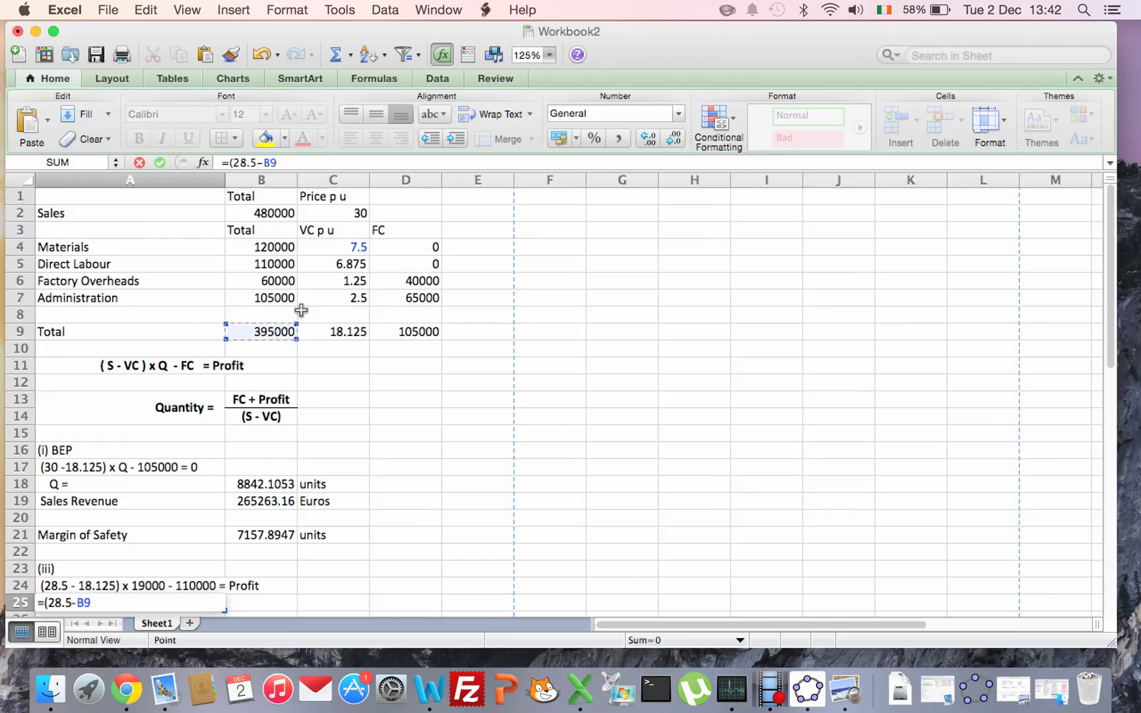
{"action": "type", "text": ")"}
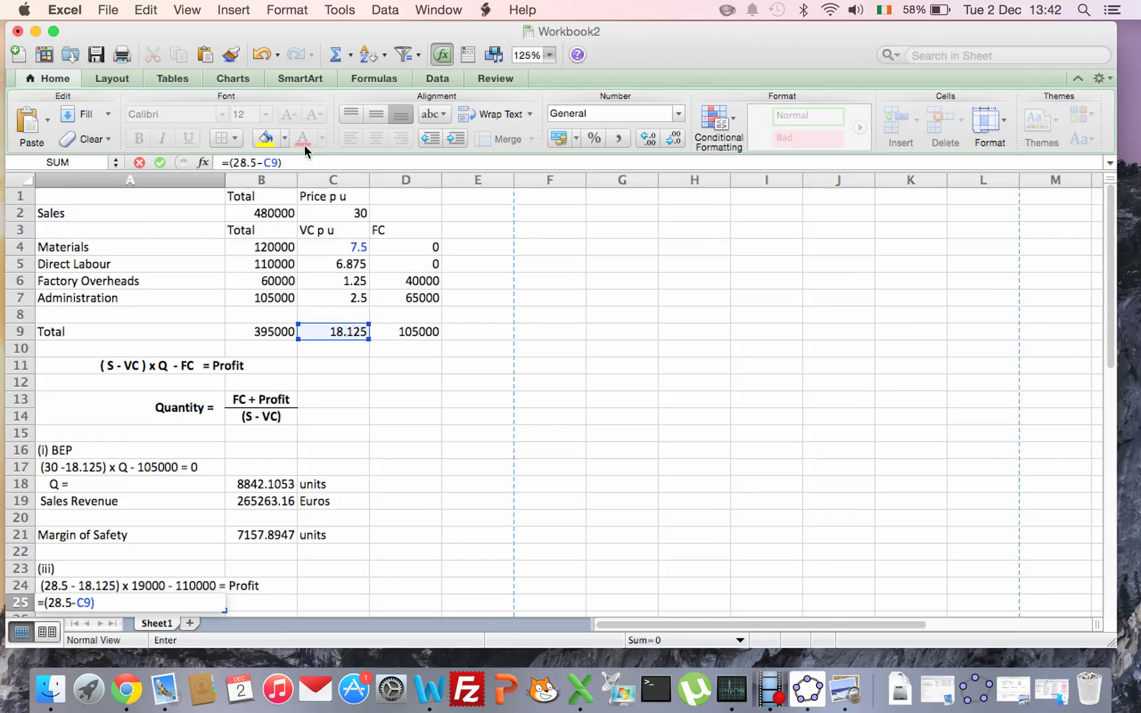
{"action": "type", "text": "*19000"}
{"action": "key", "text": "Return"}
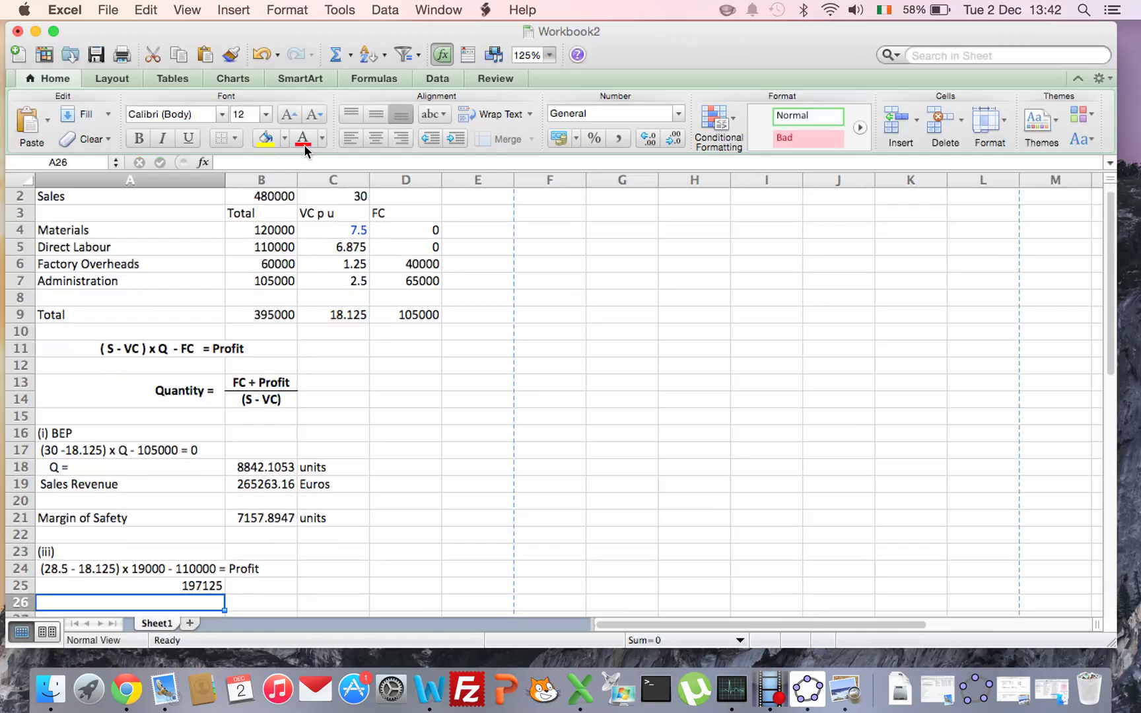
- Label the 197125 result 'Contribution' in B25
{"action": "key", "text": "Up"}
{"action": "key", "text": "Right"}
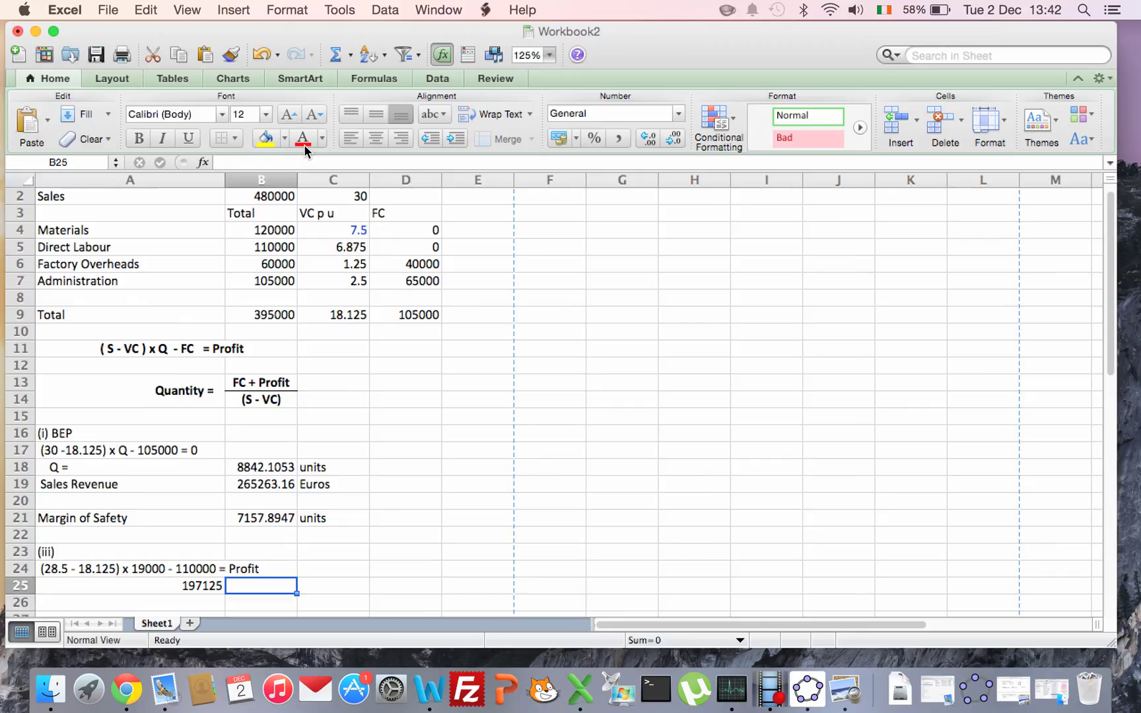
{"action": "type", "text": "Euros"}
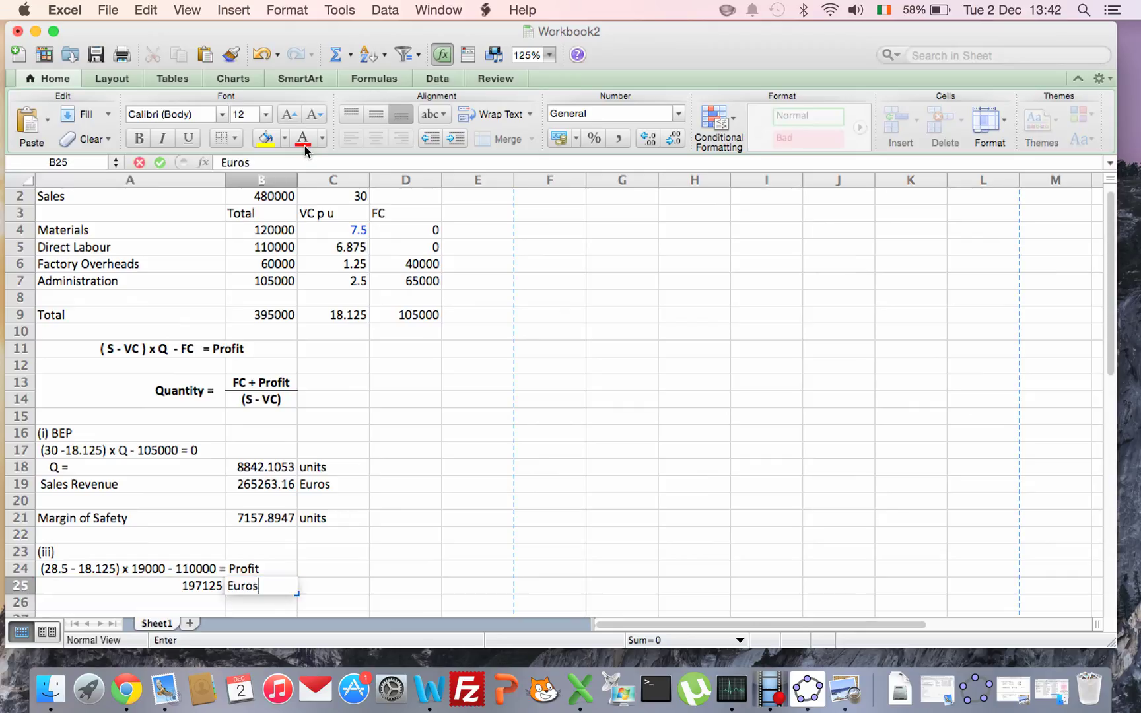
{"action": "key", "text": "Return"}
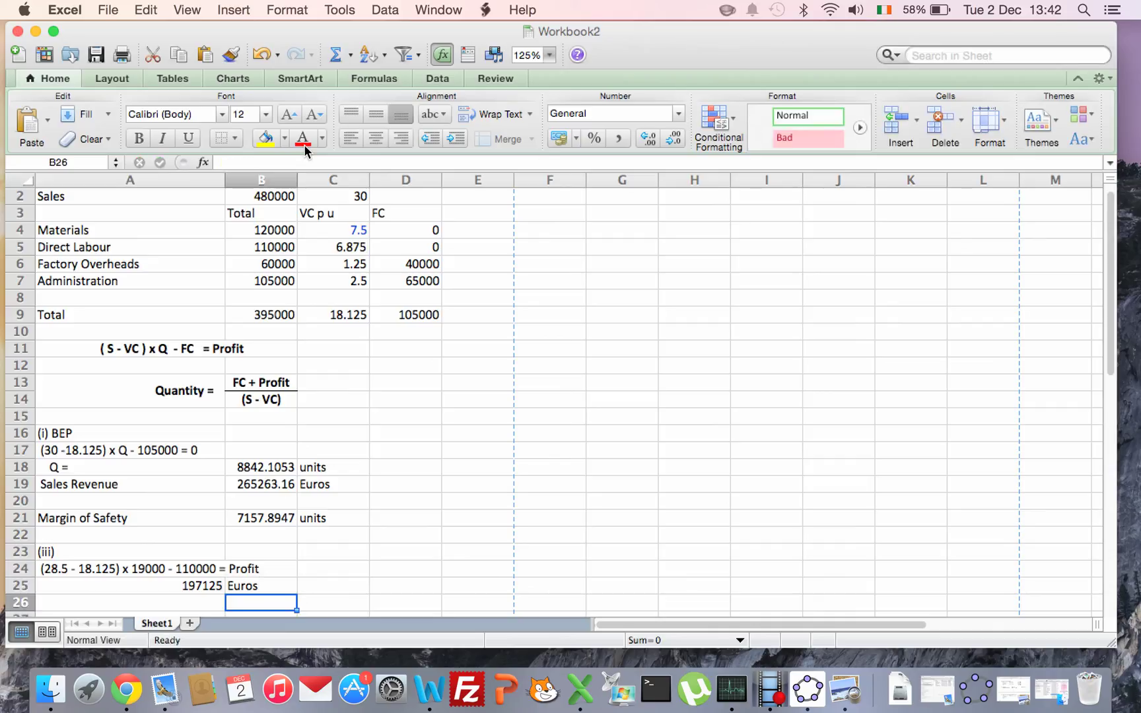
{"action": "key", "text": "Up"}
{"action": "type", "text": "C"}
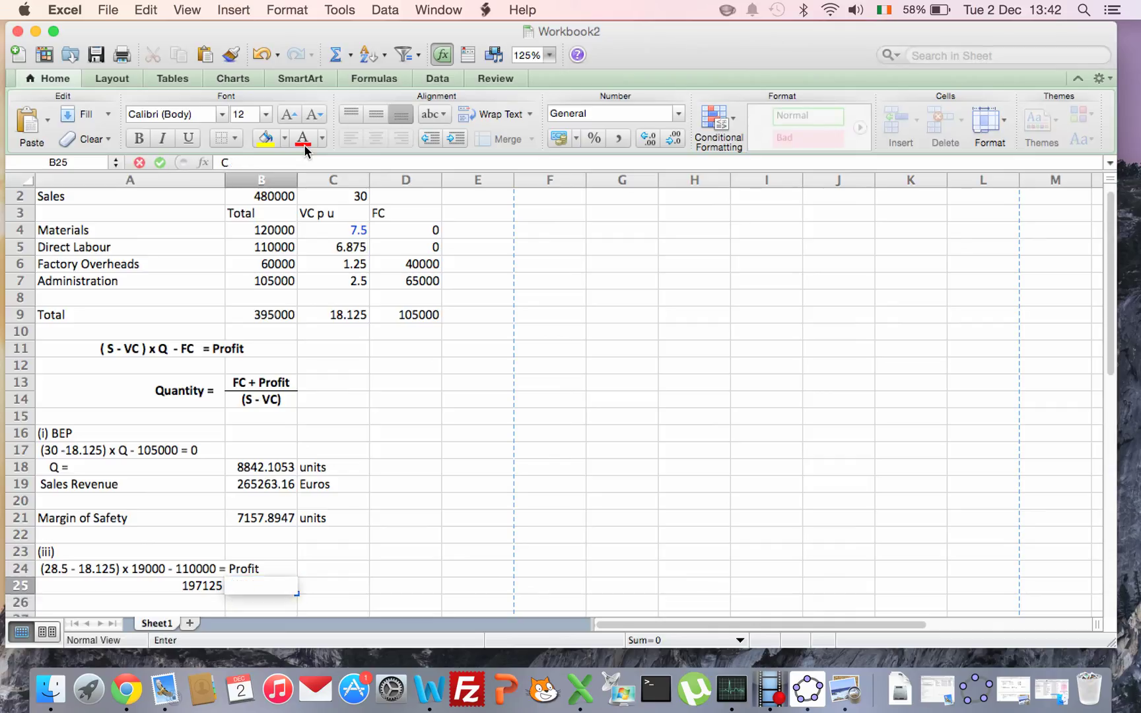
{"action": "type", "text": "ontribution"}
{"action": "key", "text": "ctrl+Return"}
- Enter fixed cost 110000 in A26 labelled 'FC'
{"action": "key", "text": "Return"}
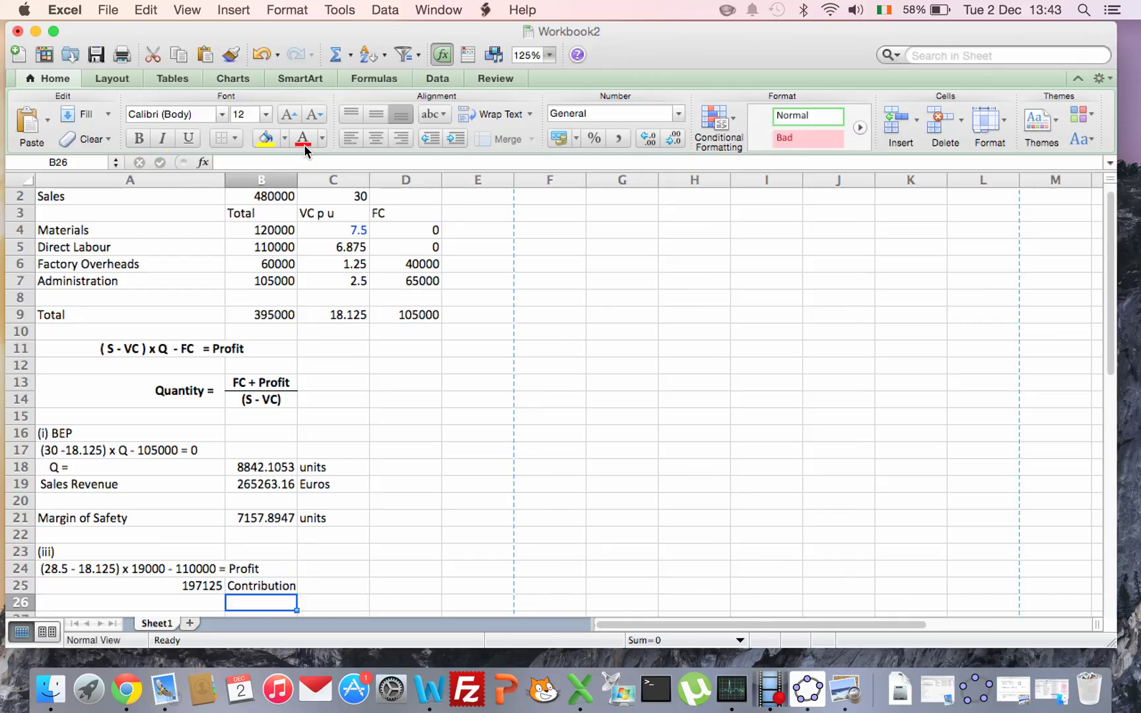
{"action": "type", "text": "FC"}
{"action": "key", "text": "Left"}
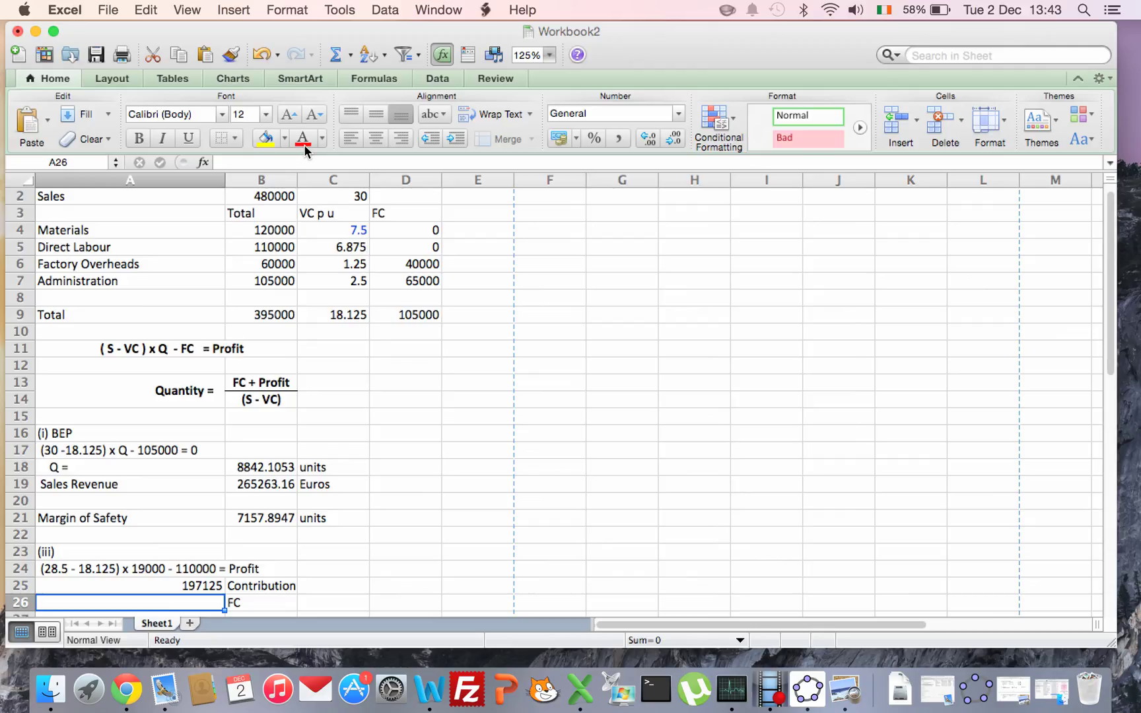
{"action": "type", "text": "110000"}
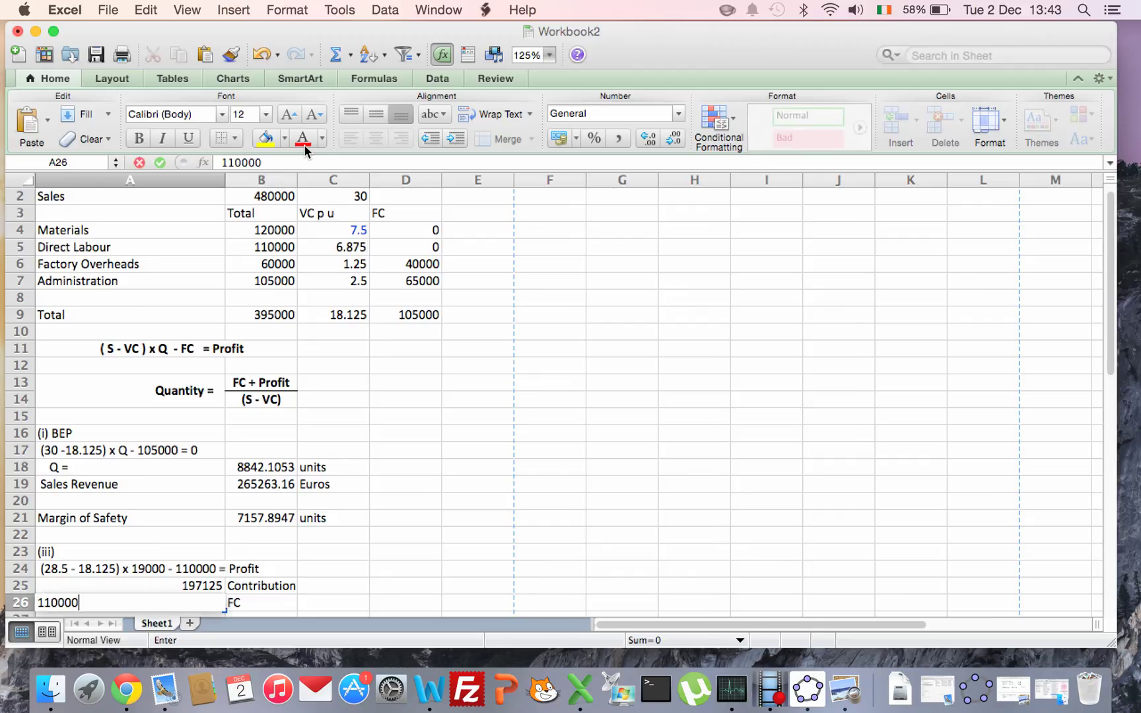
{"action": "key", "text": "Return"}
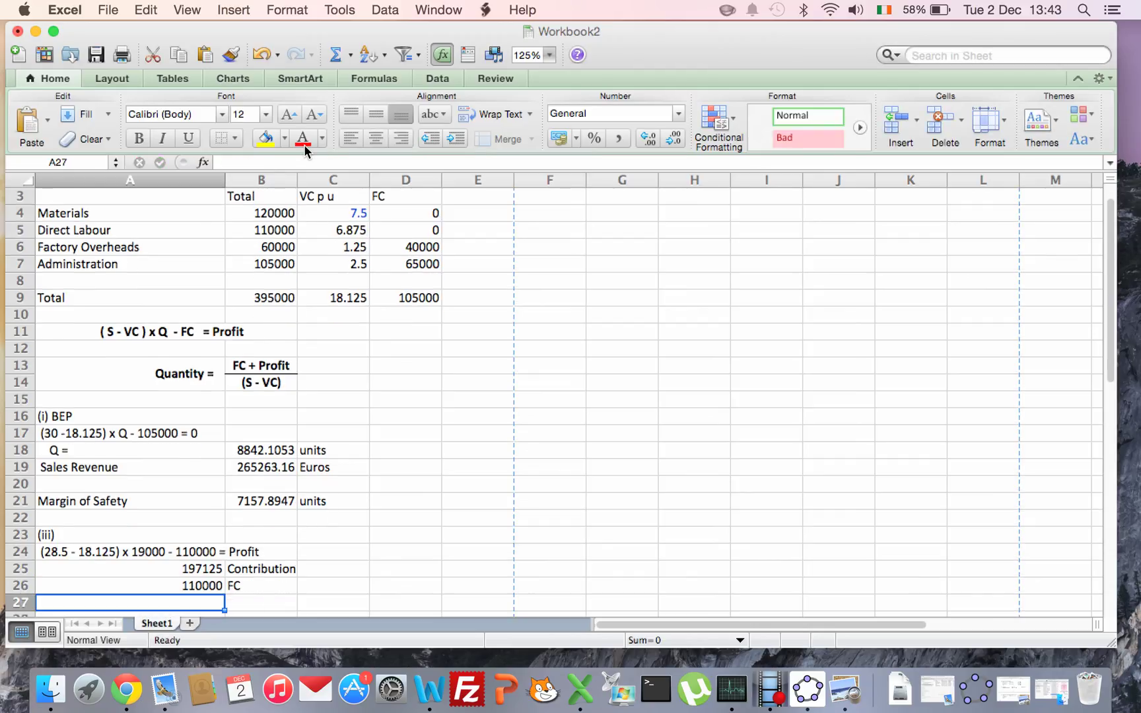
- Compute profit in A27 as =A25-A26, giving 87125, labelled 'Profit'
{"action": "key", "text": "Right"}
{"action": "type", "text": "Pro"}
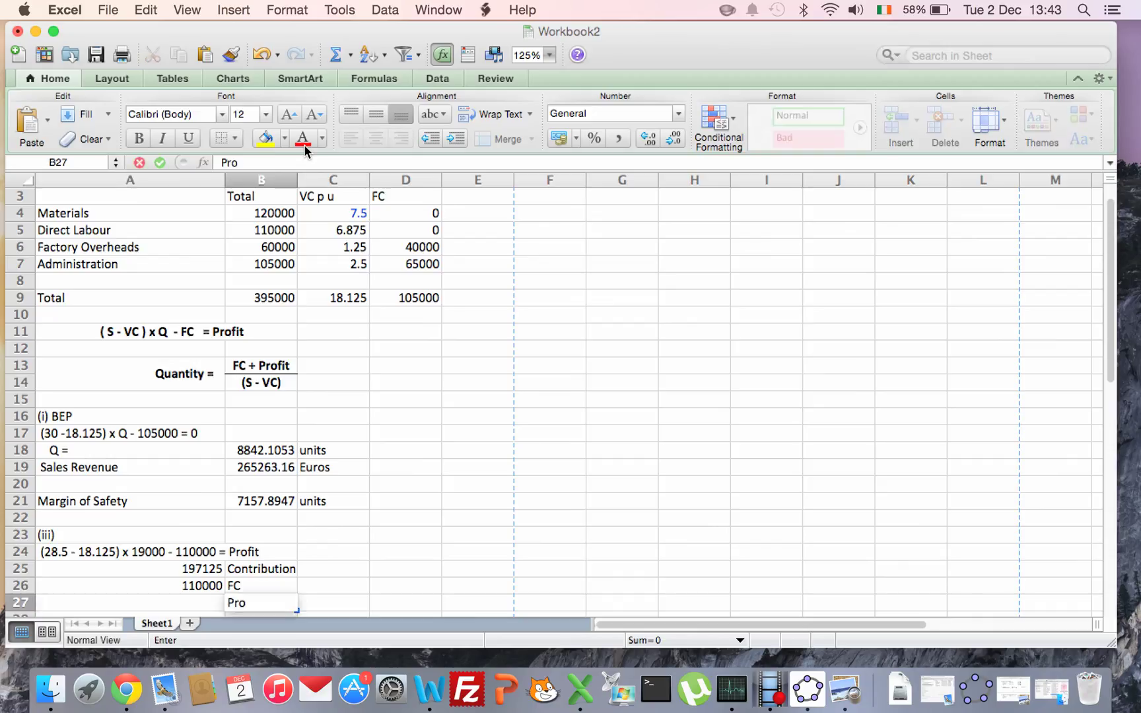
{"action": "type", "text": "fit"}
{"action": "key", "text": "Left"}
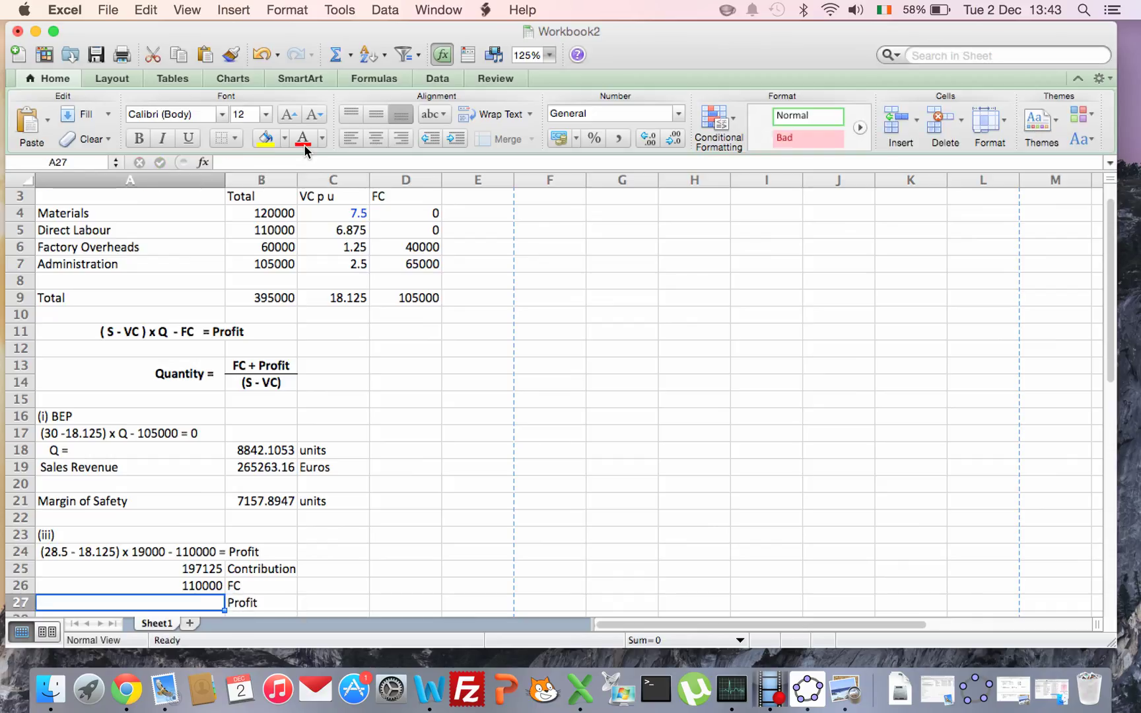
{"action": "type", "text": "="}
{"action": "key", "text": "Up"}
{"action": "key", "text": "Up"}
{"action": "type", "text": "-"}
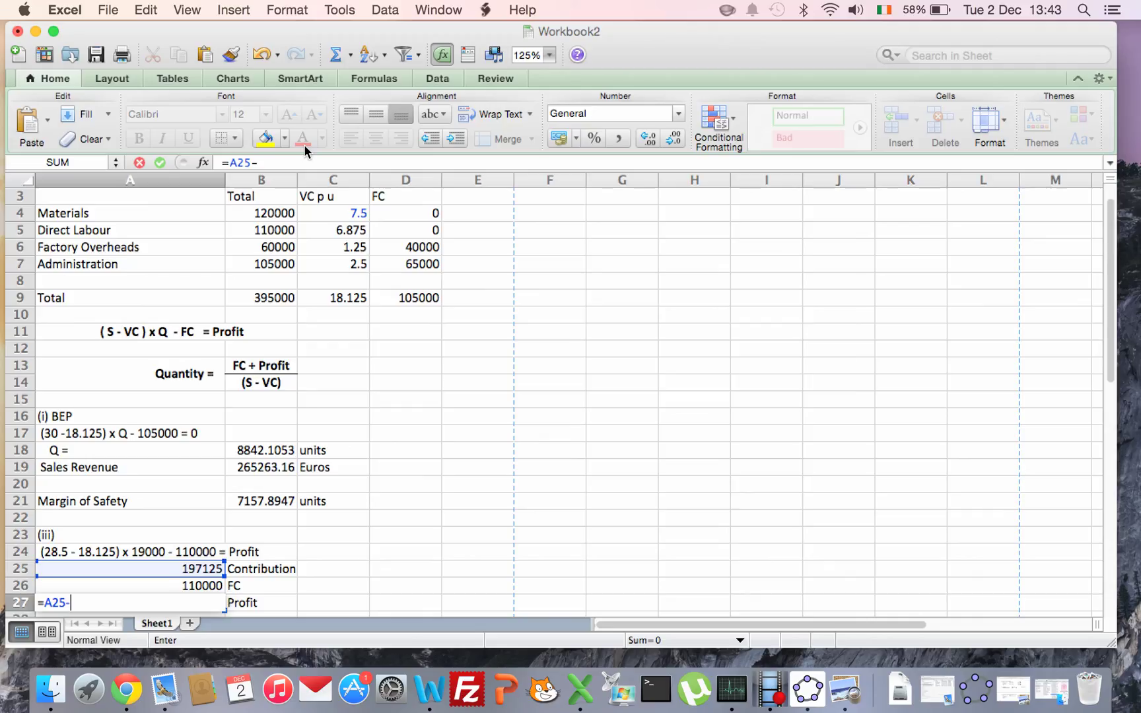
{"action": "key", "text": "Up"}
{"action": "key", "text": "Return"}
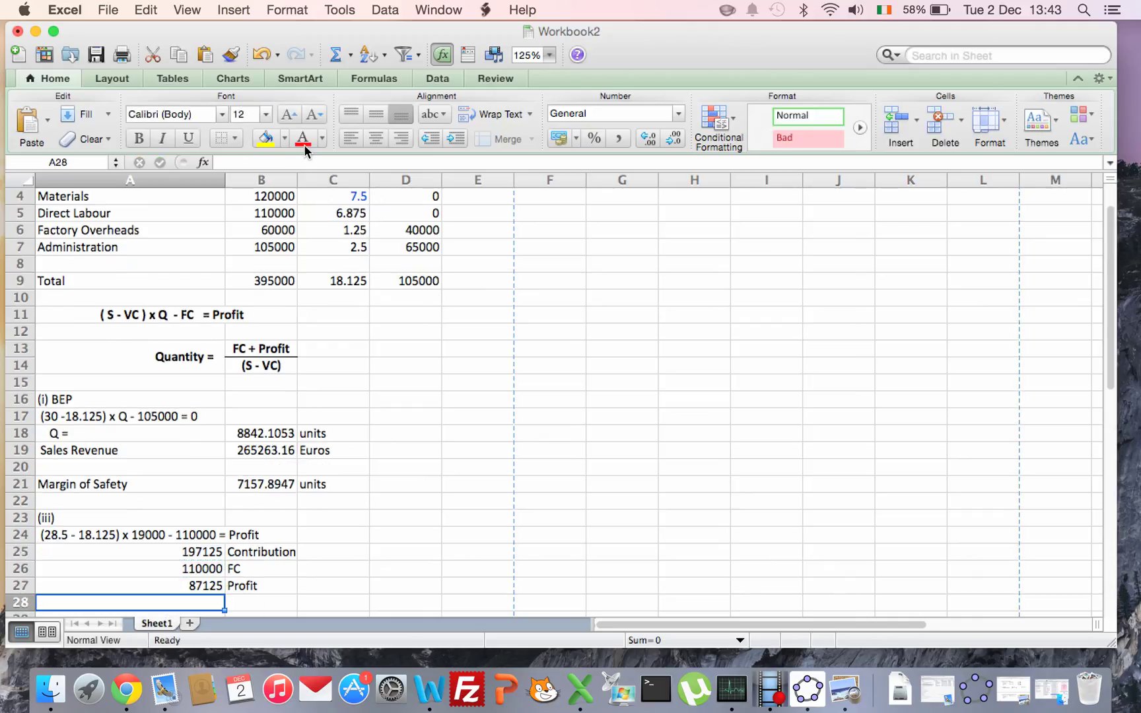
{"action": "key", "text": "Return"}
- Add the (iv) heading and write '(26-18.125) x Q - 105000= 20% of 26 x Q' beneath it in A30
{"action": "type", "text": "("}
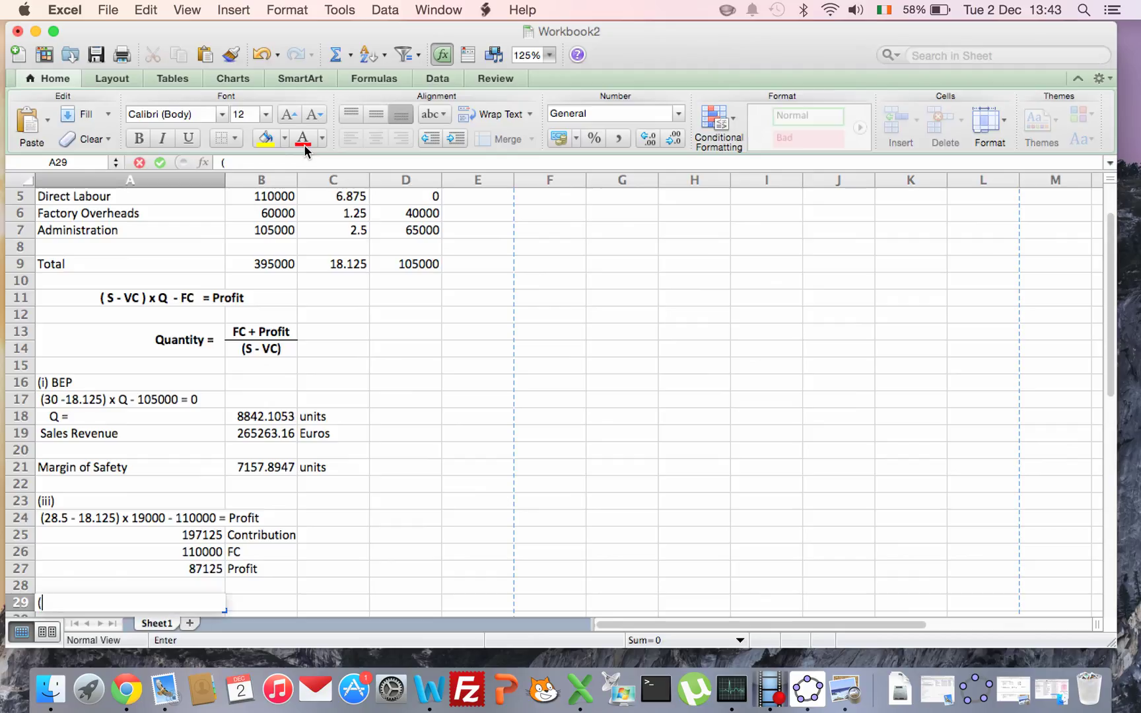
{"action": "type", "text": "iv)"}
{"action": "key", "text": "Return"}
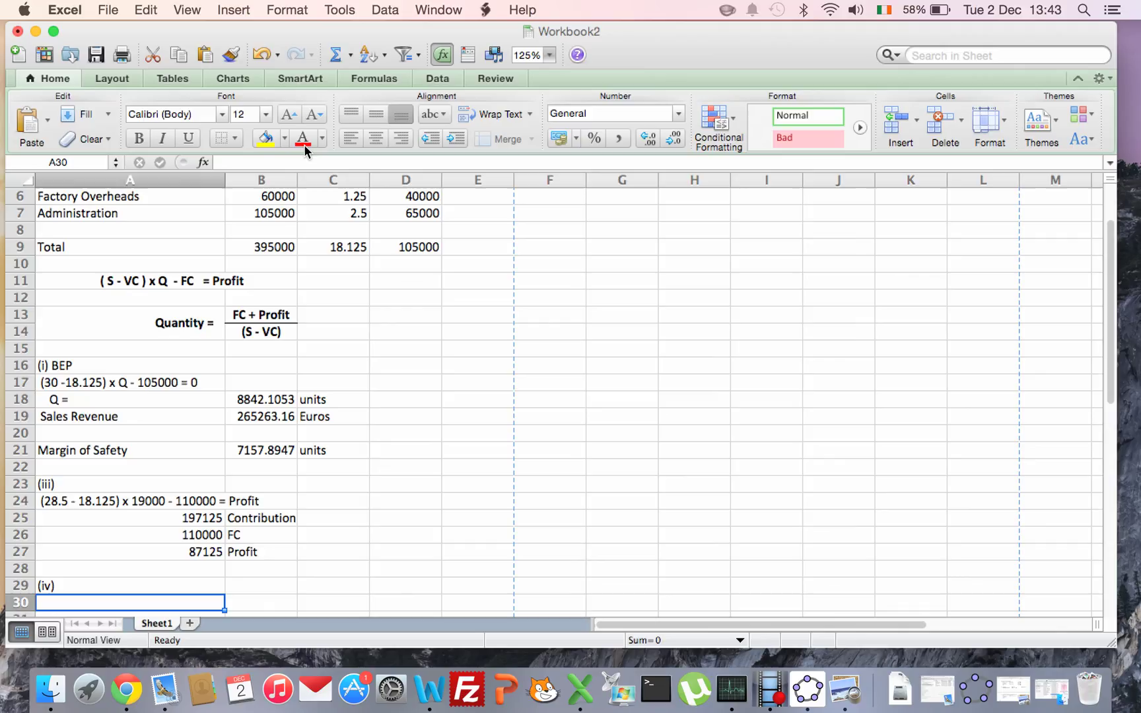
{"action": "key", "text": "ctrl+u"}
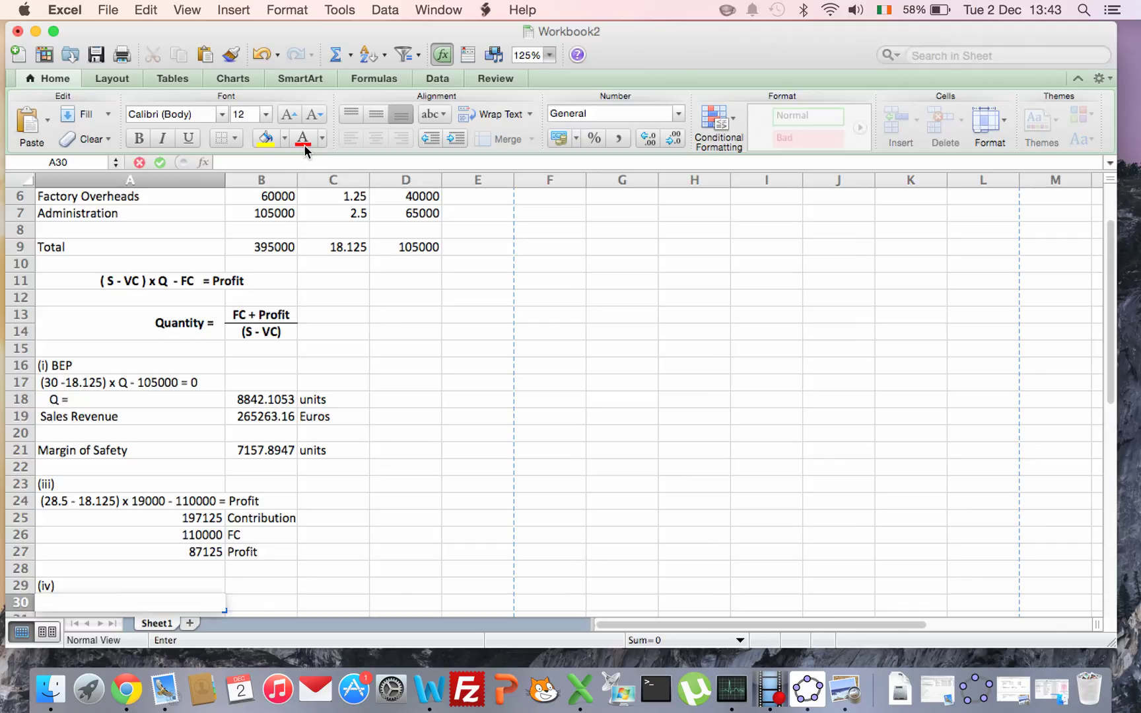
{"action": "key", "text": "Return"}
{"action": "key", "text": "Up"}
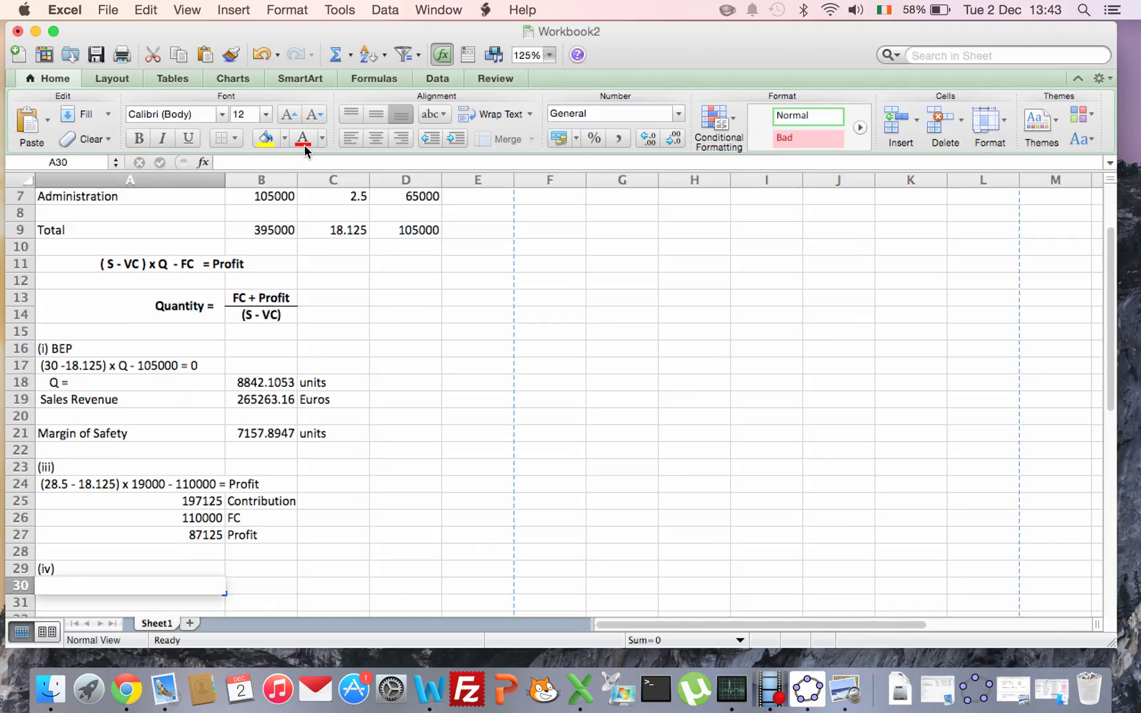
{"action": "key", "text": "ctrl+u"}
{"action": "type", "text": "("}
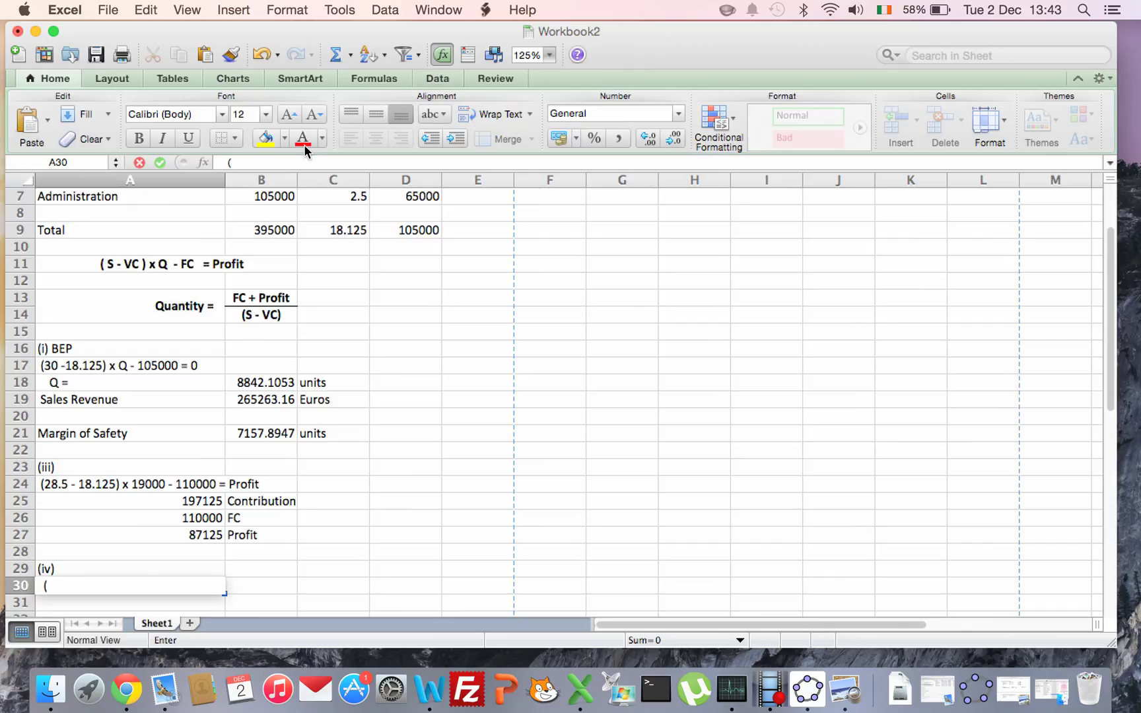
{"action": "type", "text": "26"}
{"action": "type", "text": "-18.125)"}
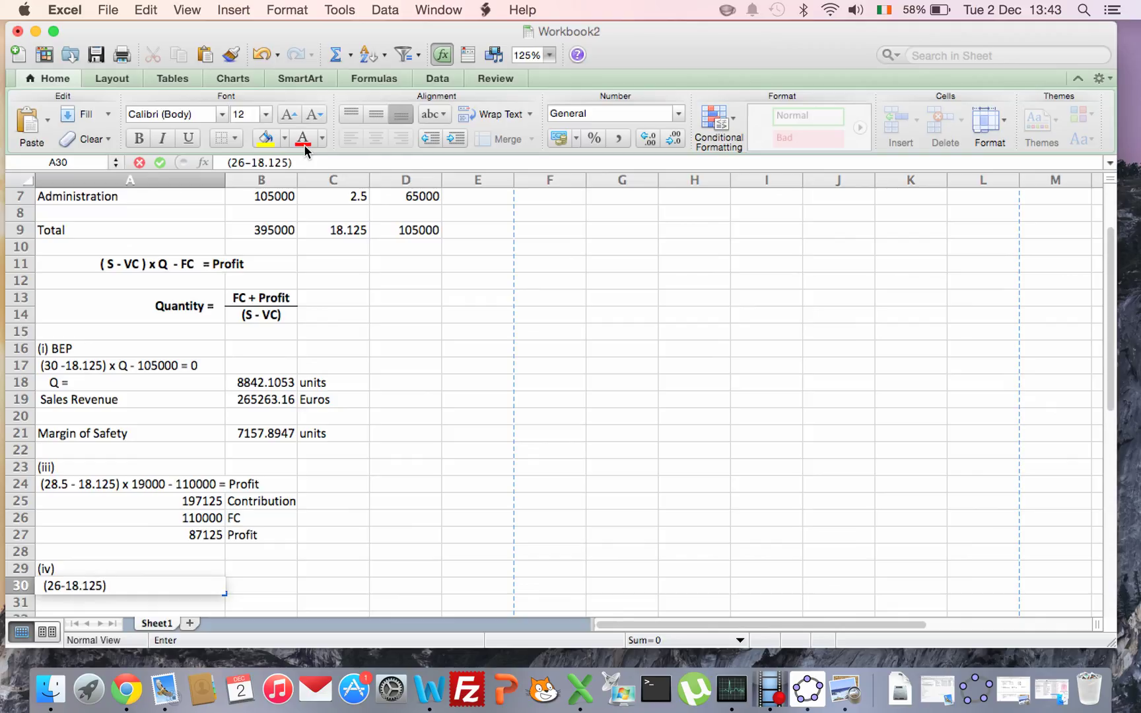
{"action": "type", "text": " x Q - 105000"}
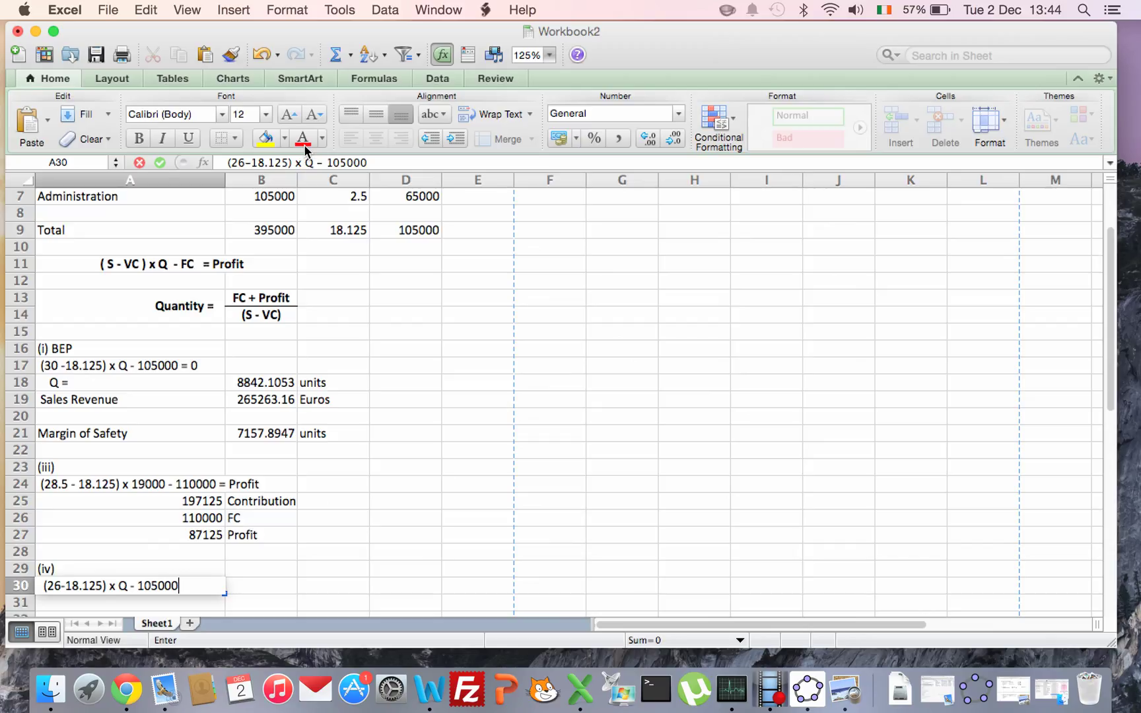
{"action": "type", "text": "="}
{"action": "type", "text": "20% of "}
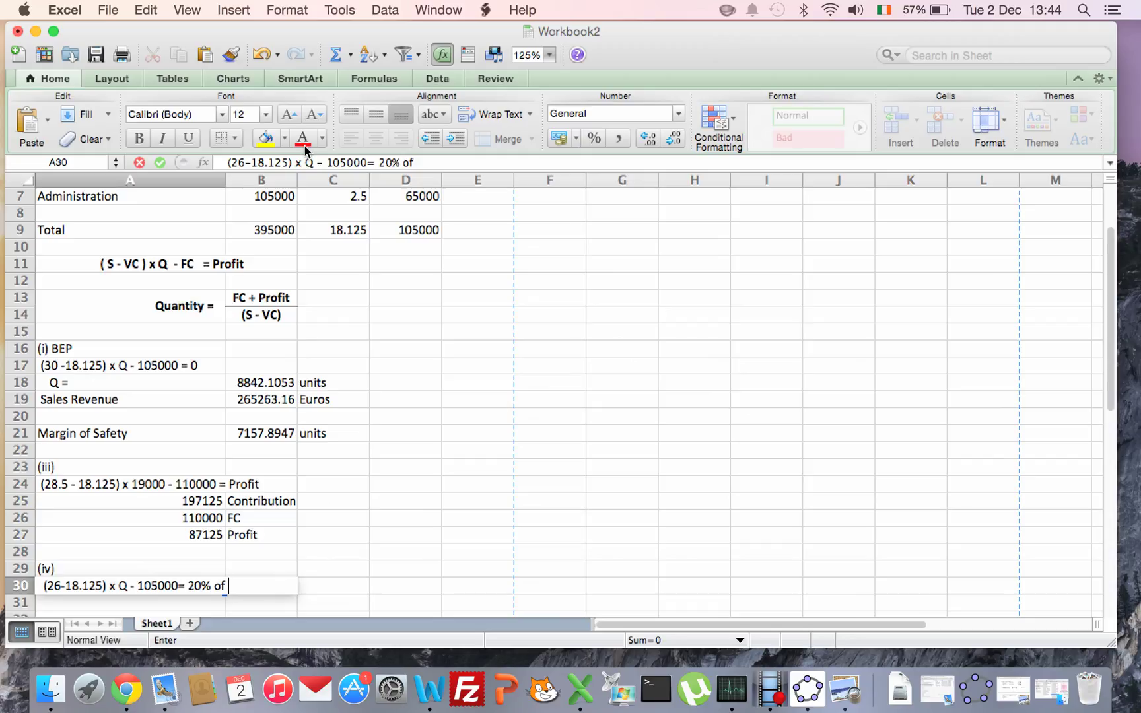
{"action": "type", "text": "26 x Q"}
{"action": "key", "text": "Return"}
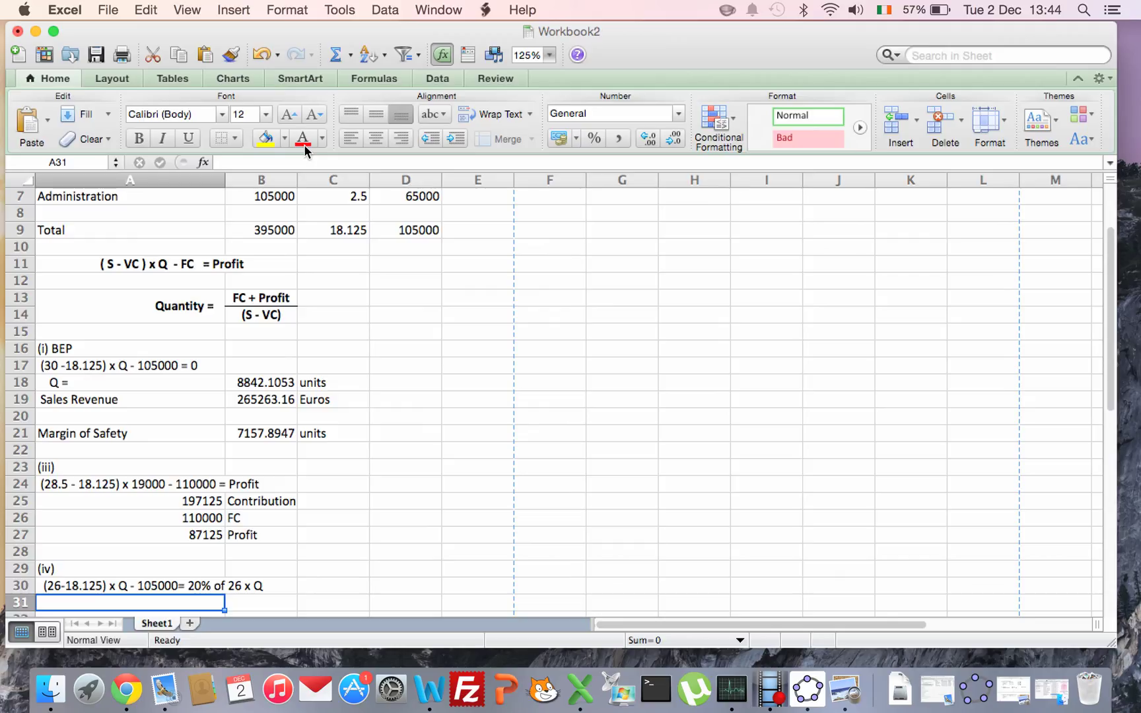
- Calculate the contribution 26-18.125 in D31, giving 7.875
{"action": "key", "text": "Up"}
{"action": "key", "text": "Down"}
{"action": "key", "text": "Right"}
{"action": "key", "text": "Right"}
{"action": "key", "text": "Right"}
{"action": "type", "text": "="}
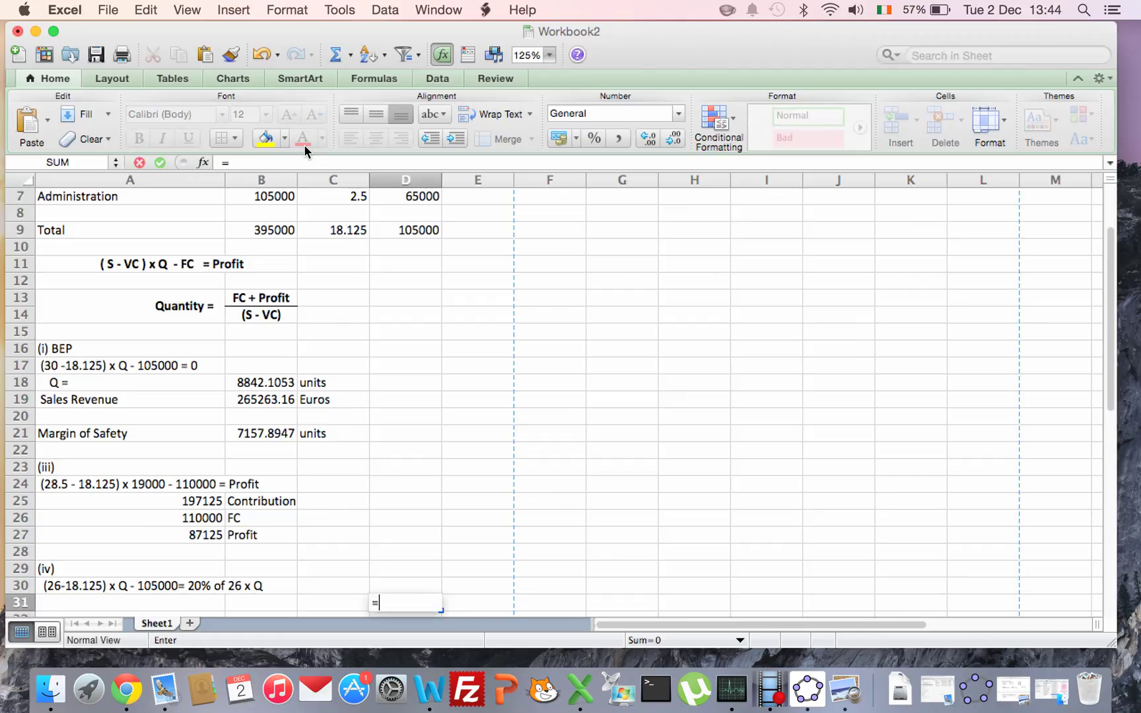
{"action": "type", "text": "26-18.125"}
{"action": "key", "text": "Return"}
{"action": "key", "text": "Up"}
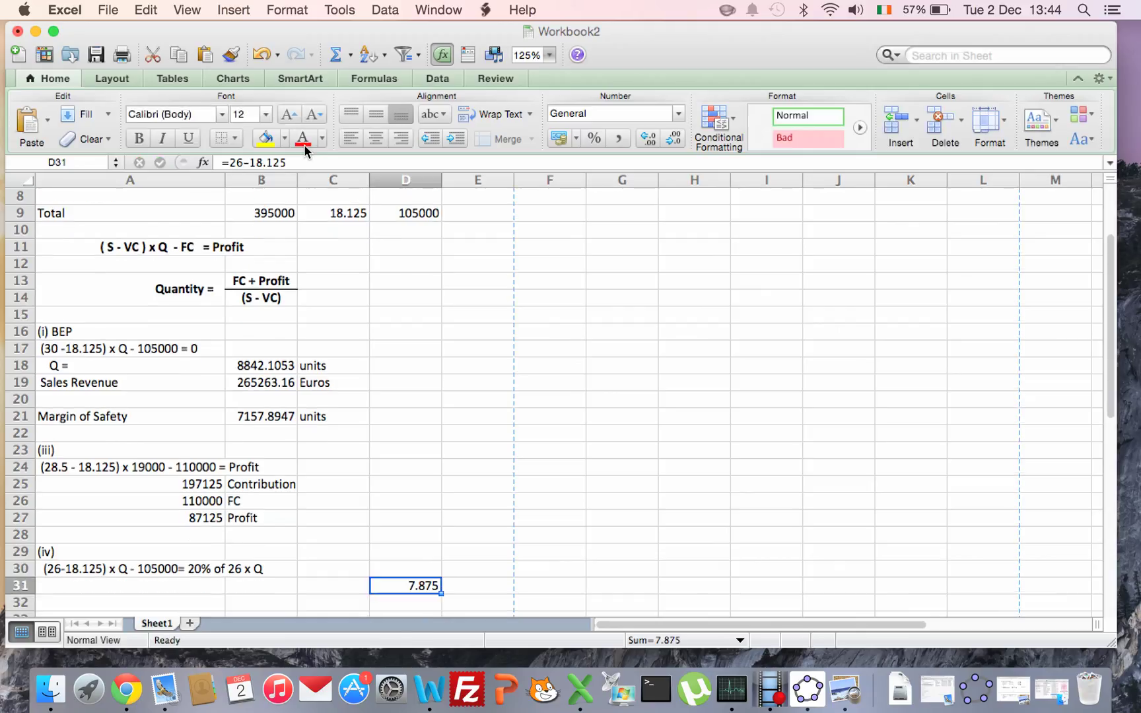
- Write the simplified equation '7.875 Q = 105000 + 5.2 Q' in A31
{"action": "key", "text": "Left"}
{"action": "key", "text": "Left"}
{"action": "key", "text": "Left"}
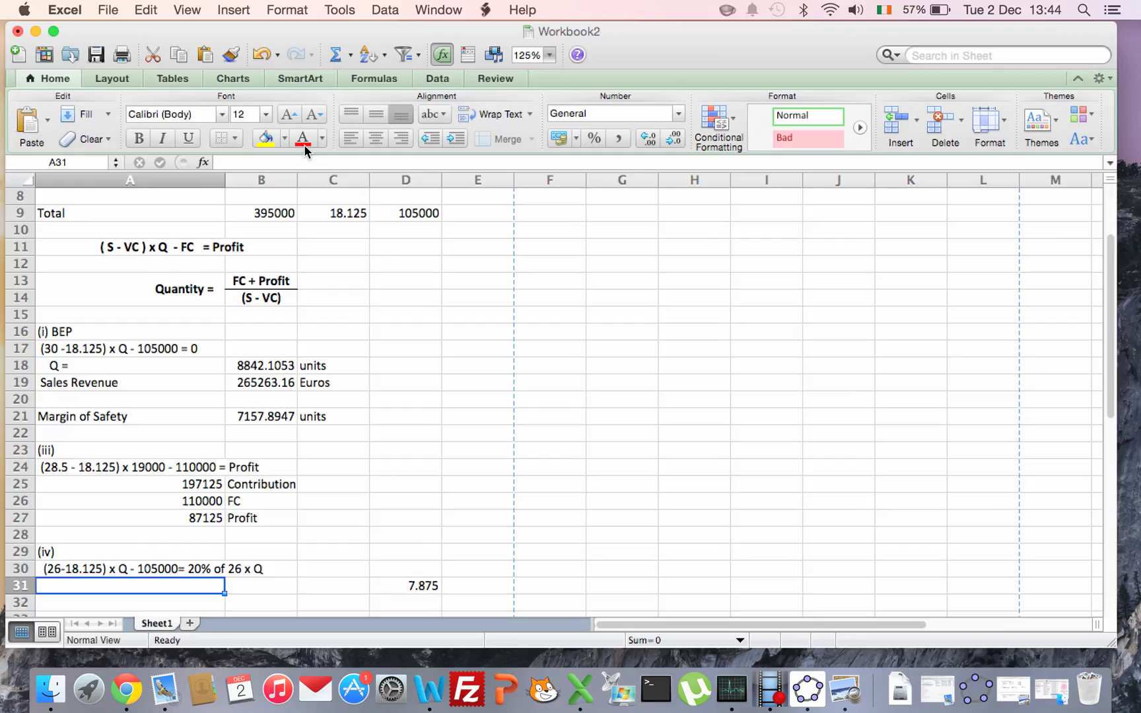
{"action": "type", "text": "7."}
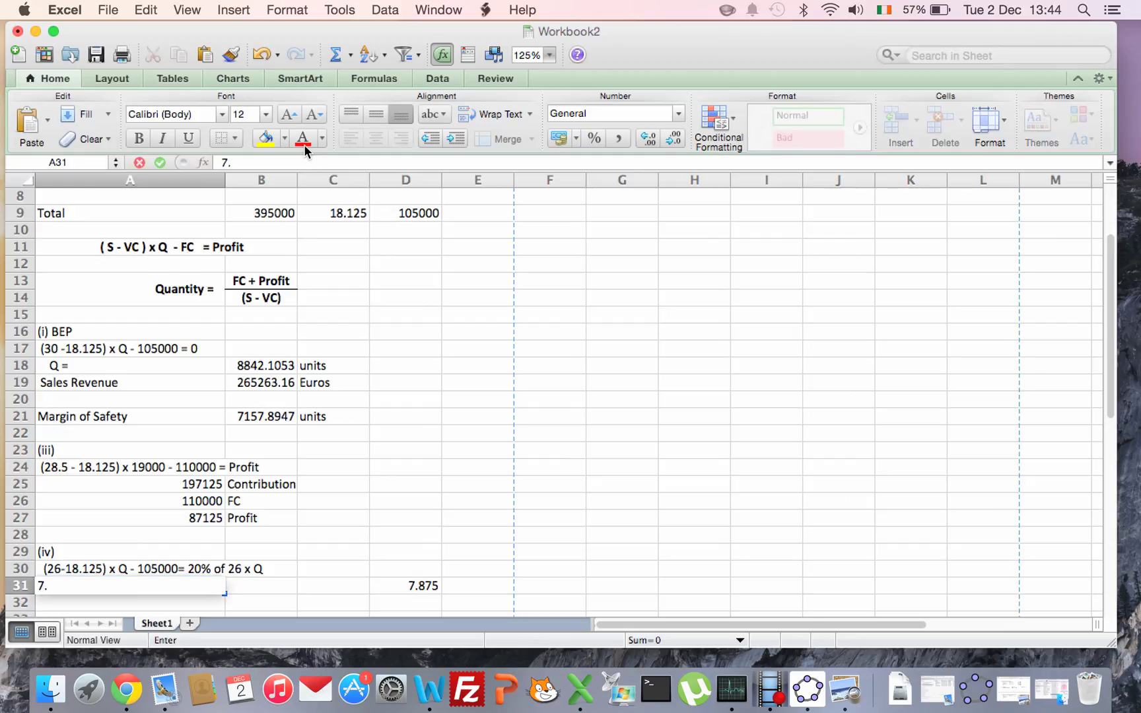
{"action": "type", "text": "875 Q"}
{"action": "type", "text": "= 105000"}
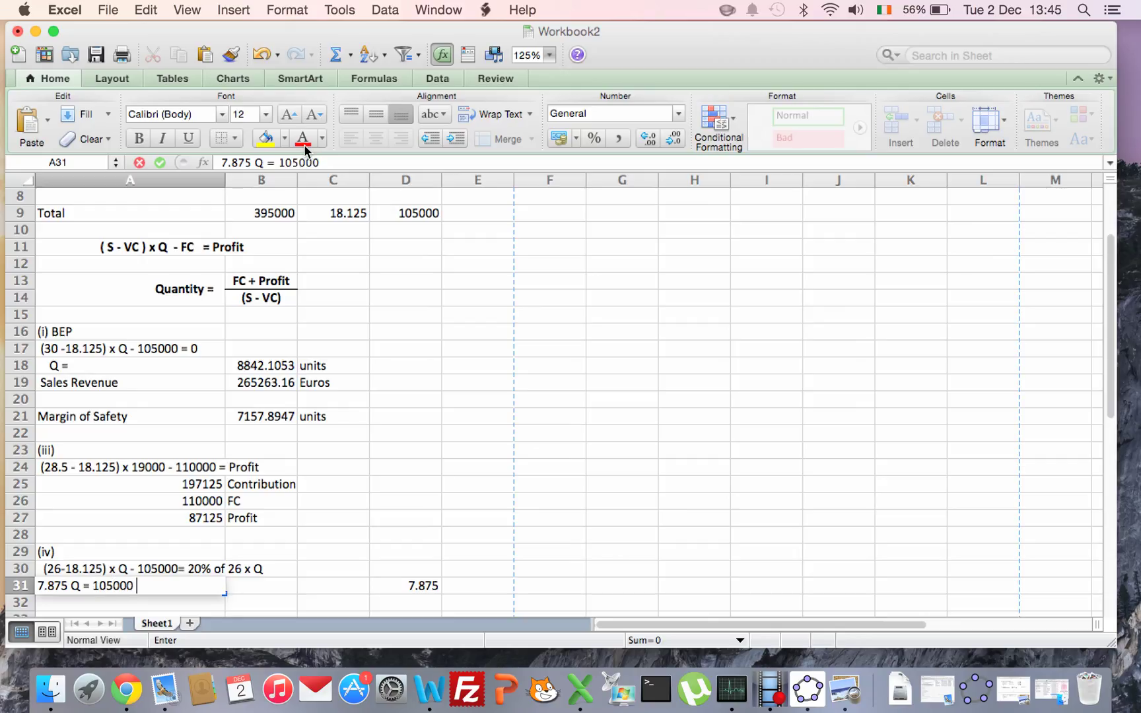
{"action": "type", "text": " +"}
{"action": "type", "text": "5.2 Q"}
{"action": "key", "text": "Return"}
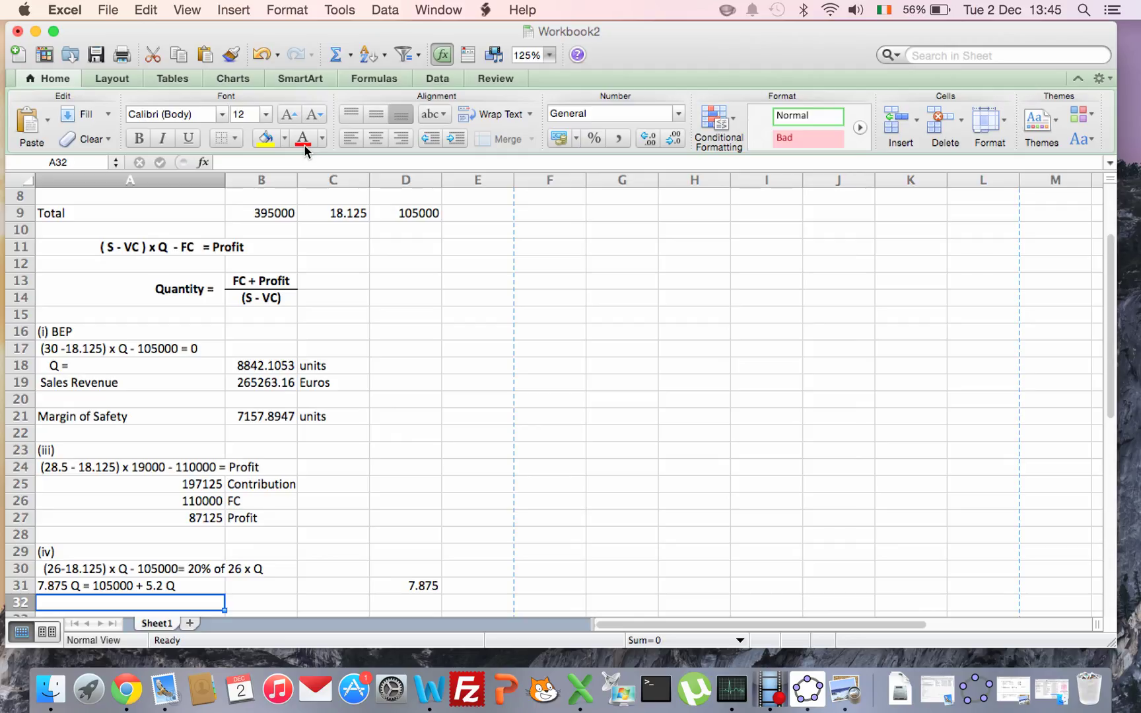
- Enter '7.875 Q - 5.2 Q = 105000' in A32 and label A33 'Q ='
{"action": "type", "text": "7.875"}
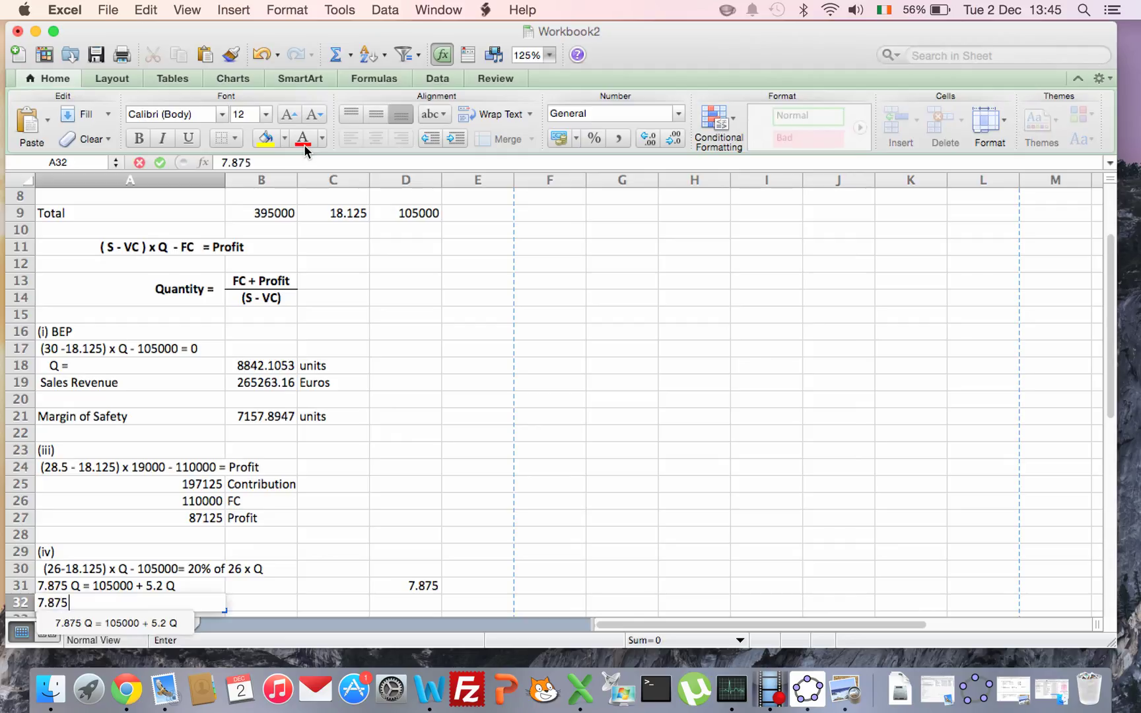
{"action": "type", "text": " Q -"}
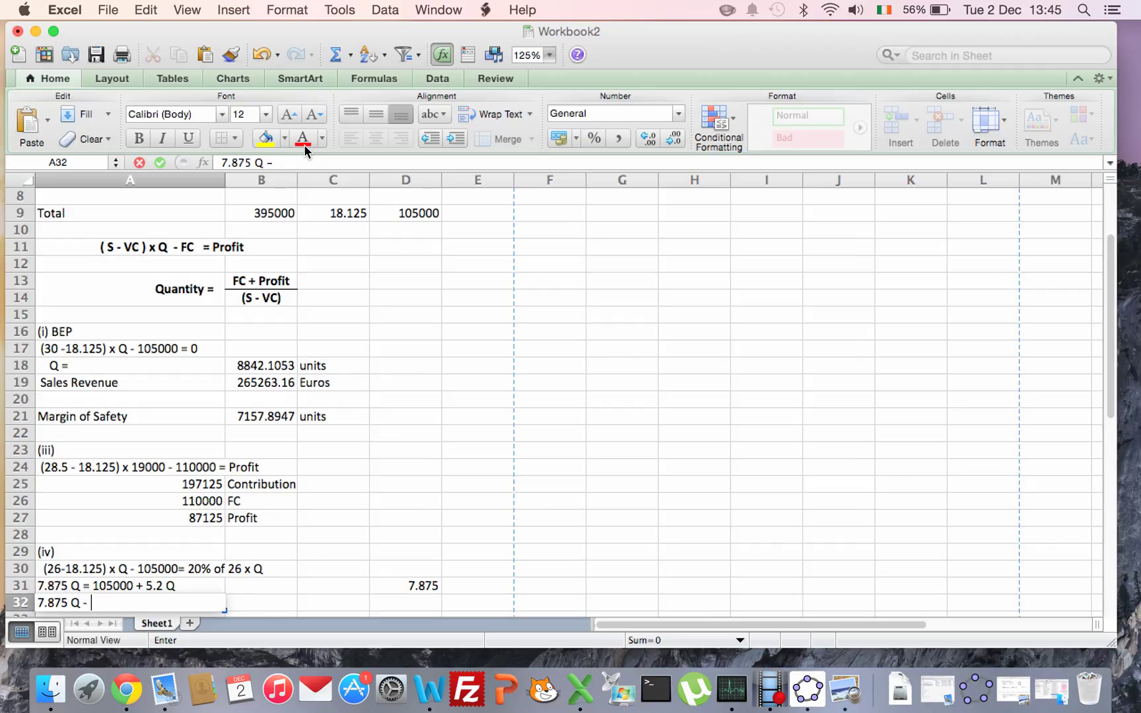
{"action": "type", "text": " 5.2 Q = 105000"}
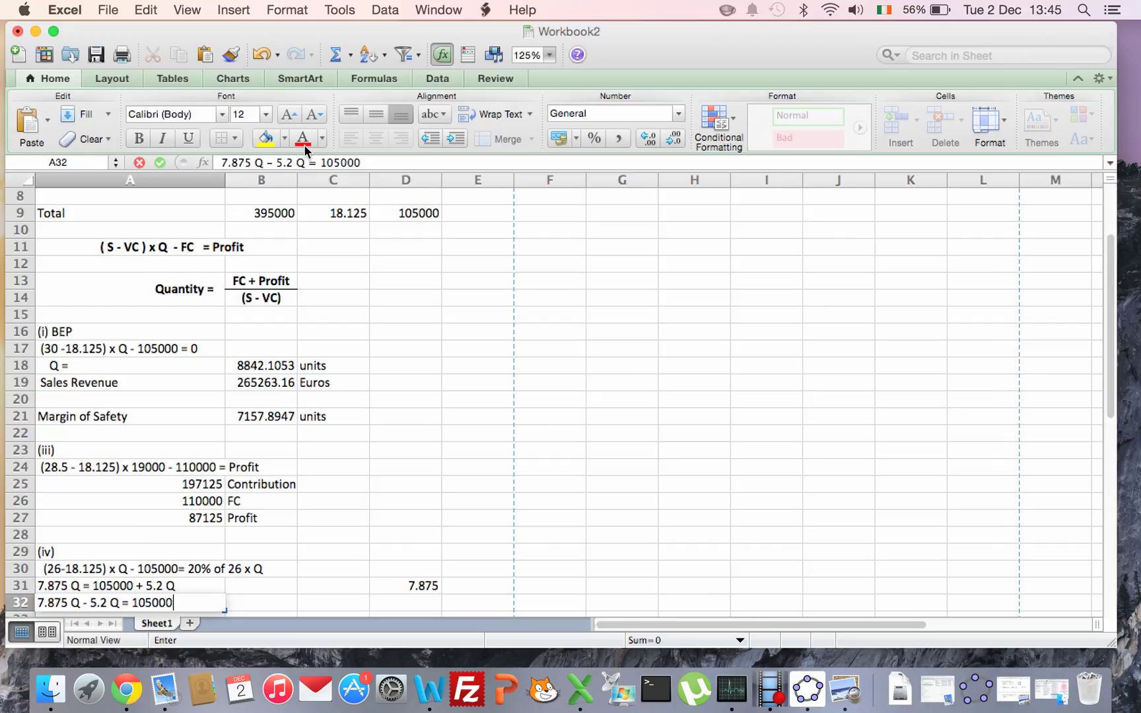
{"action": "key", "text": "Return"}
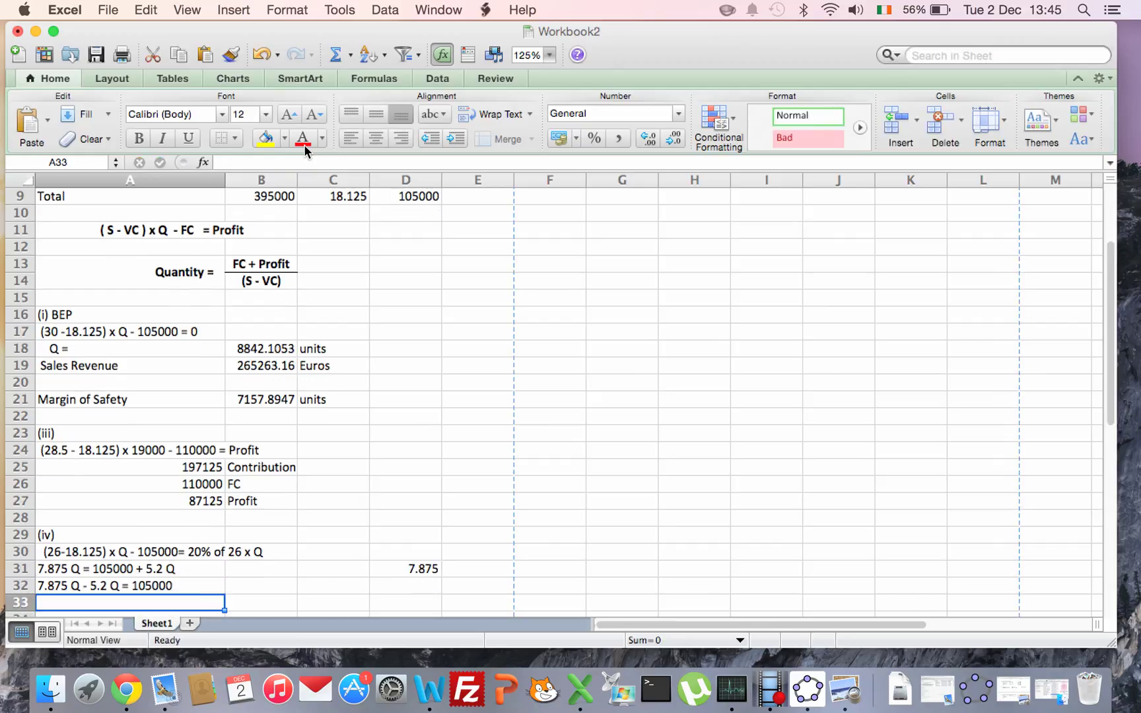
{"action": "type", "text": "Q"}
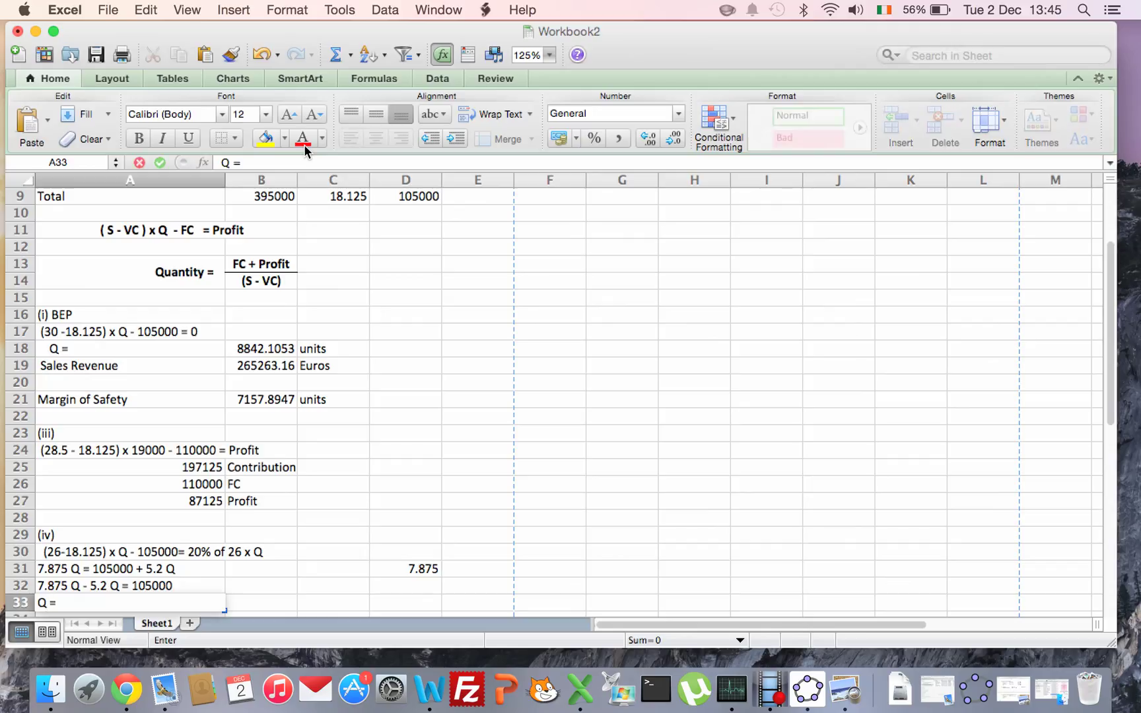
{"action": "type", "text": " ="}
{"action": "key", "text": "Tab"}
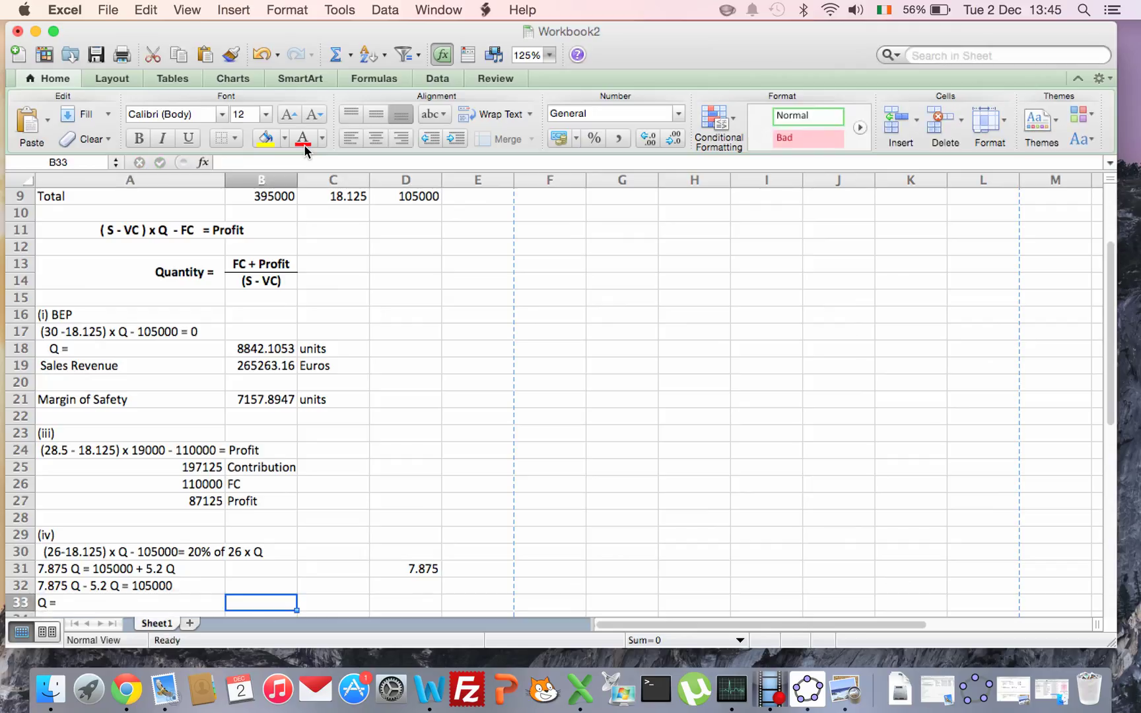
- Solve Q with =105000/(7.875-5.2) in B33, giving 39252.336, labelled Euros
{"action": "type", "text": "=10"}
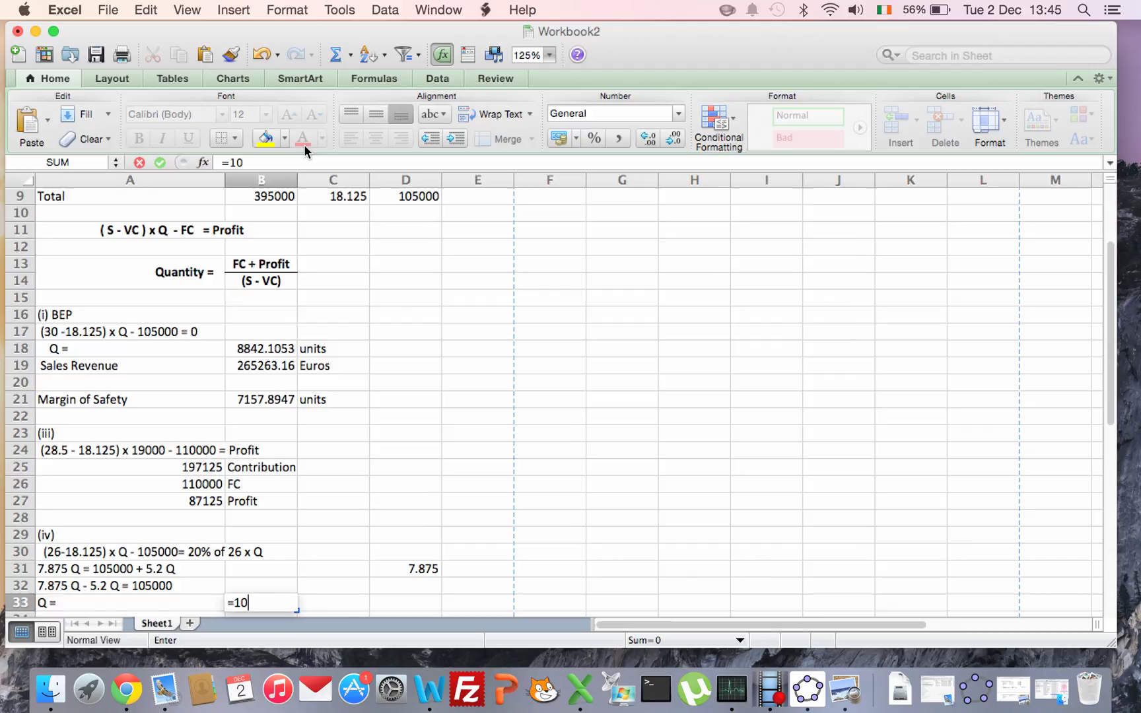
{"action": "type", "text": "5000/(7.875"}
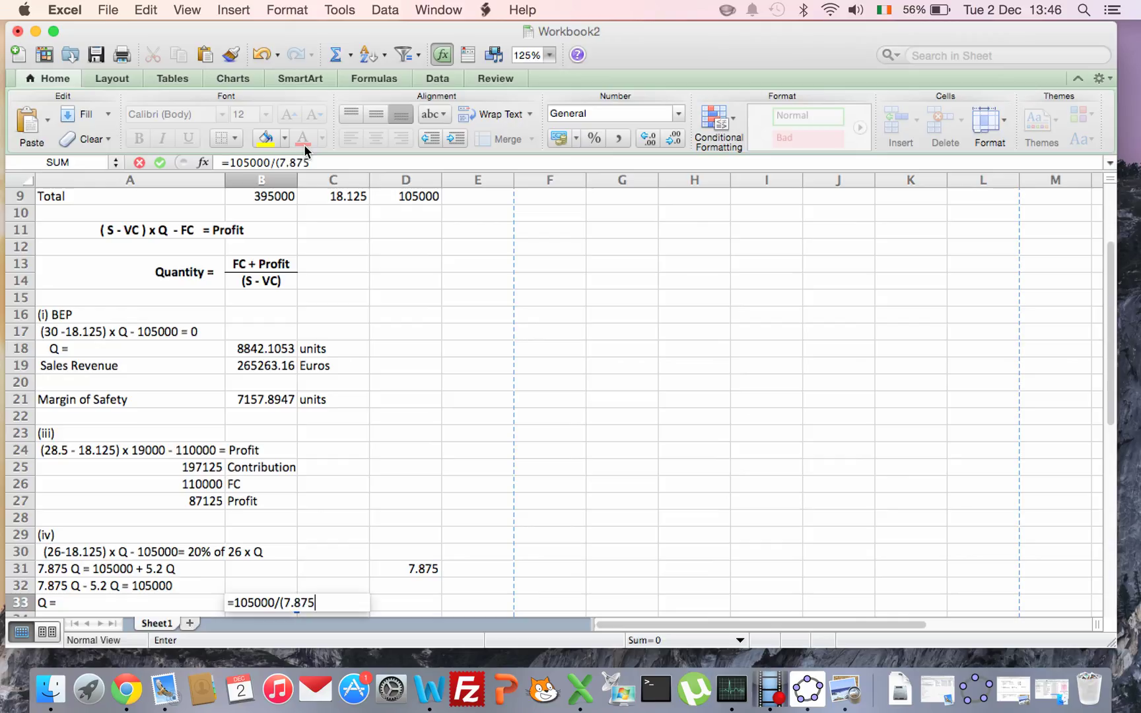
{"action": "type", "text": "-5.2)"}
{"action": "key", "text": "Return"}
{"action": "key", "text": "Up"}
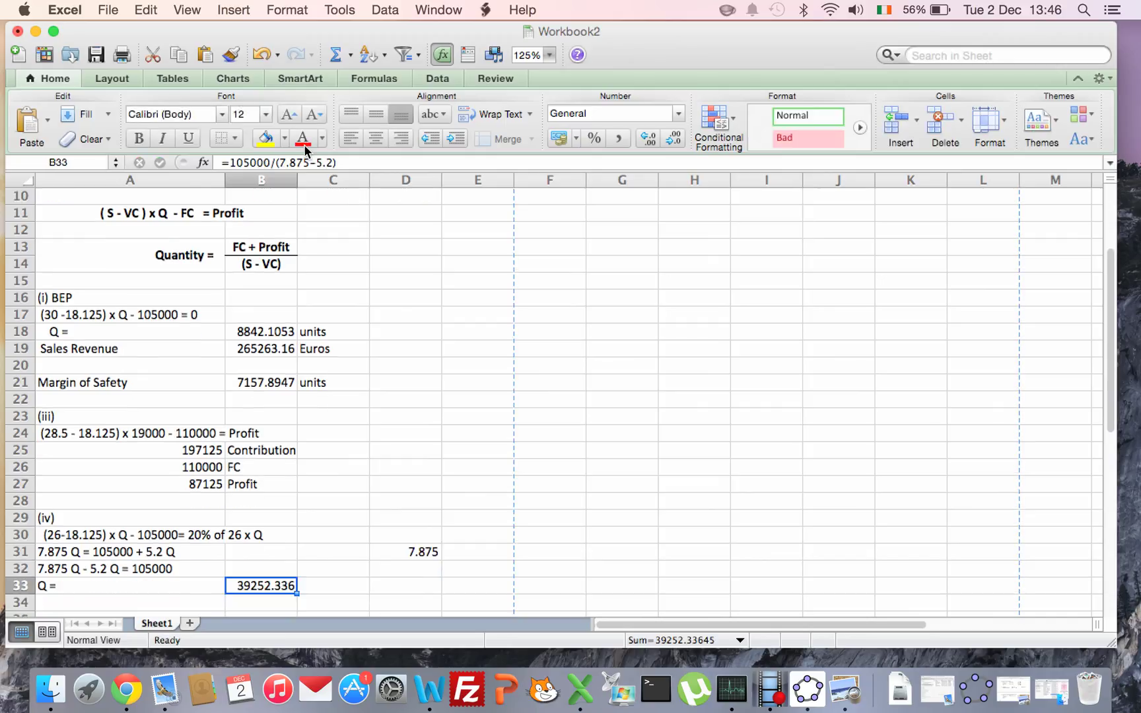
{"action": "key", "text": "Right"}
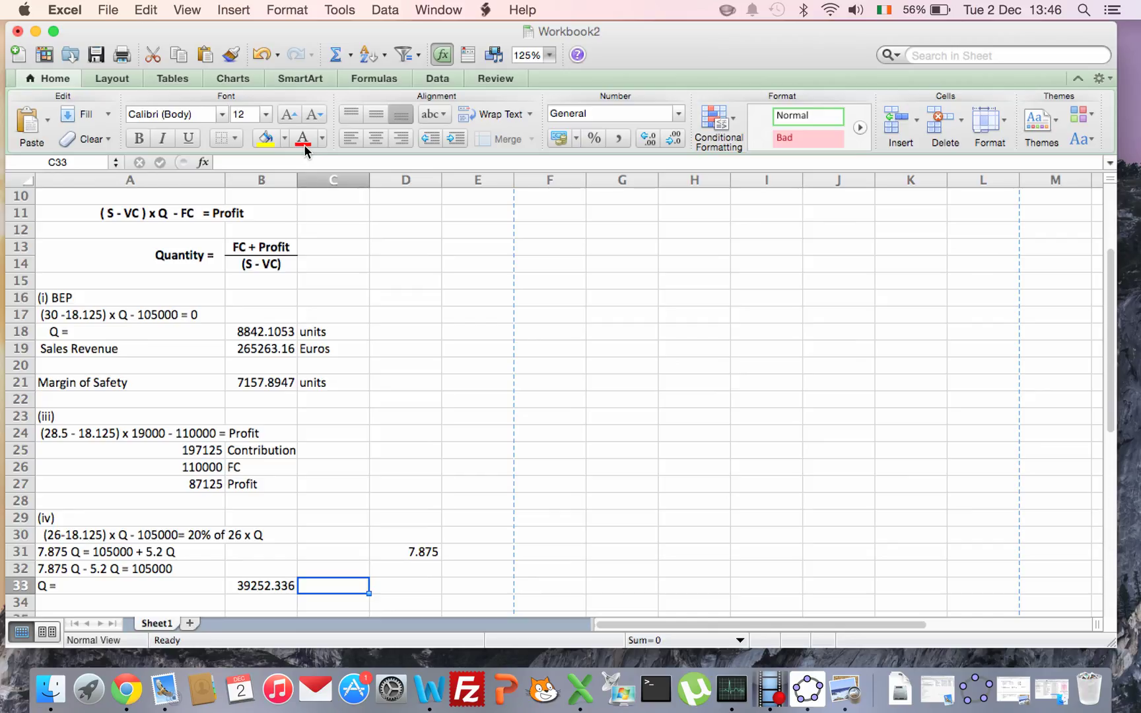
{"action": "type", "text": "Euros"}
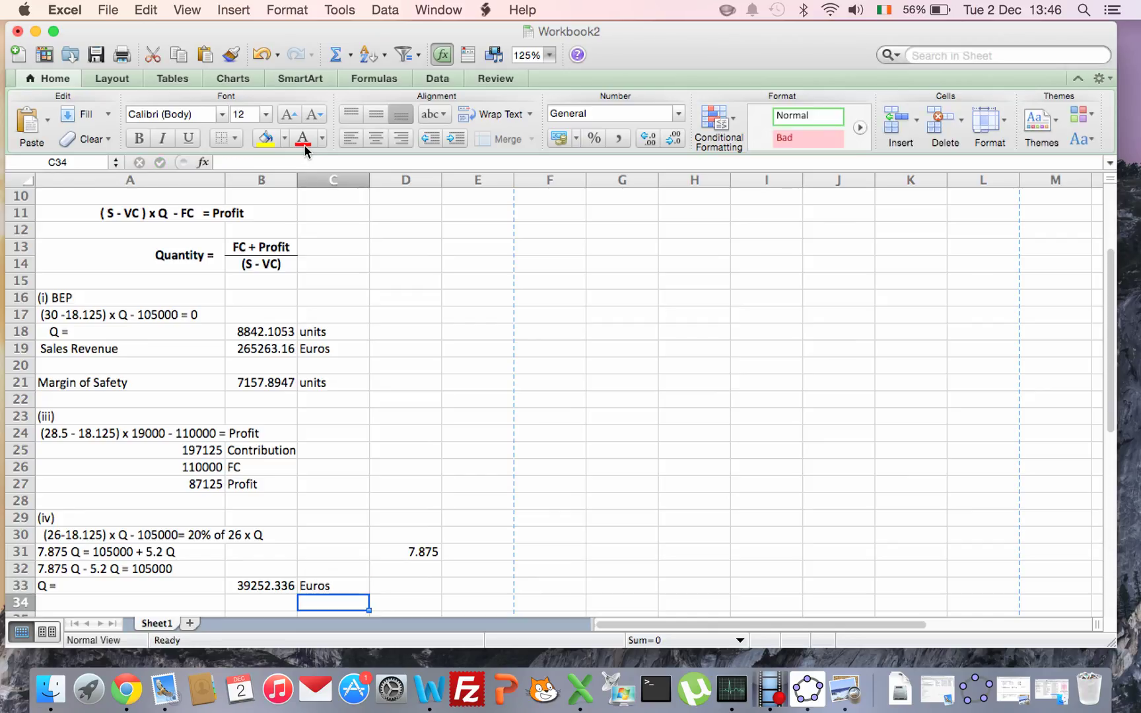
- Add the (v) heading in A35
{"action": "key", "text": "Down"}
{"action": "key", "text": "Left"}
{"action": "key", "text": "Left"}
{"action": "type", "text": "("}
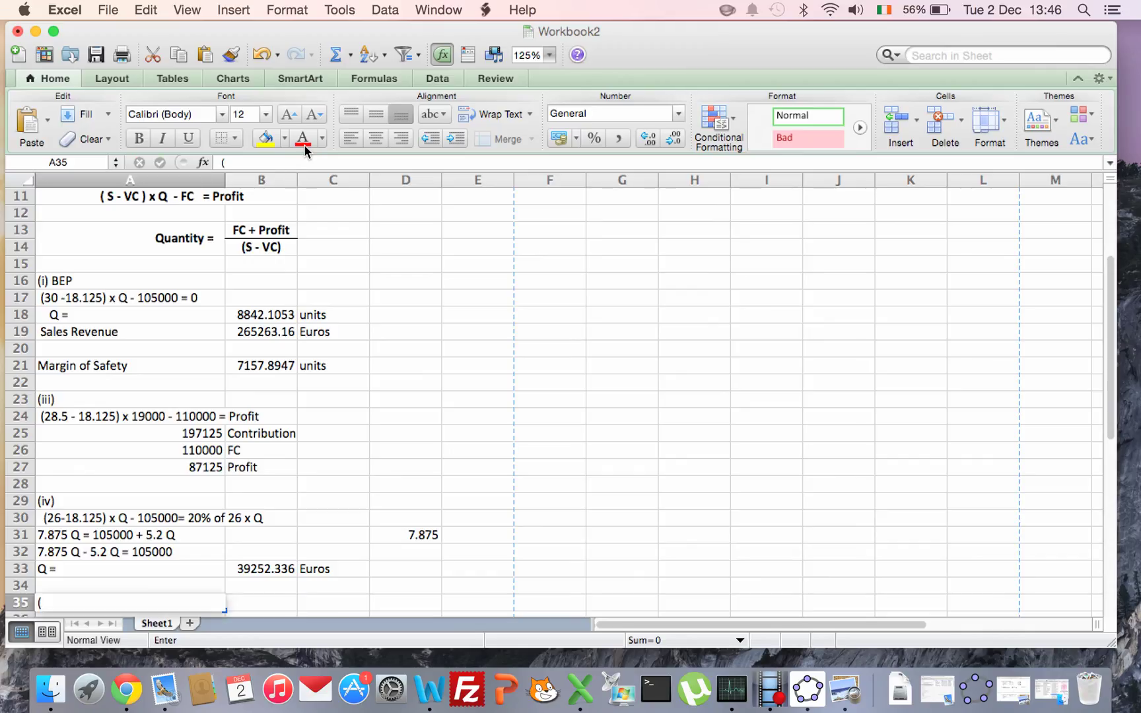
{"action": "type", "text": "v)"}
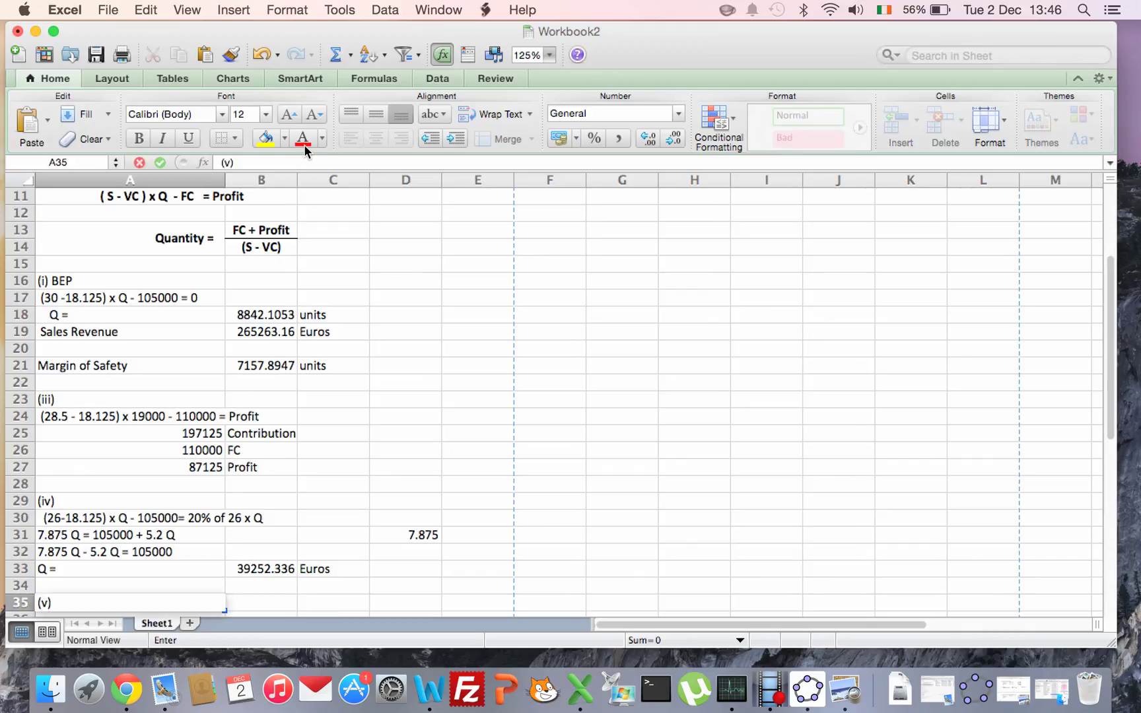
{"action": "key", "text": "Return"}
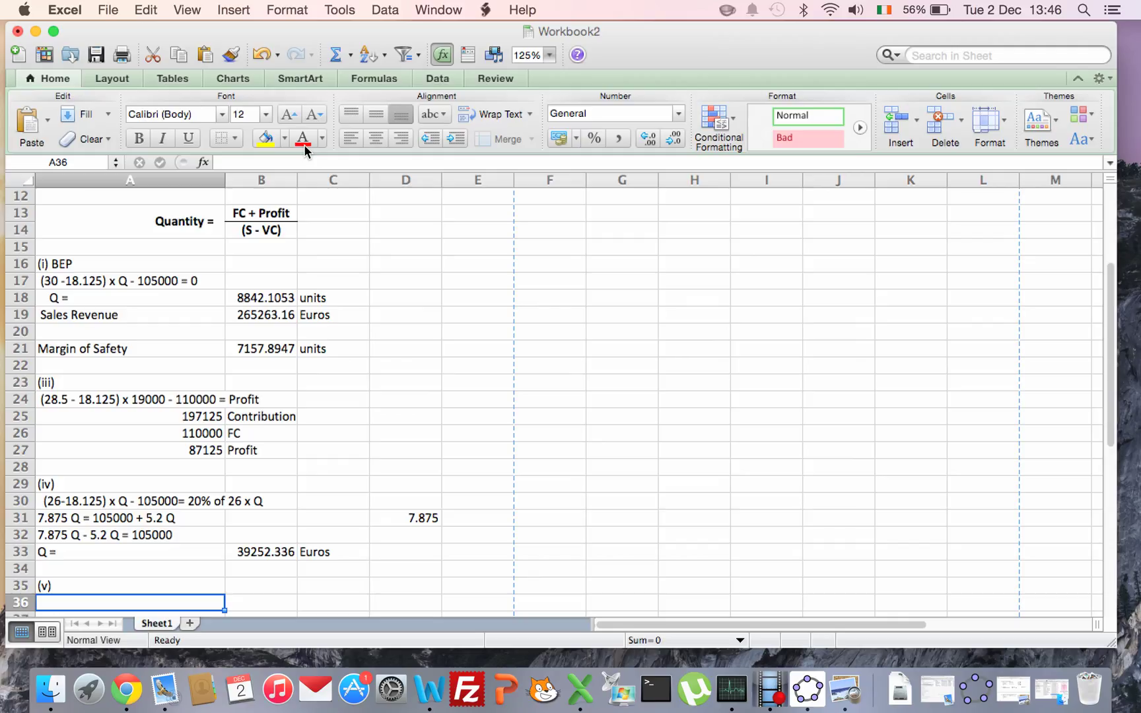
- Write the profit equation '(34 - (18.125 +5% of 34 + 1) ) x 17000 - 105000 = Profit' in A36
{"action": "type", "text": "("}
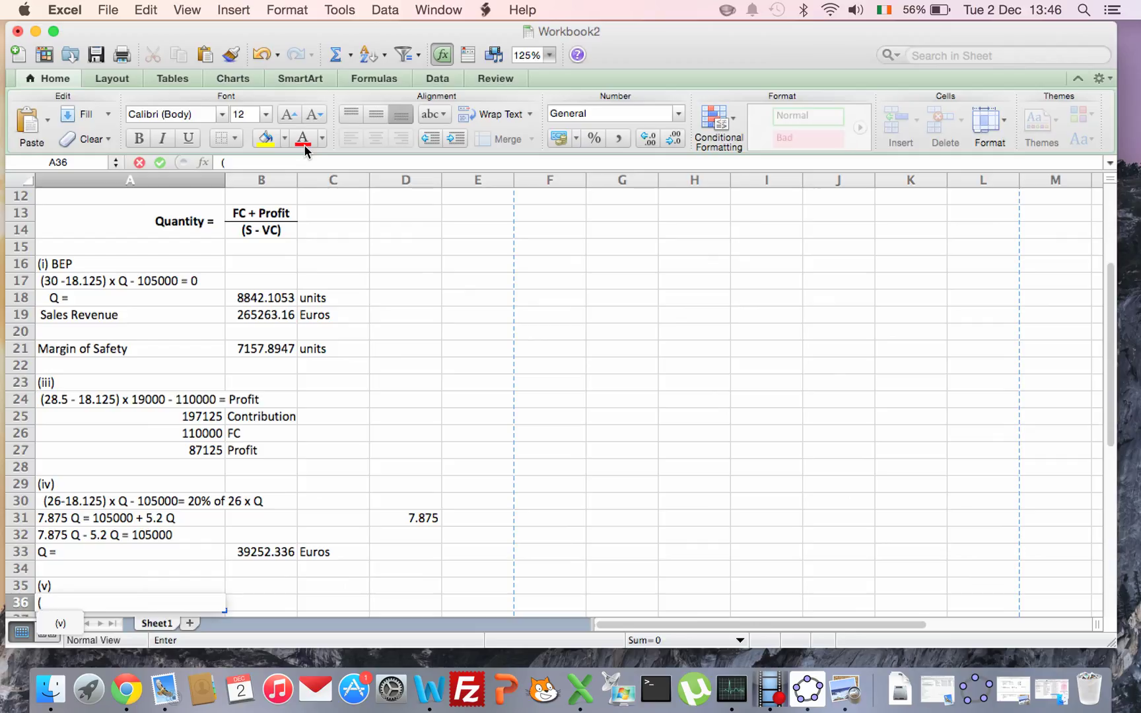
{"action": "type", "text": "34"}
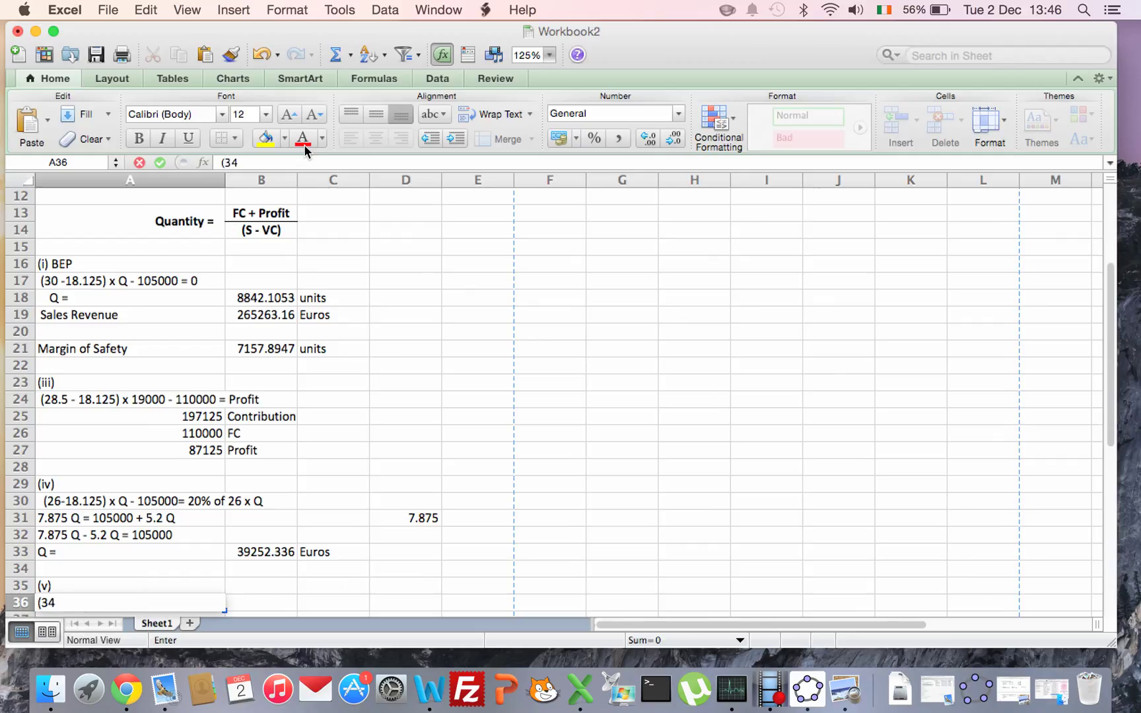
{"action": "type", "text": " -"}
{"action": "type", "text": "(18.125 +"}
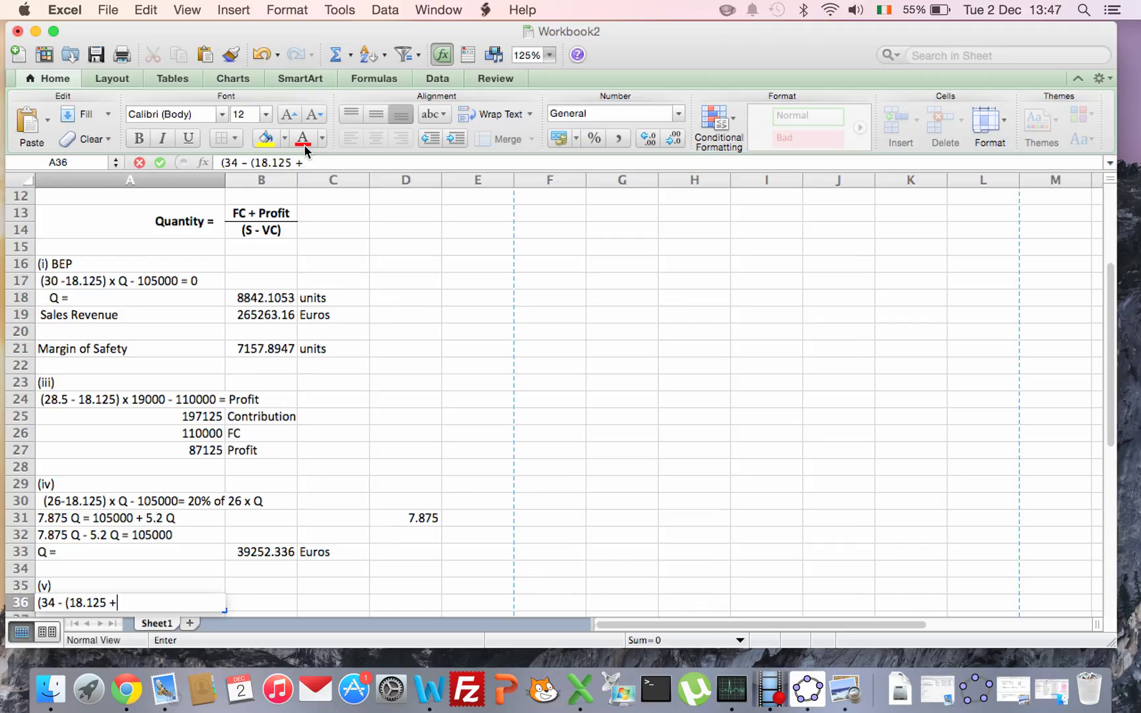
{"action": "type", "text": "7.7"}
{"action": "key", "text": "BackSpace"}
{"action": "key", "text": "BackSpace"}
{"action": "key", "text": "BackSpace"}
{"action": "type", "text": "5% of 34 + 1)"}
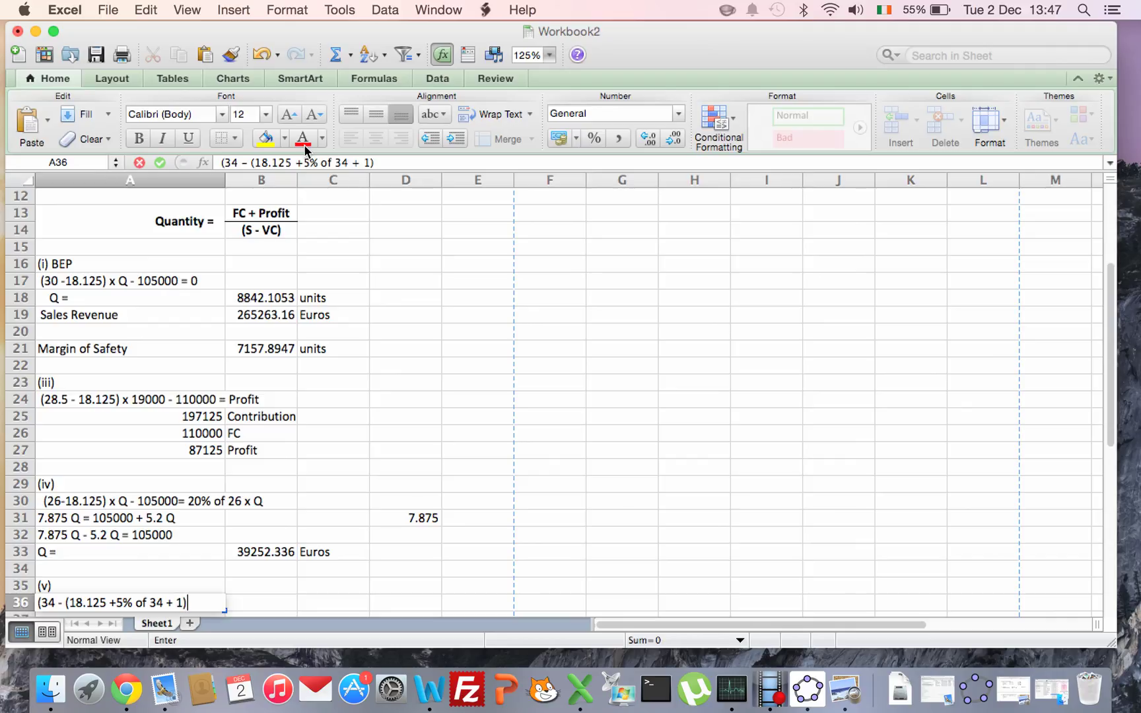
{"action": "type", "text": " ) x 17000 -"}
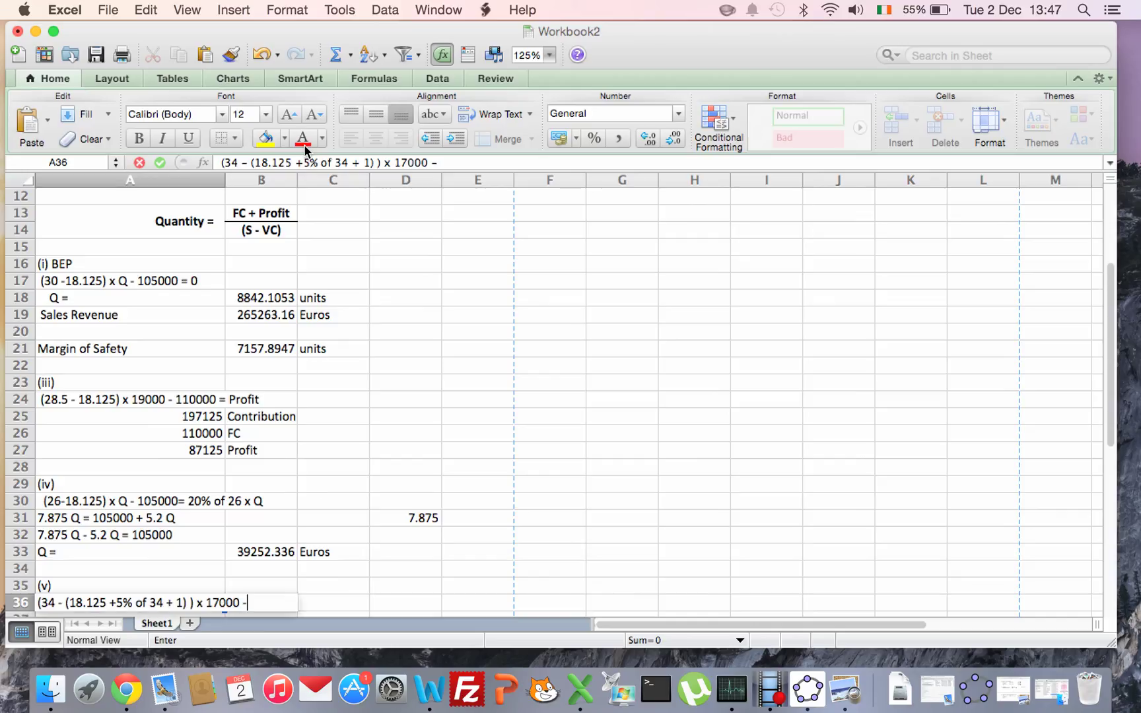
{"action": "type", "text": " 105000"}
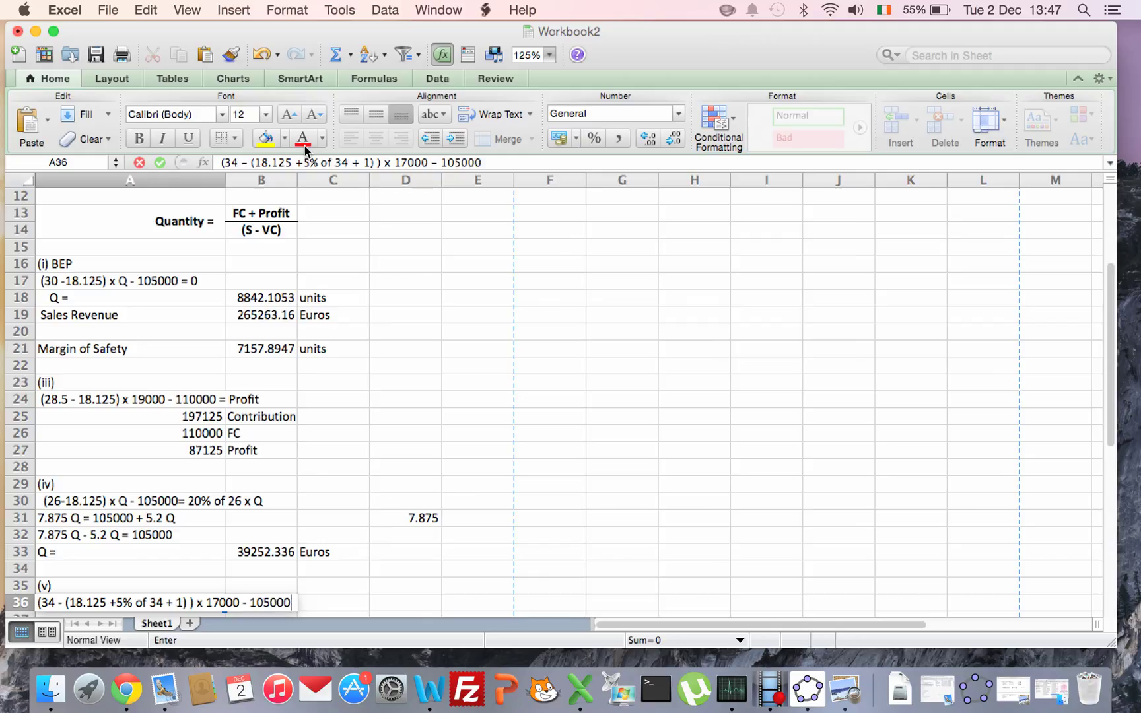
{"action": "type", "text": " = Profit"}
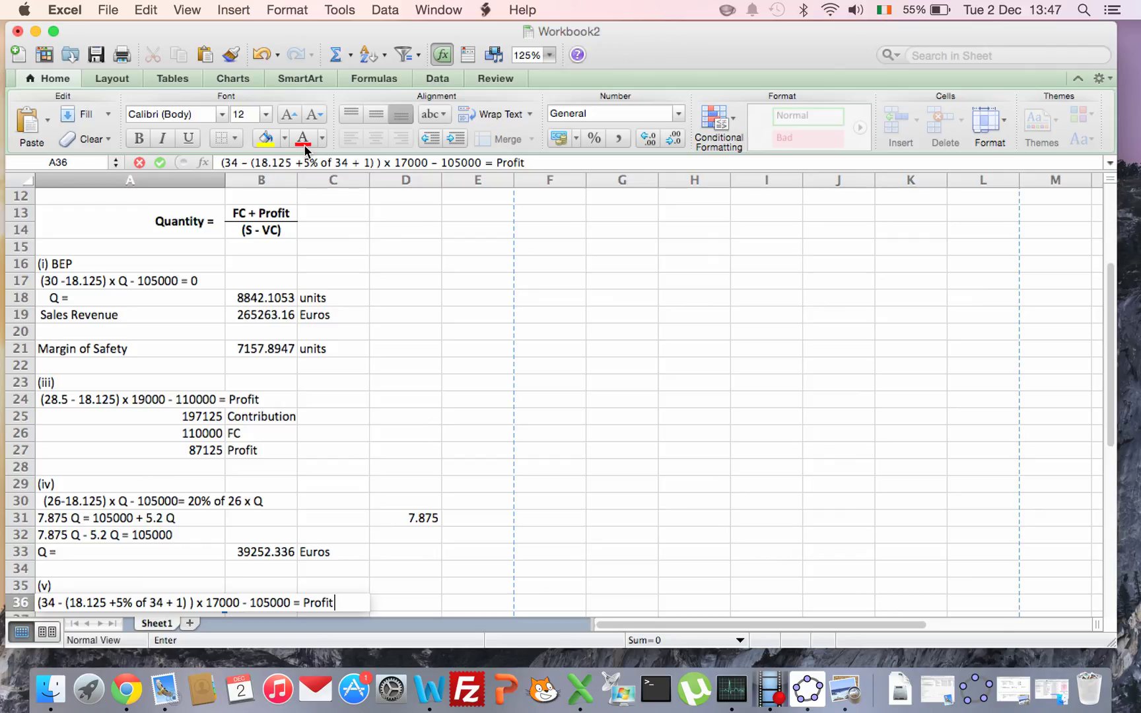
{"action": "key", "text": "Return"}
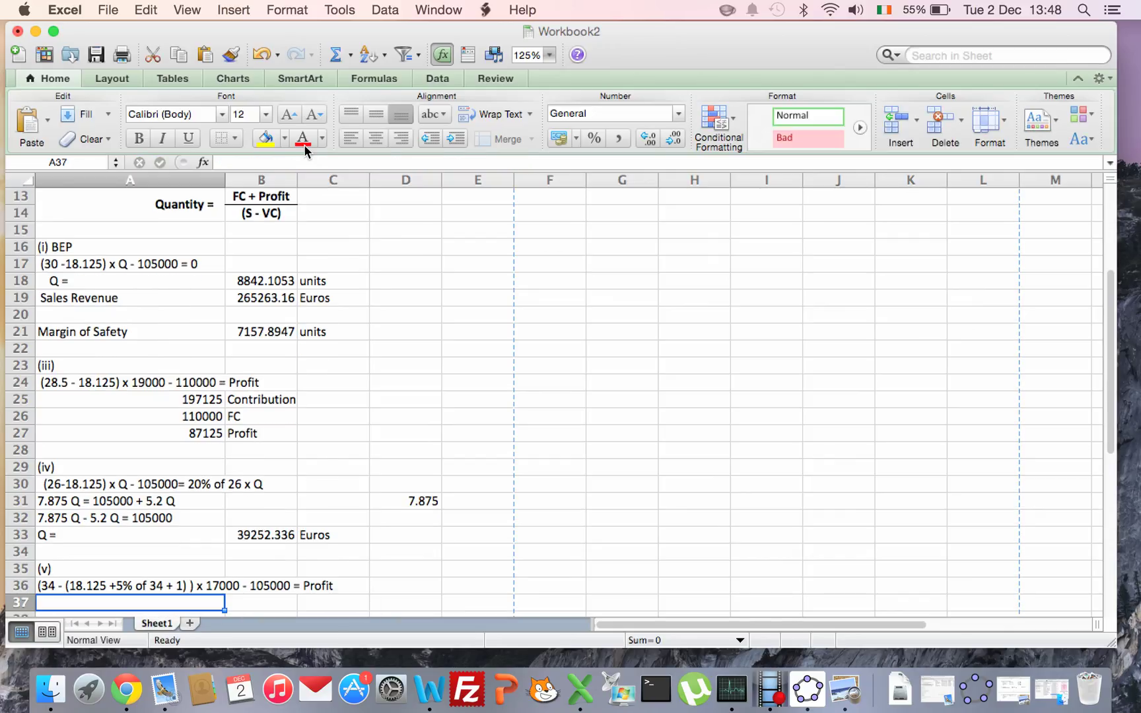
- Calculate 5% of 34 with =34*.05 in E36, giving 1.7
{"action": "key", "text": "Right"}
{"action": "key", "text": "Right"}
{"action": "key", "text": "Right"}
{"action": "key", "text": "Right"}
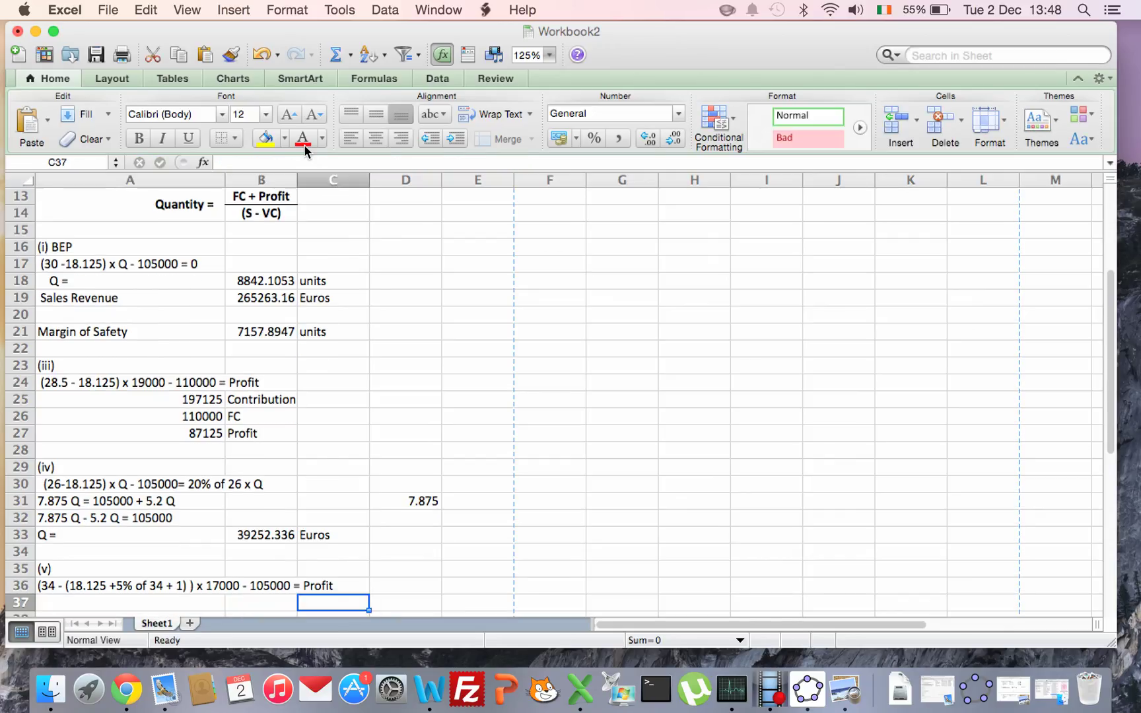
{"action": "key", "text": "Up"}
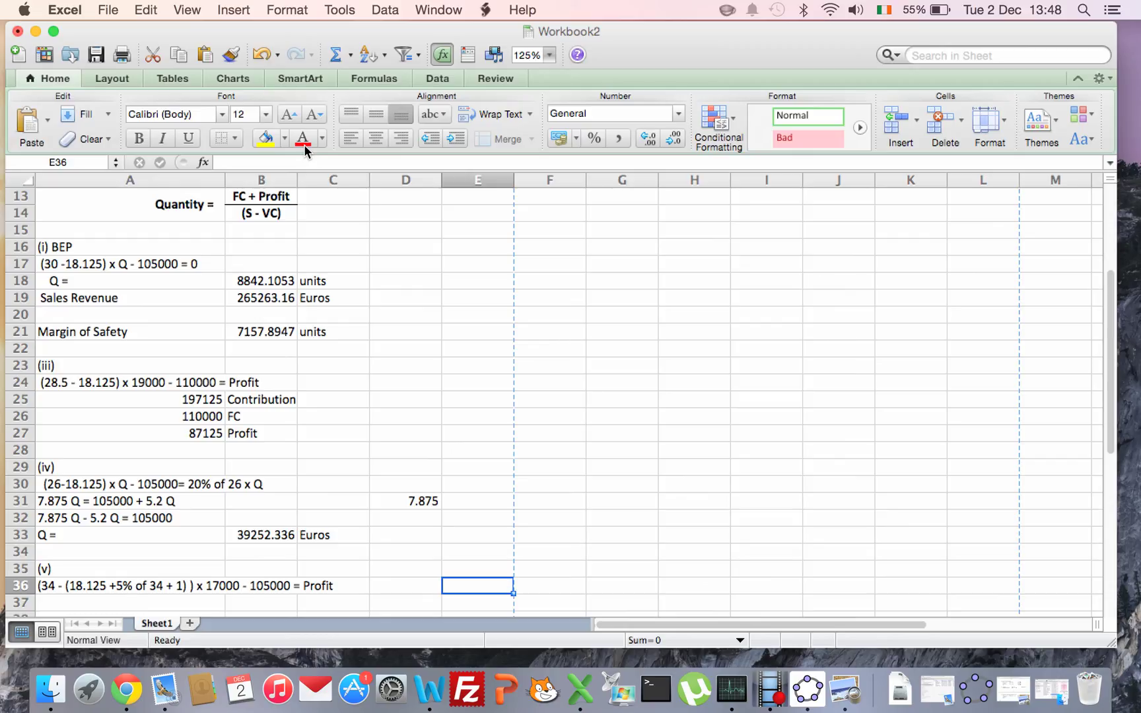
{"action": "type", "text": "="}
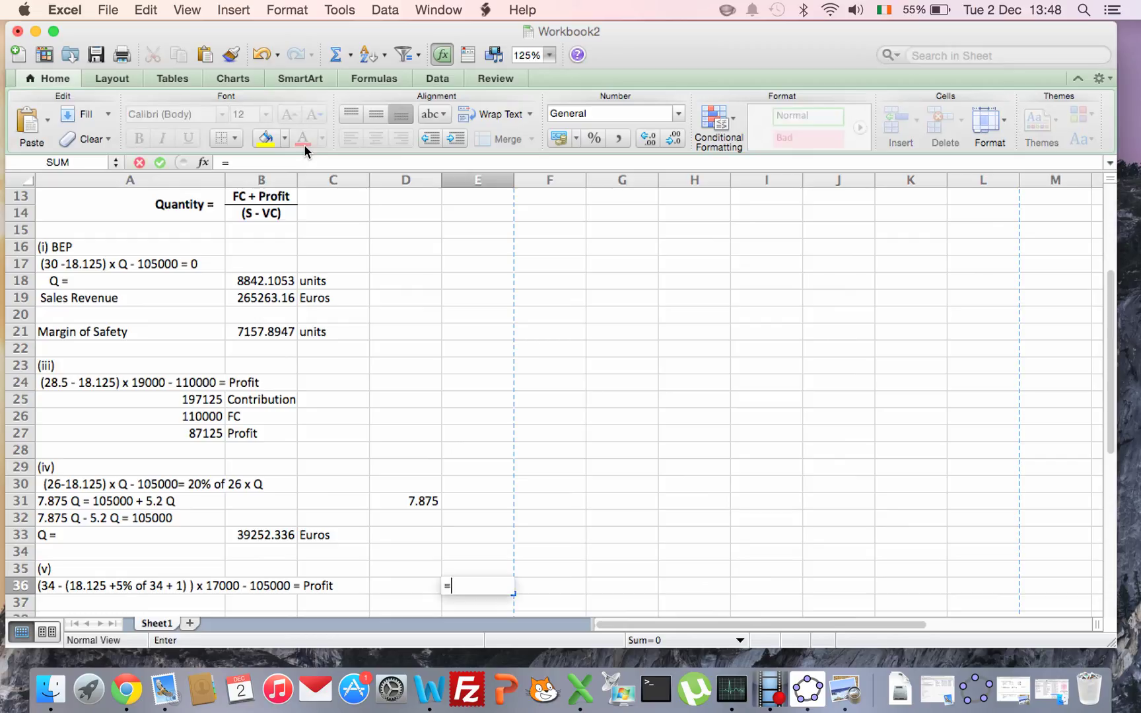
{"action": "type", "text": "34*.05"}
{"action": "key", "text": "Return"}
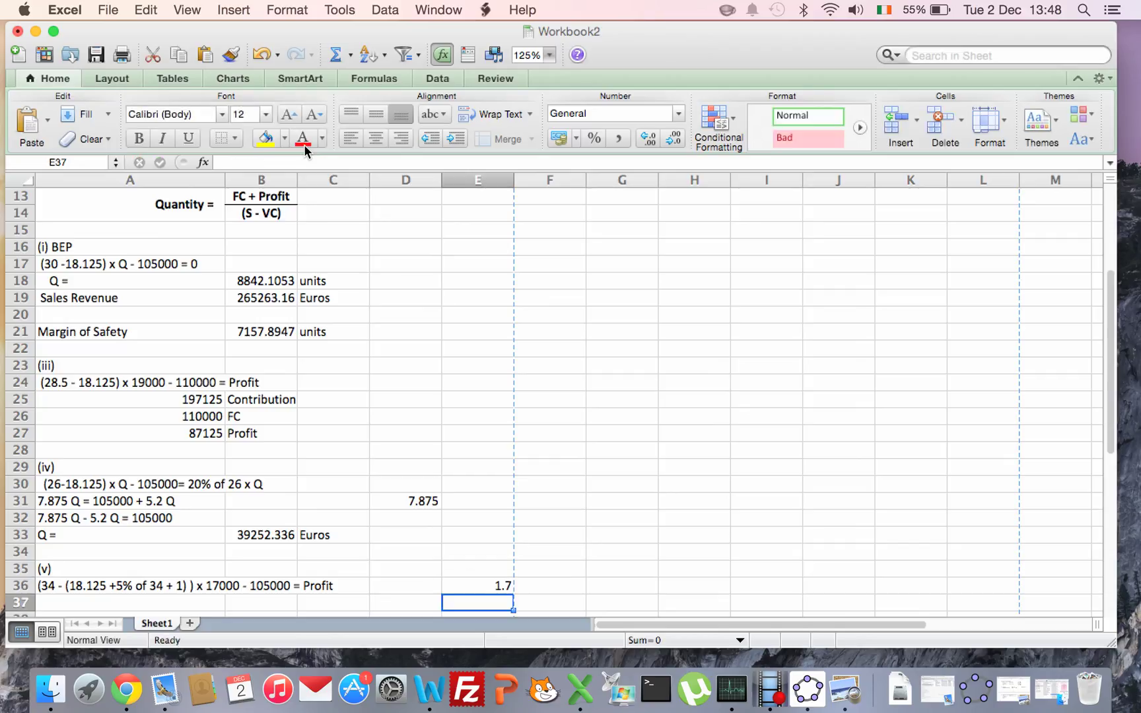
- Compute the revised variable cost =18.125+1.7+1 in E37, giving 20.825
{"action": "key", "text": "Up"}
{"action": "key", "text": "Down"}
{"action": "key", "text": "Left"}
{"action": "key", "text": "Left"}
{"action": "key", "text": "Left"}
{"action": "key", "text": "Right"}
{"action": "key", "text": "Right"}
{"action": "key", "text": "Right"}
{"action": "type", "text": "=18.125"}
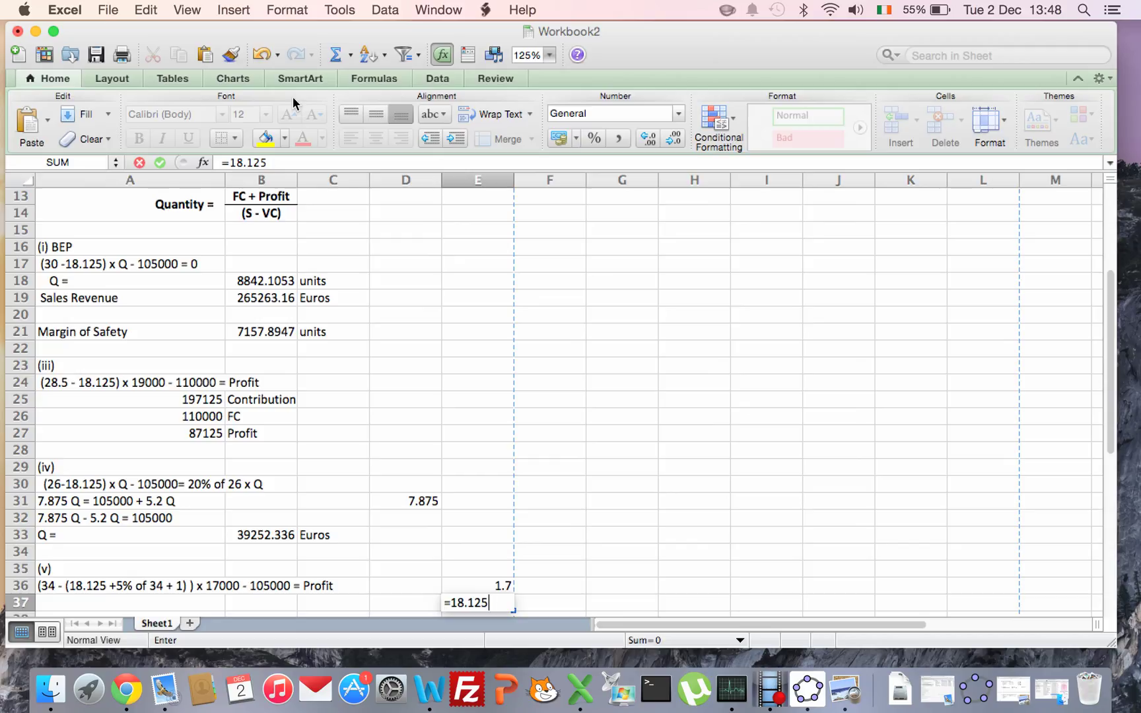
{"action": "type", "text": "+1.7+"}
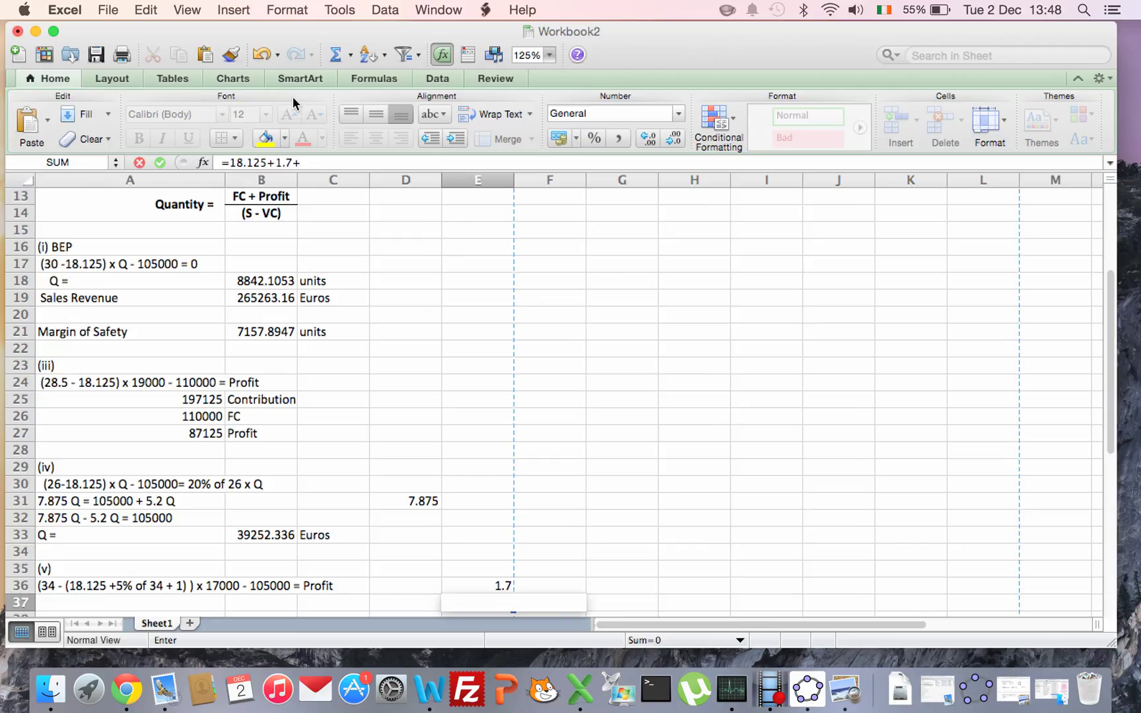
{"action": "type", "text": "1"}
{"action": "key", "text": "Return"}
{"action": "key", "text": "Up"}
{"action": "key", "text": "Left"}
{"action": "key", "text": "Left"}
{"action": "key", "text": "Left"}
{"action": "key", "text": "Left"}
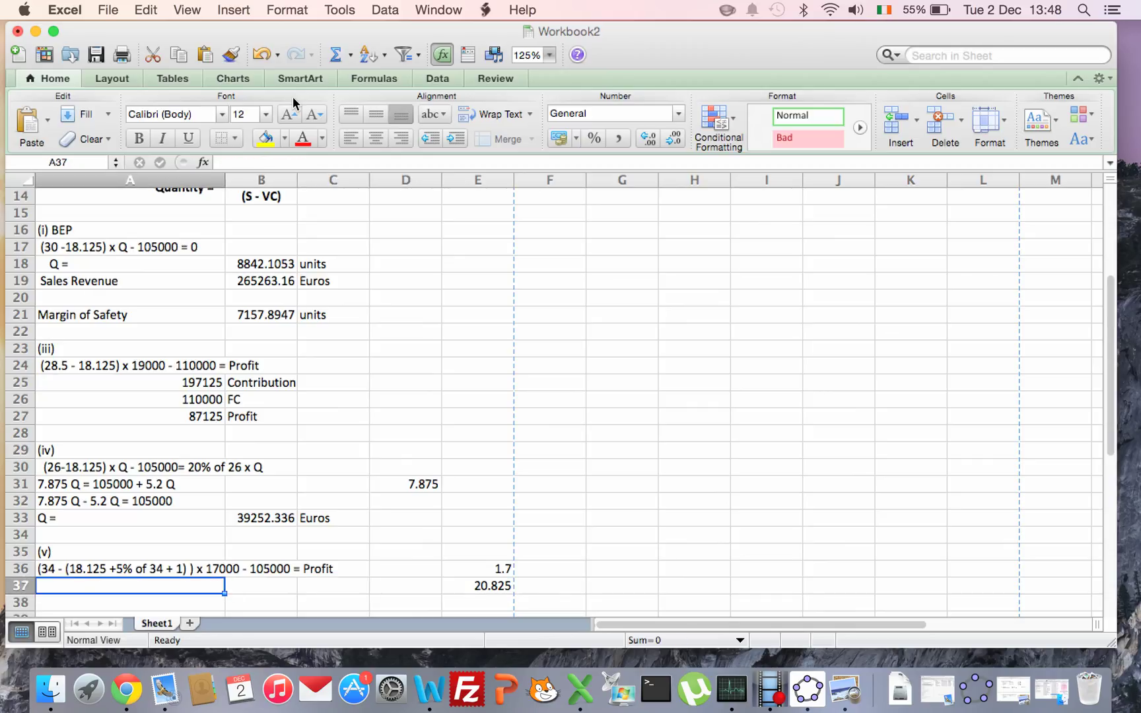
{"action": "type", "text": "("}
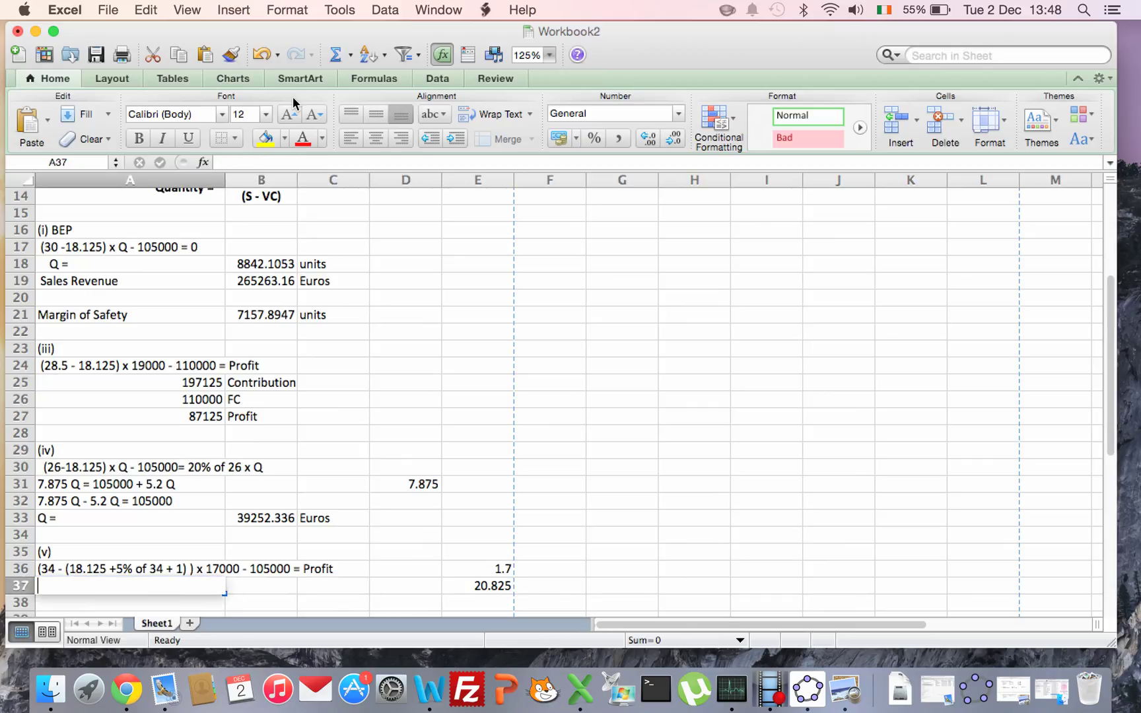
{"action": "type", "text": "34-"}
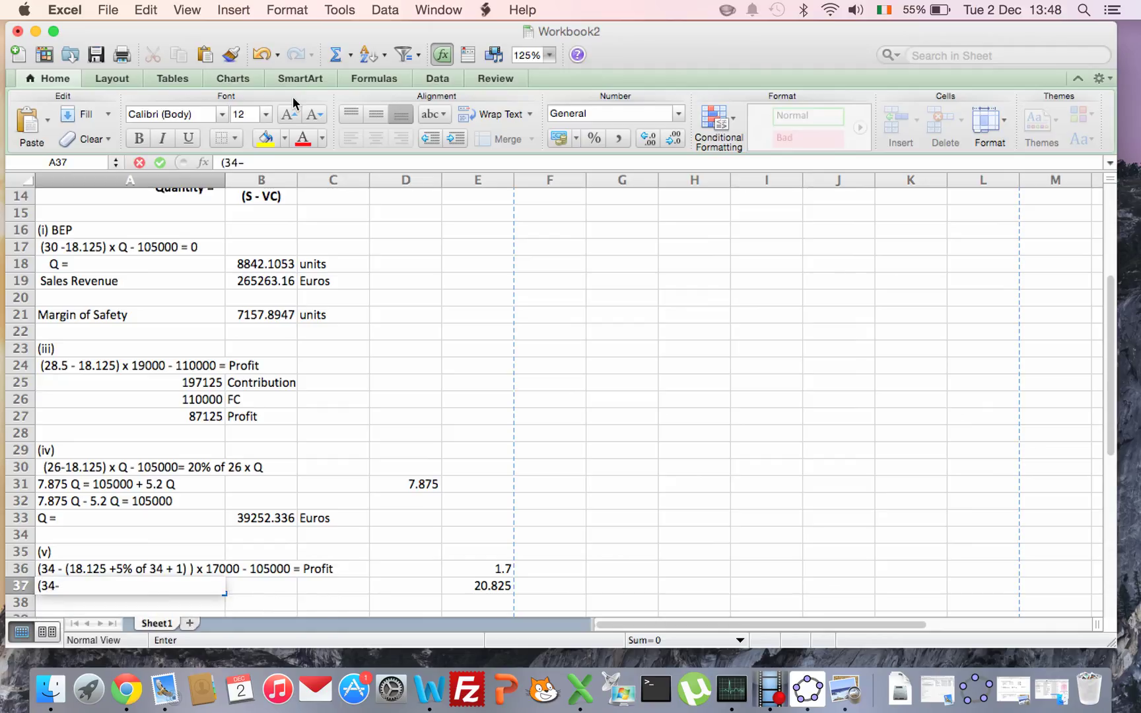
{"action": "key", "text": "BackSpace"}
{"action": "key", "text": "BackSpace"}
{"action": "key", "text": "BackSpace"}
{"action": "key", "text": "BackSpace"}
{"action": "type", "text": "20.825) "}
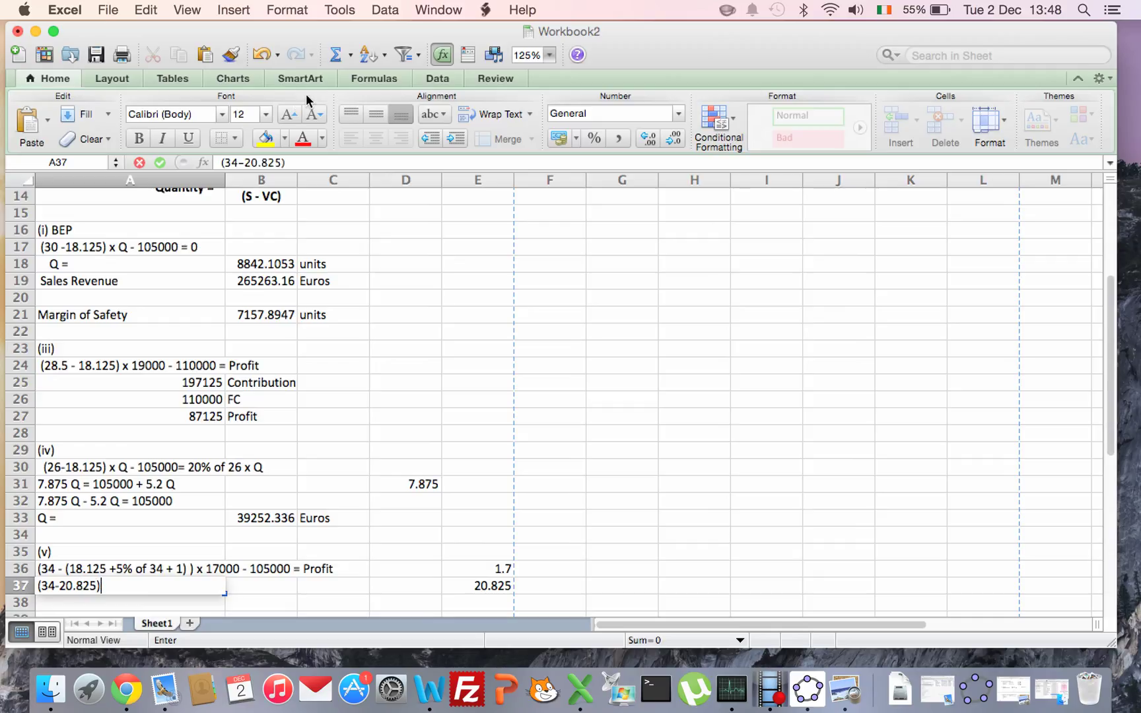
{"action": "type", "text": "x 17000 -105"}
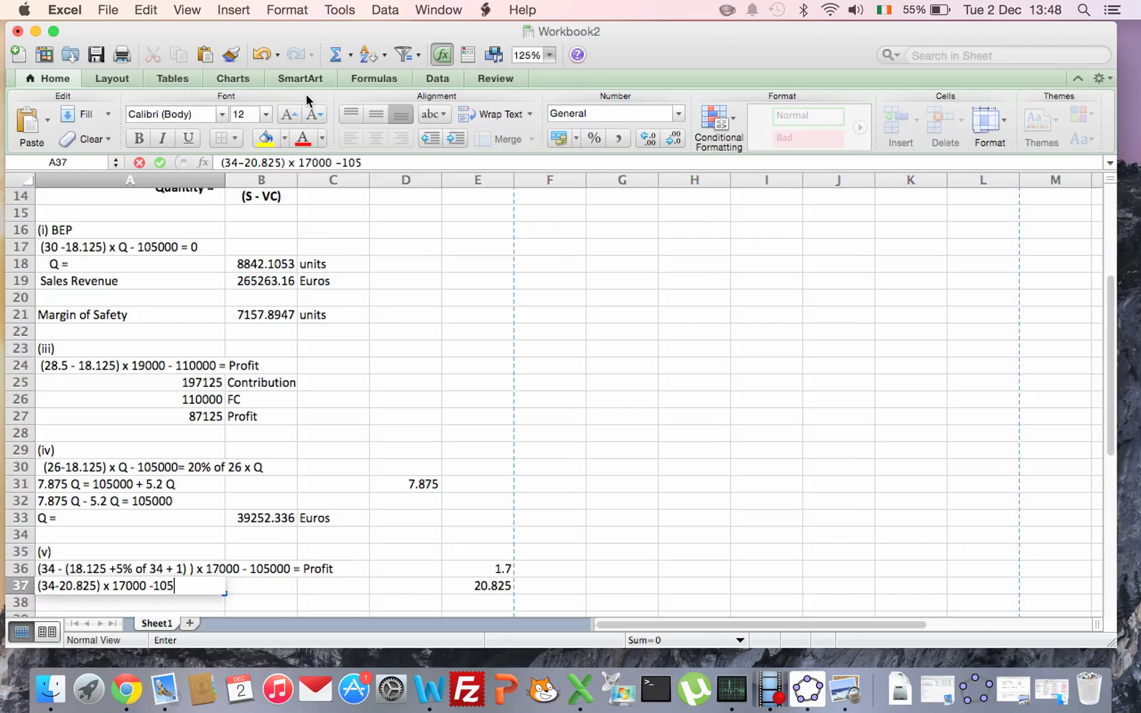
{"action": "type", "text": "000 = Profit"}
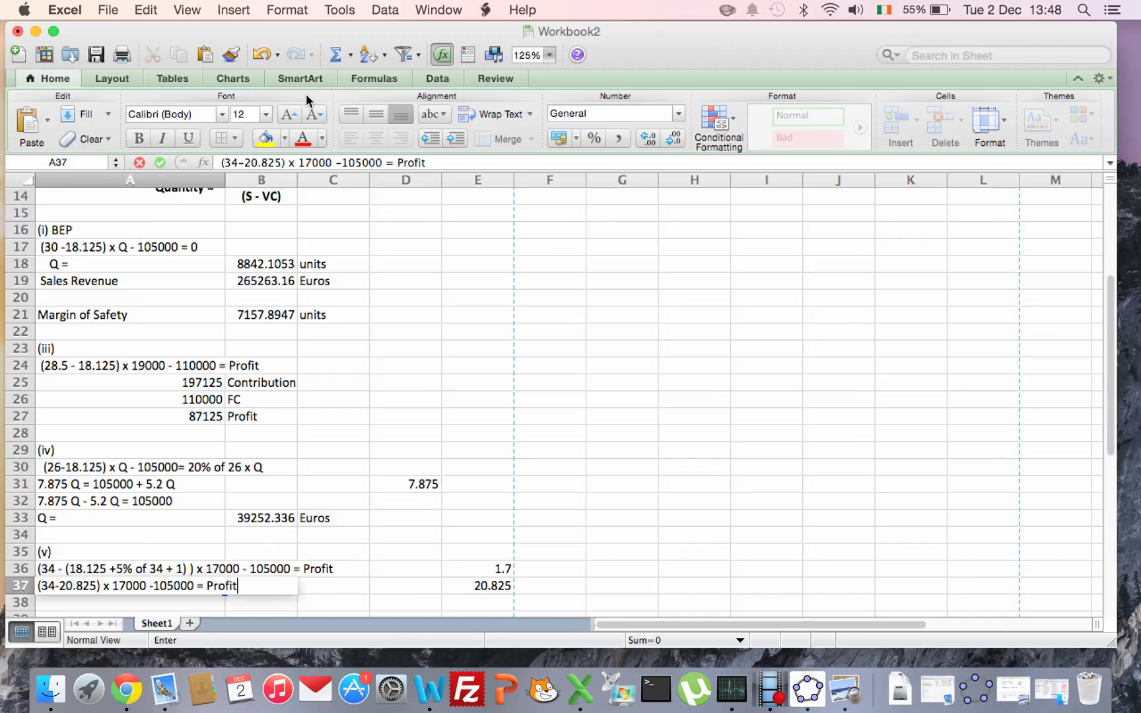
{"action": "key", "text": "Return"}
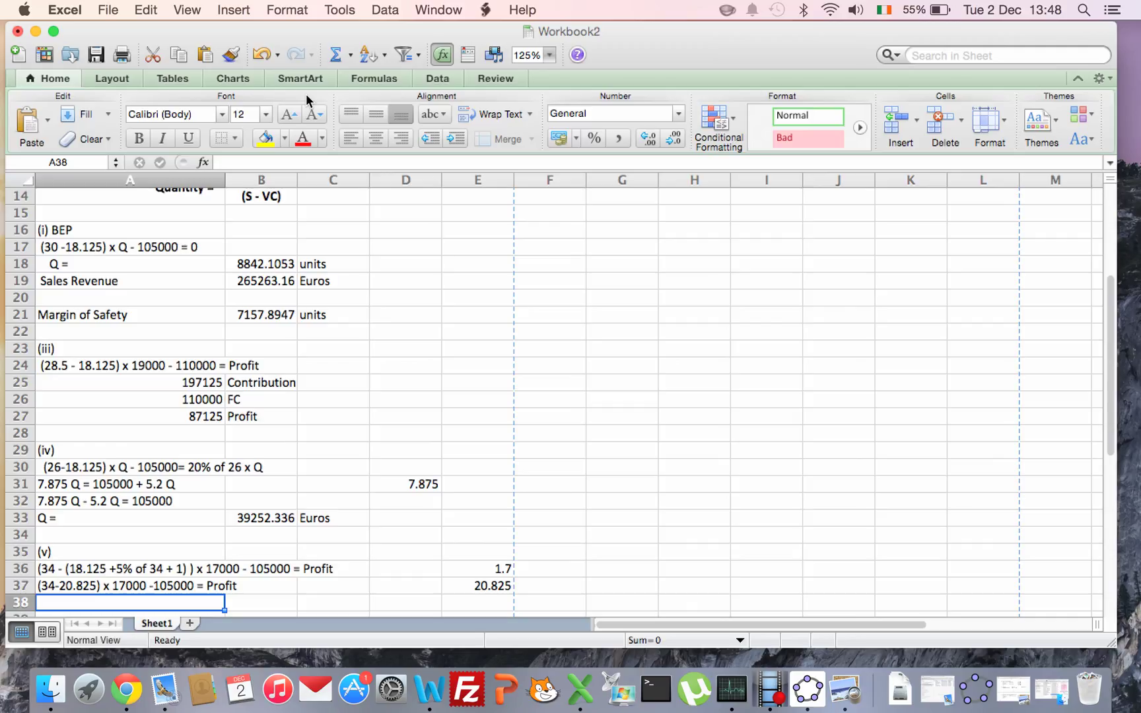
- Enter =(34-E37)*17000 in E38 to get the contribution of 223975
{"action": "key", "text": "Right"}
{"action": "key", "text": "Right"}
{"action": "key", "text": "Right"}
{"action": "key", "text": "Right"}
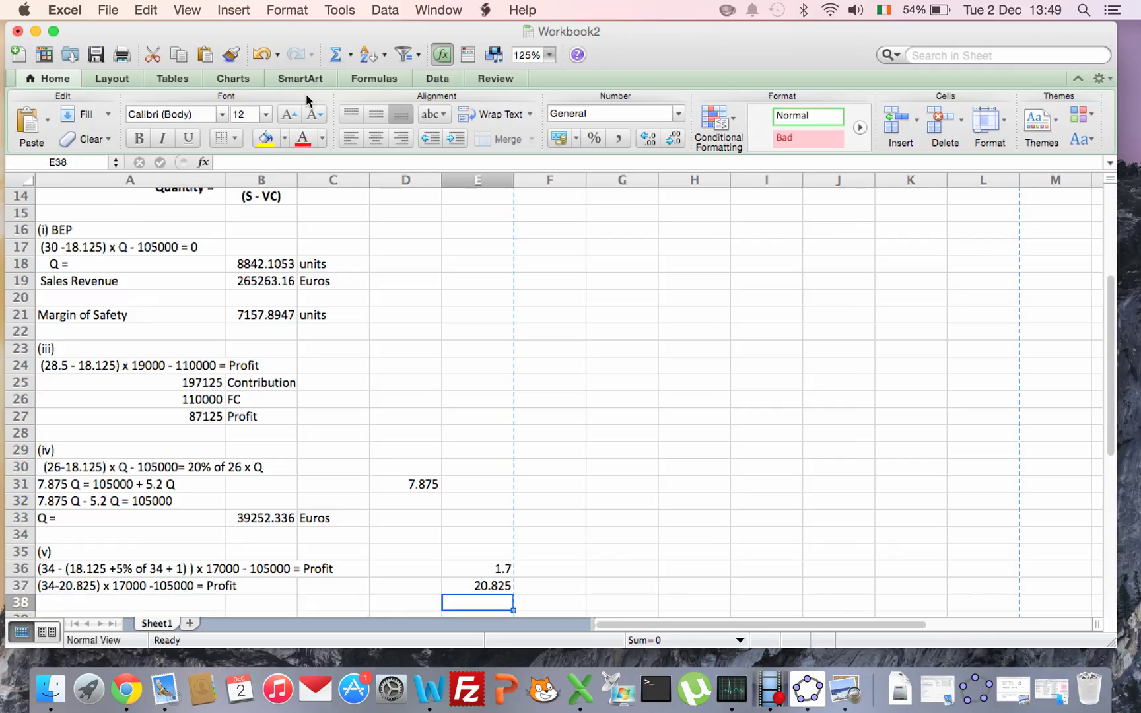
{"action": "type", "text": "=3"}
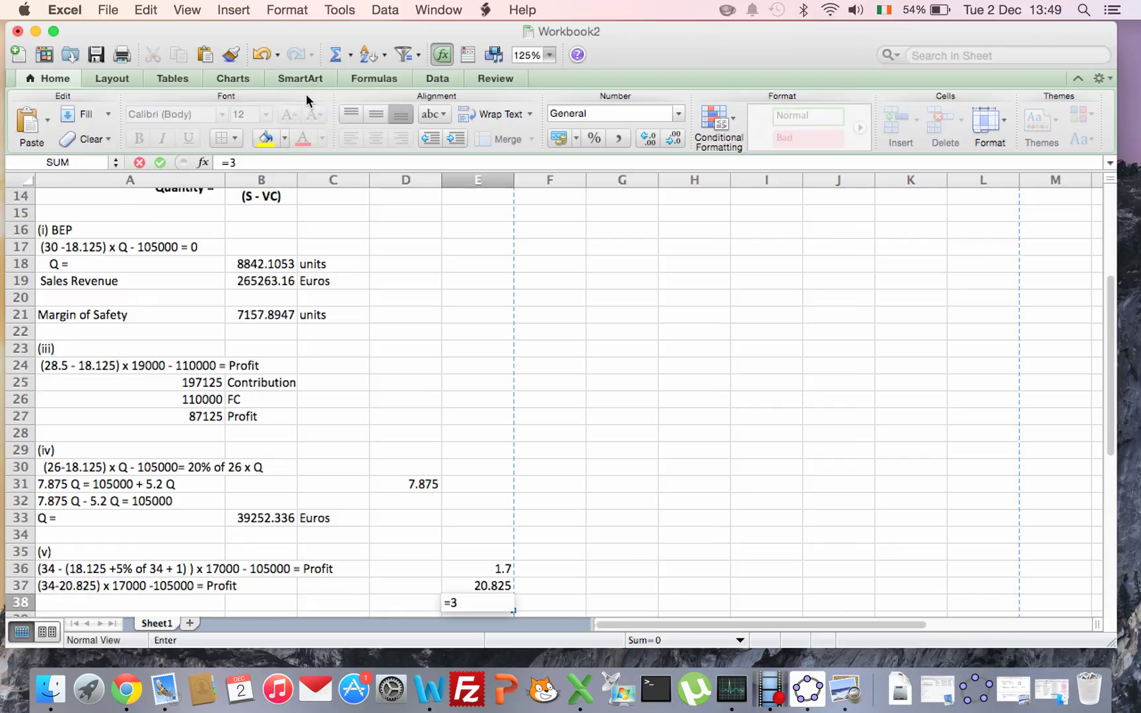
{"action": "type", "text": "4*"}
{"action": "key", "text": "BackSpace"}
{"action": "key", "text": "BackSpace"}
{"action": "key", "text": "BackSpace"}
{"action": "type", "text": "()"}
{"action": "type", "text": "34"}
{"action": "key", "text": "BackSpace"}
{"action": "key", "text": "BackSpace"}
{"action": "key", "text": "Delete"}
{"action": "type", "text": "34-"}
{"action": "key", "text": "Up"}
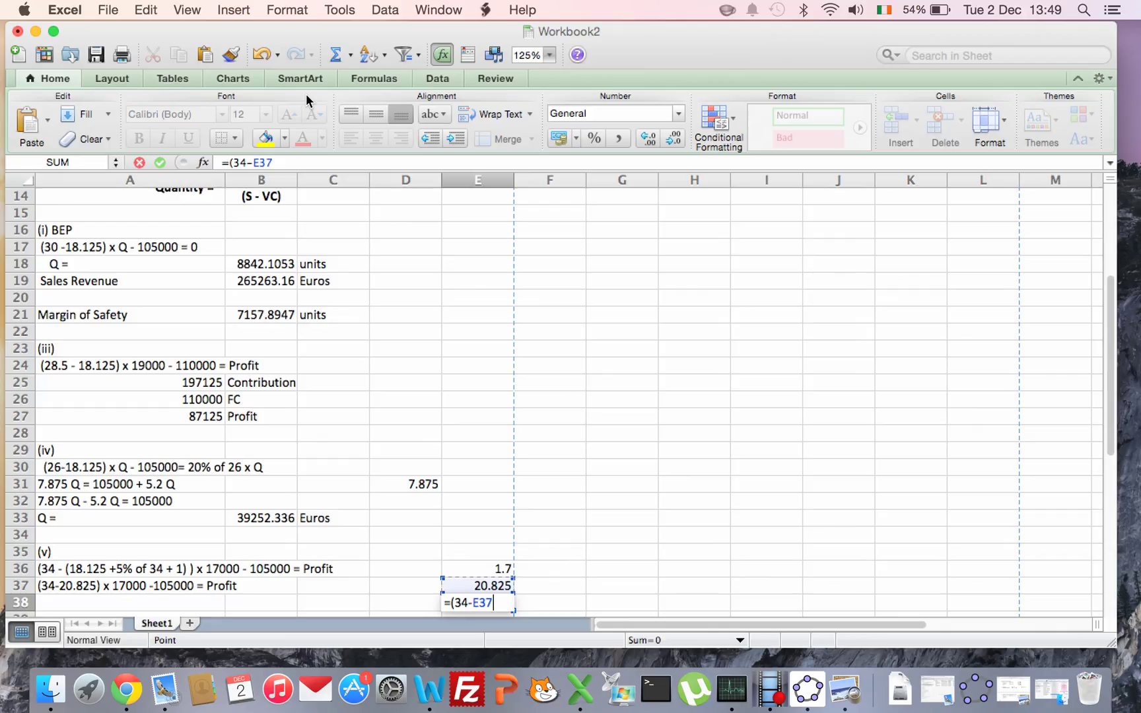
{"action": "type", "text": ")*17000"}
{"action": "key", "text": "Return"}
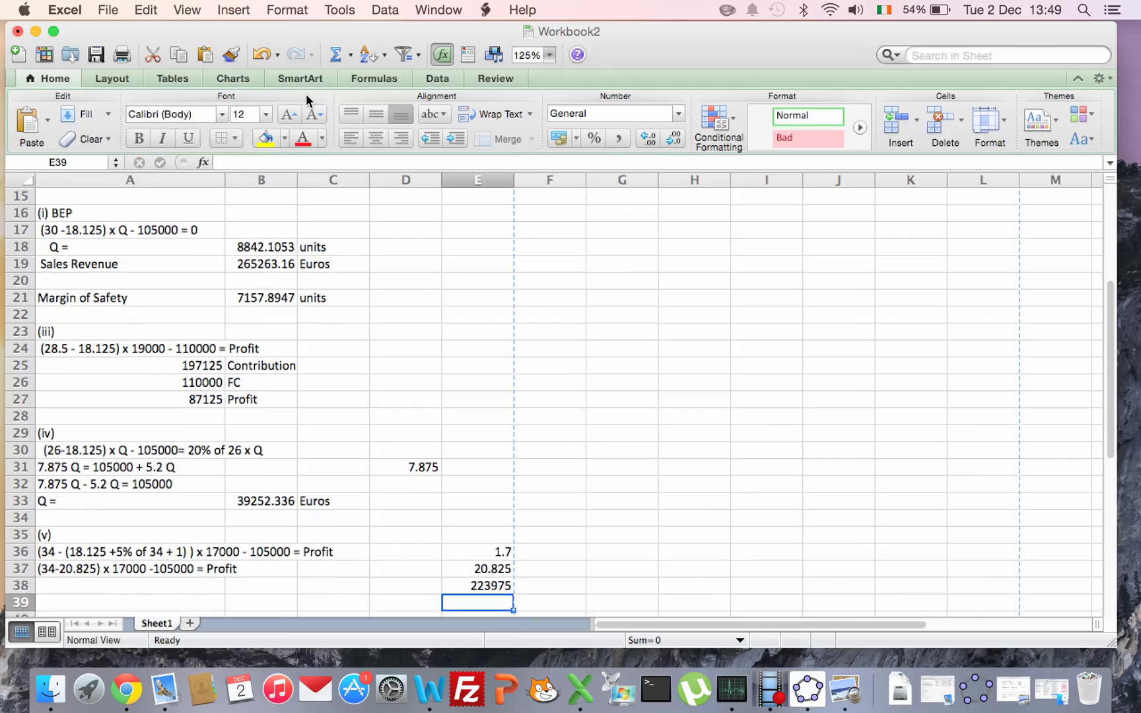
{"action": "key", "text": "Up"}
{"action": "key", "text": "Left"}
{"action": "key", "text": "Left"}
{"action": "key", "text": "Left"}
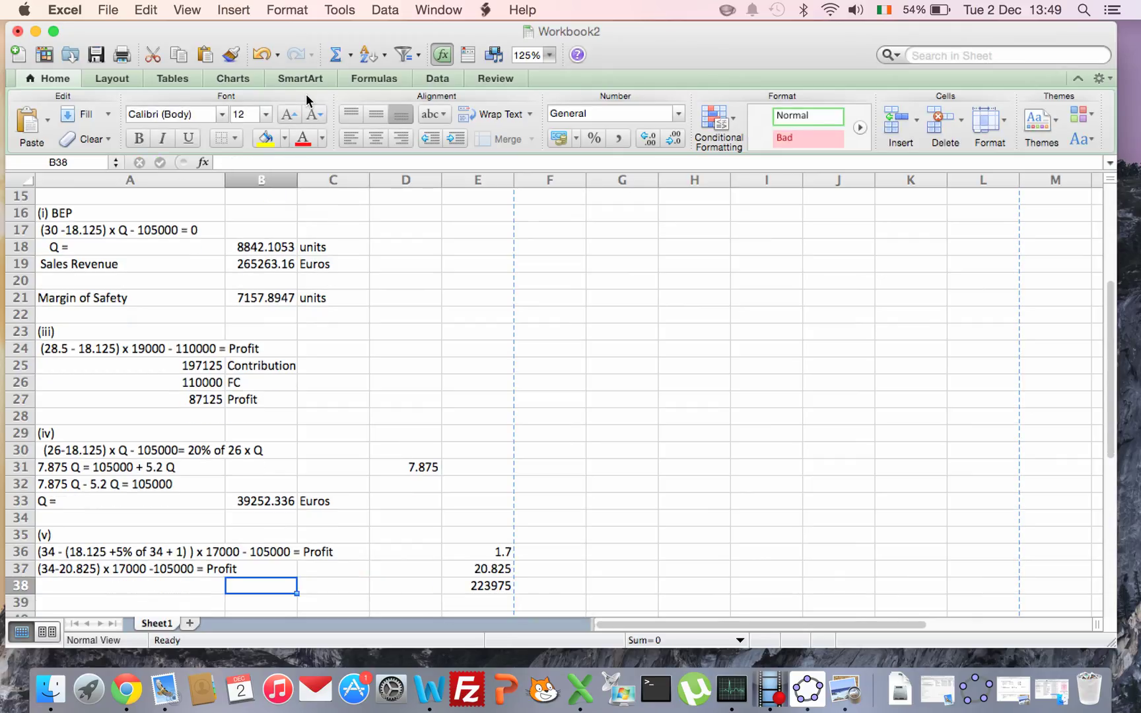
- Link B38 to E38 with =E38 and label A38 'Contribution'
{"action": "type", "text": "="}
{"action": "key", "text": "Right"}
{"action": "key", "text": "Right"}
{"action": "key", "text": "Right"}
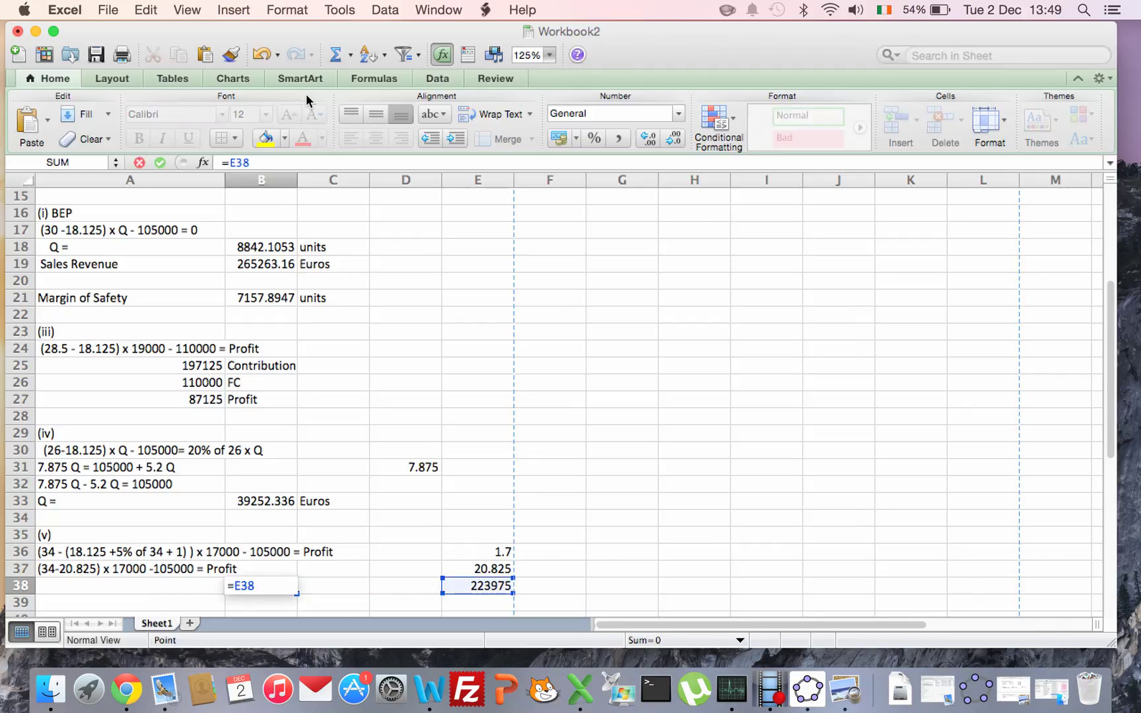
{"action": "key", "text": "Return"}
{"action": "key", "text": "Up"}
{"action": "key", "text": "Left"}
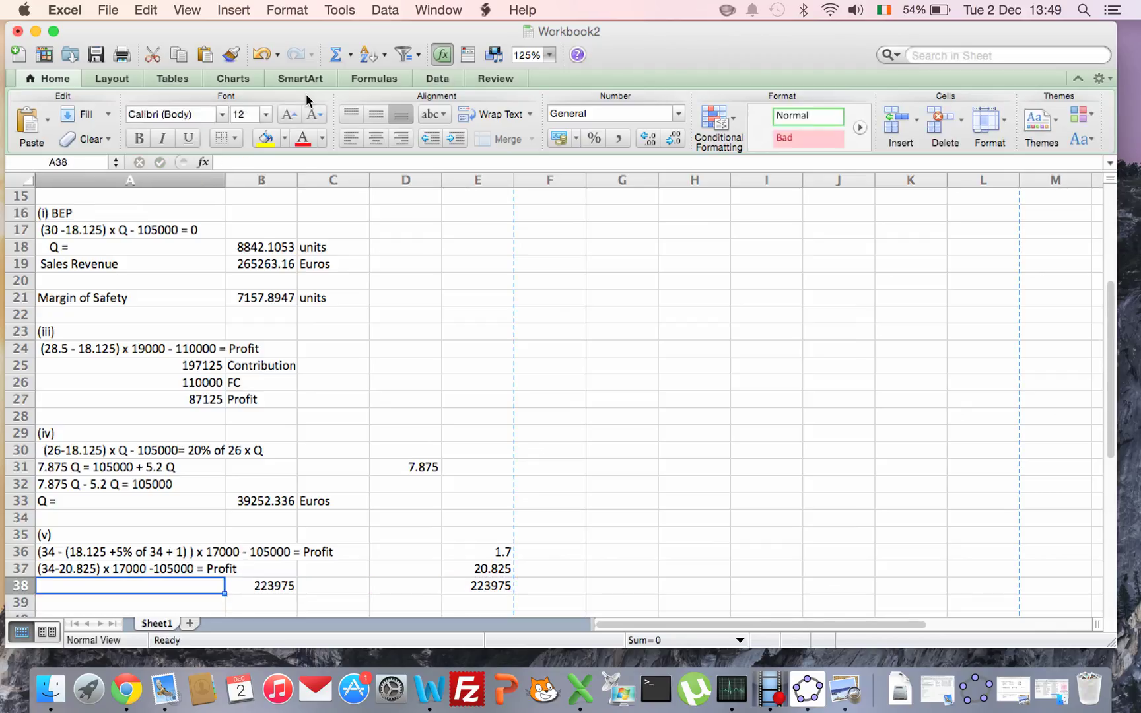
{"action": "type", "text": "Contribution"}
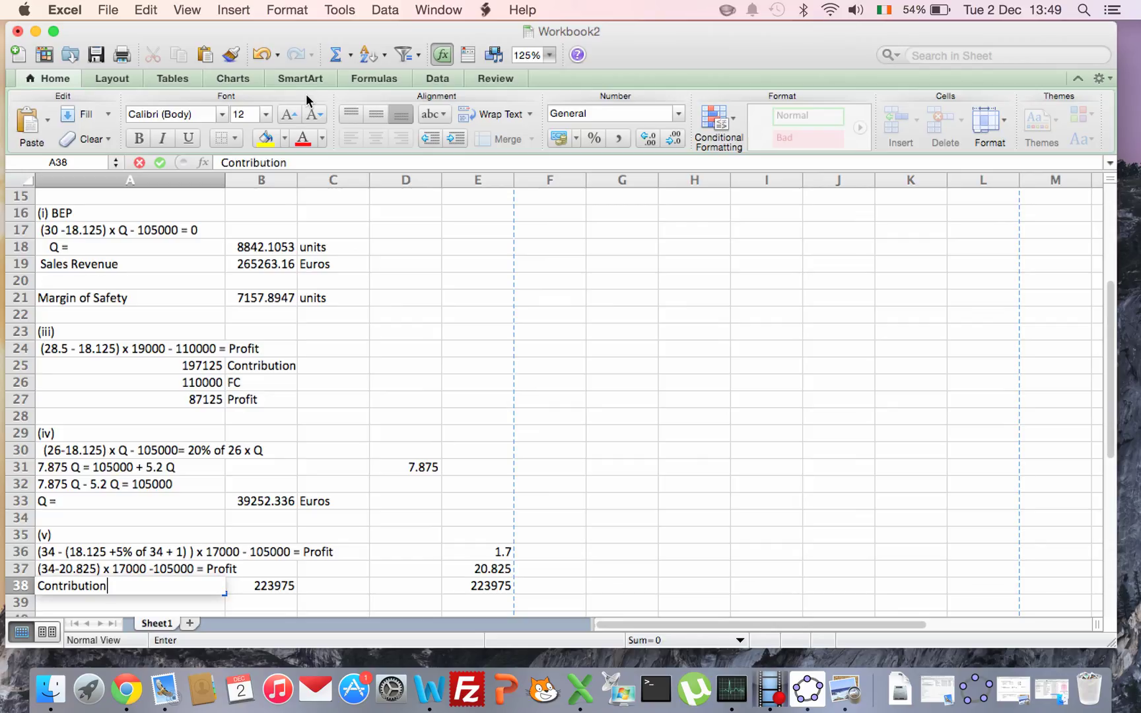
{"action": "key", "text": "Return"}
- Add the Fixed Costs label with a value of 105000 in row 39
{"action": "type", "text": "Fixe"}
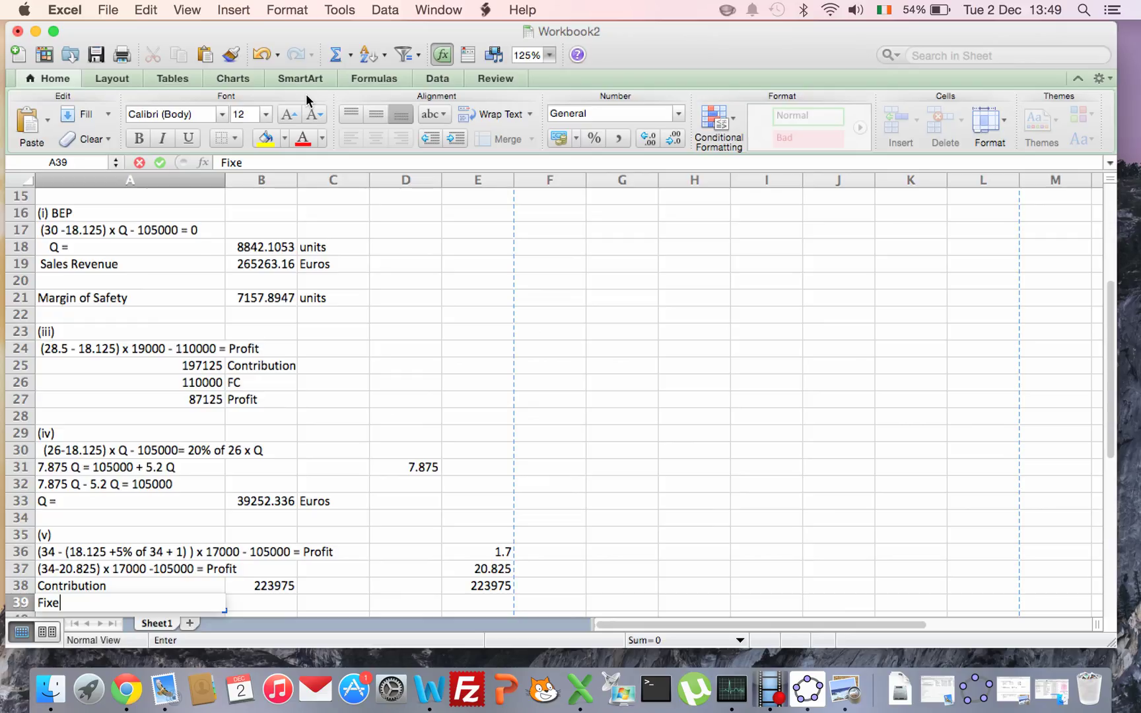
{"action": "type", "text": "d Costs"}
{"action": "key", "text": "Tab"}
{"action": "type", "text": "105000"}
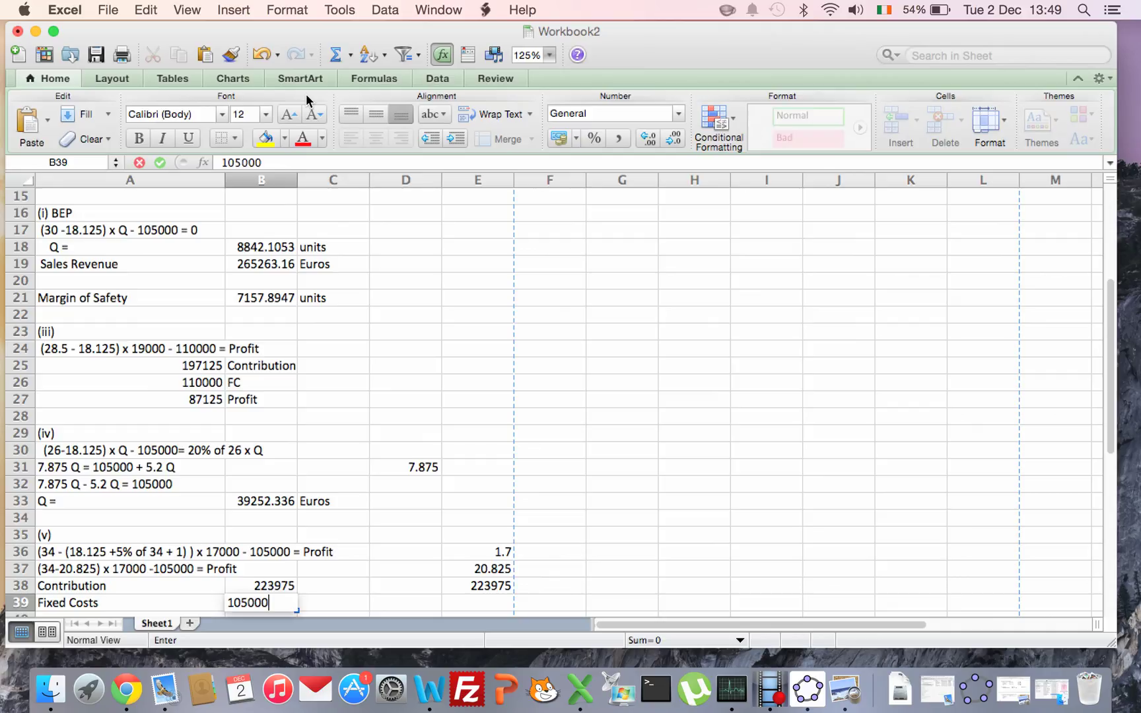
{"action": "key", "text": "Return"}
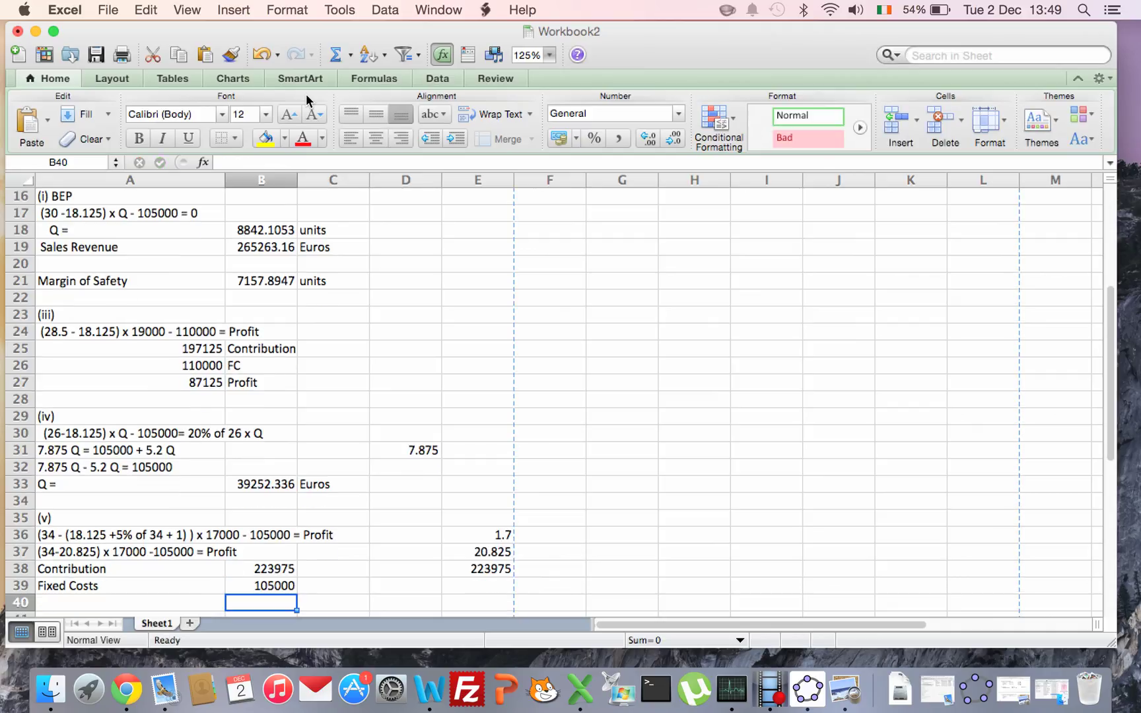
- Label A40 'Profit' and calculate =B38-B39 in B40, giving 118975
{"action": "key", "text": "Left"}
{"action": "type", "text": "Profi"}
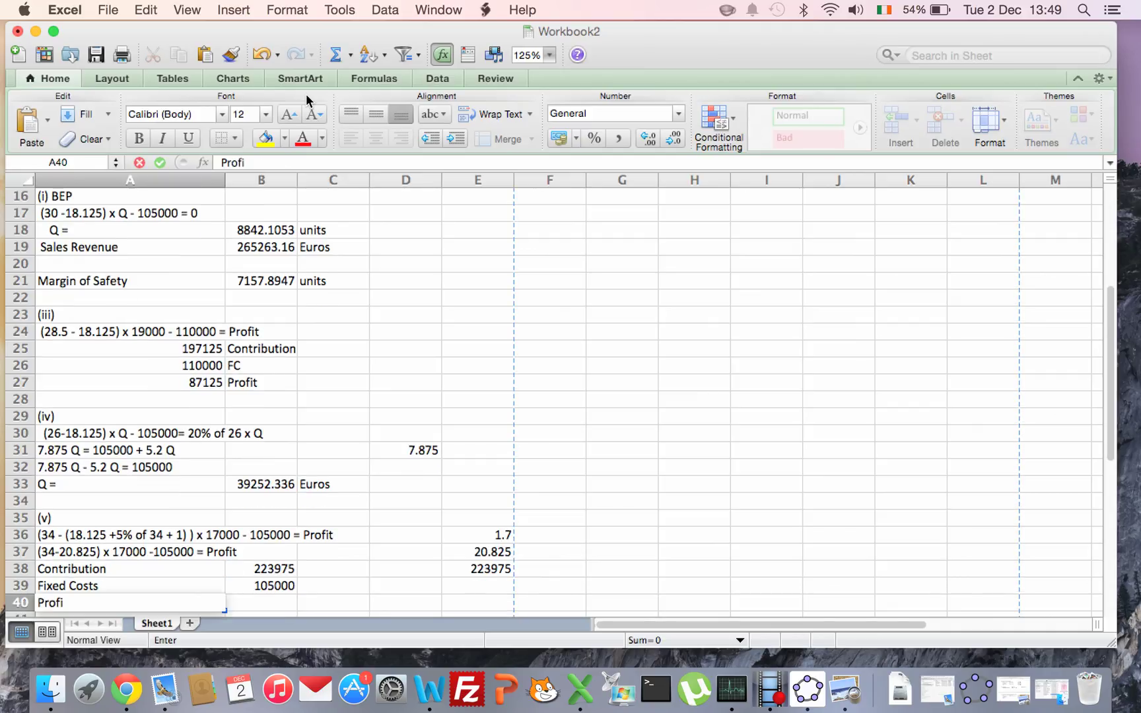
{"action": "key", "text": "Tab"}
{"action": "type", "text": "="}
{"action": "key", "text": "Up"}
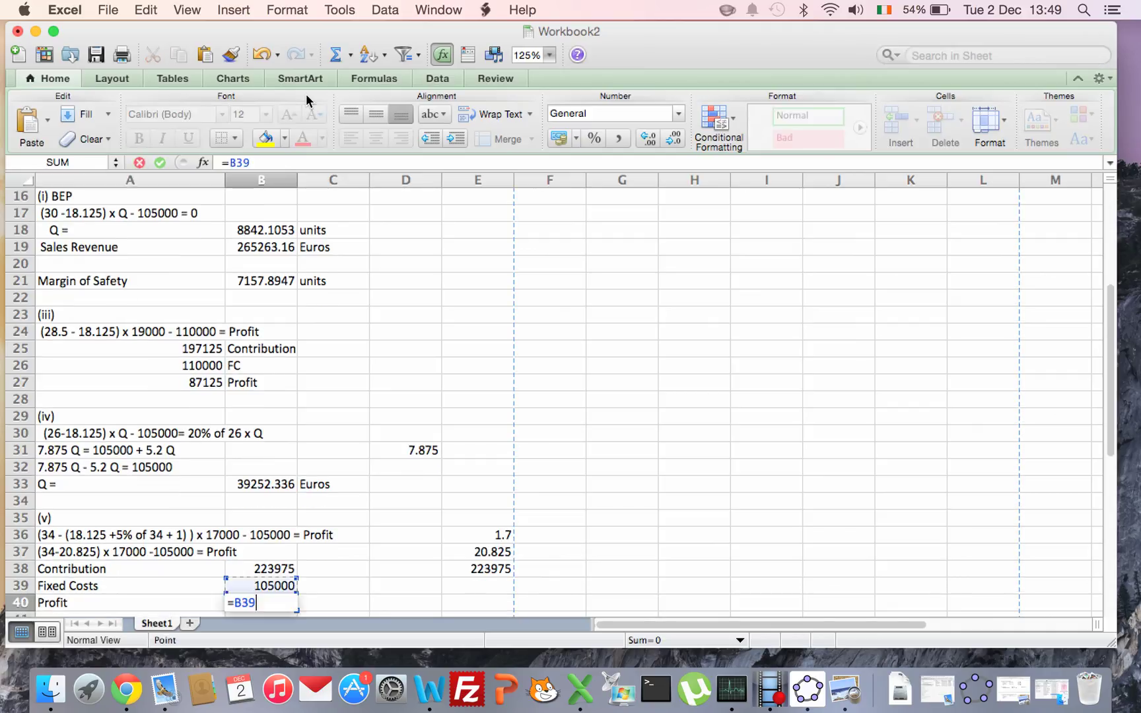
{"action": "key", "text": "Up"}
{"action": "type", "text": "-"}
{"action": "key", "text": "Down"}
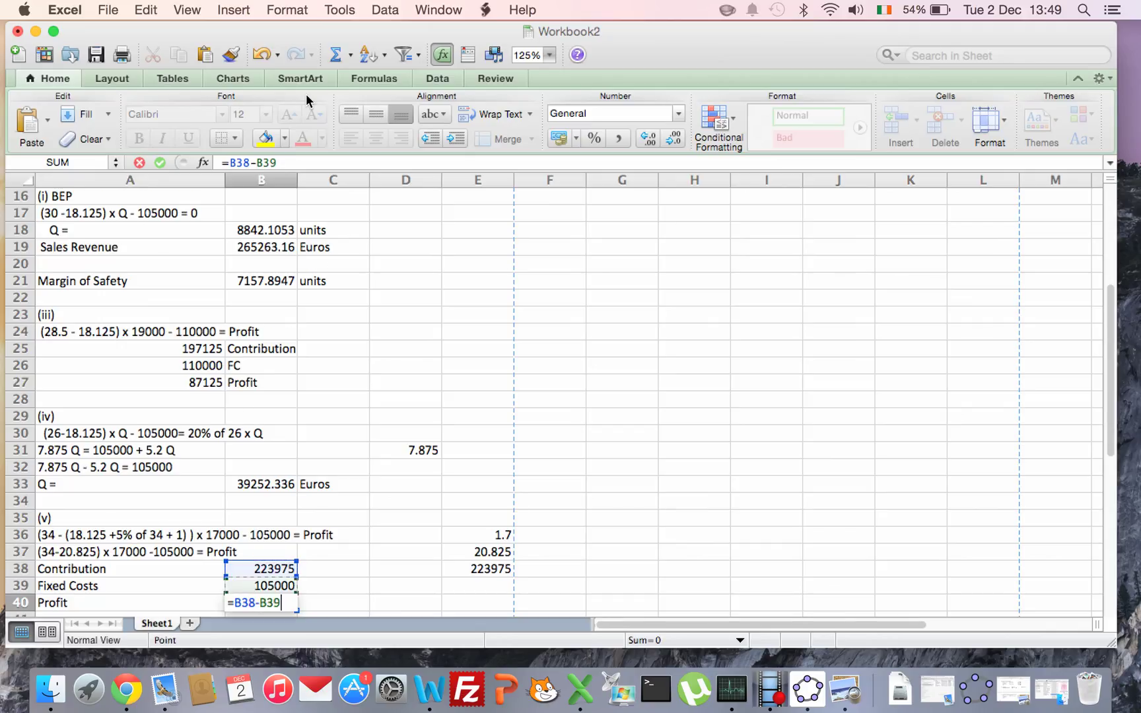
{"action": "key", "text": "Return"}
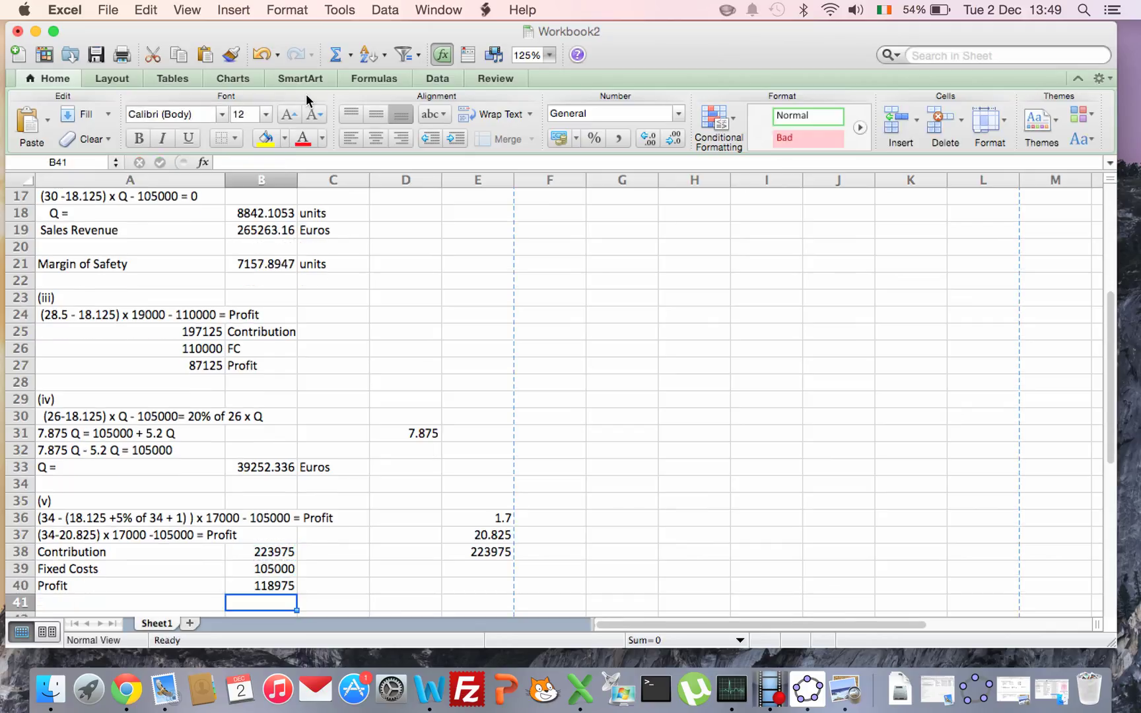